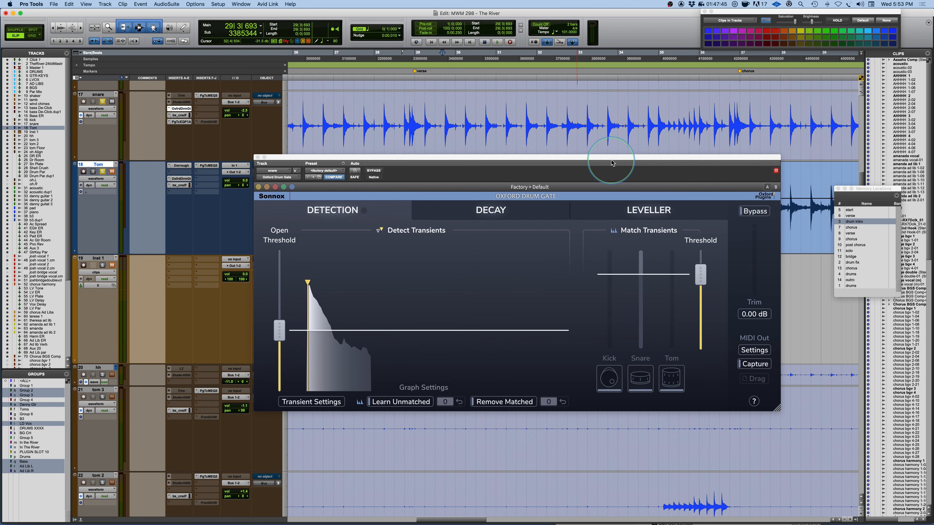
# - Enlarge the Oxford Drum Gate plug-in window and move it over the tracks below the snare waveform
pyautogui.moveTo(611, 165); pyautogui.dragTo(609, 164)
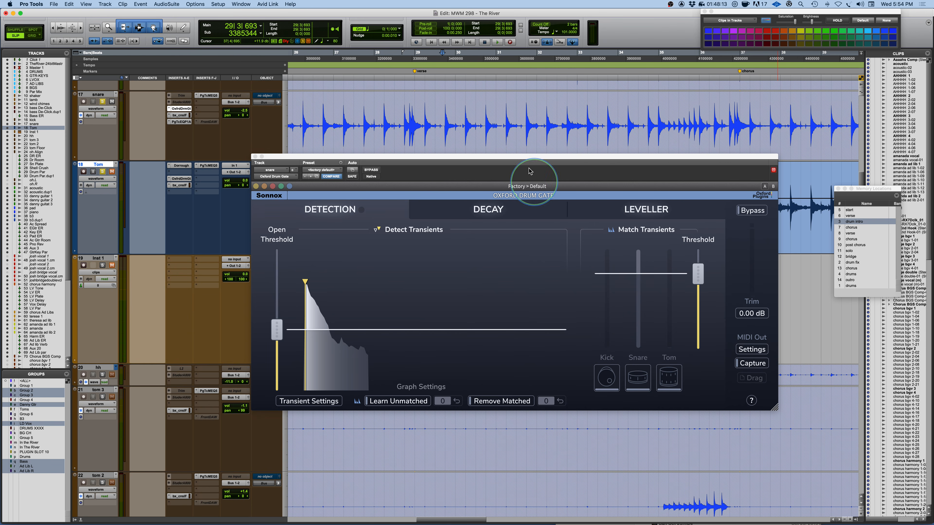
pyautogui.moveTo(530, 158); pyautogui.dragTo(524, 157)
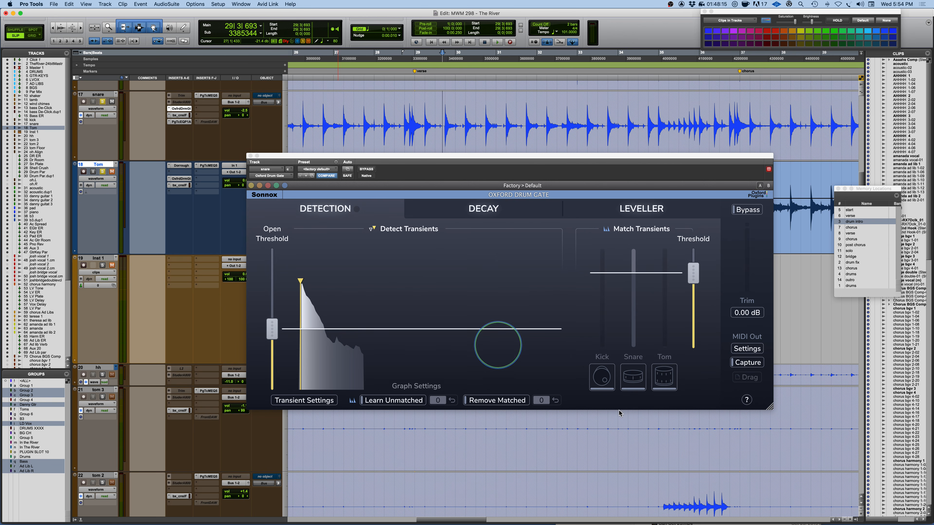
pyautogui.moveTo(772, 408); pyautogui.dragTo(747, 435)
pyautogui.moveTo(636, 156); pyautogui.dragTo(590, 150)
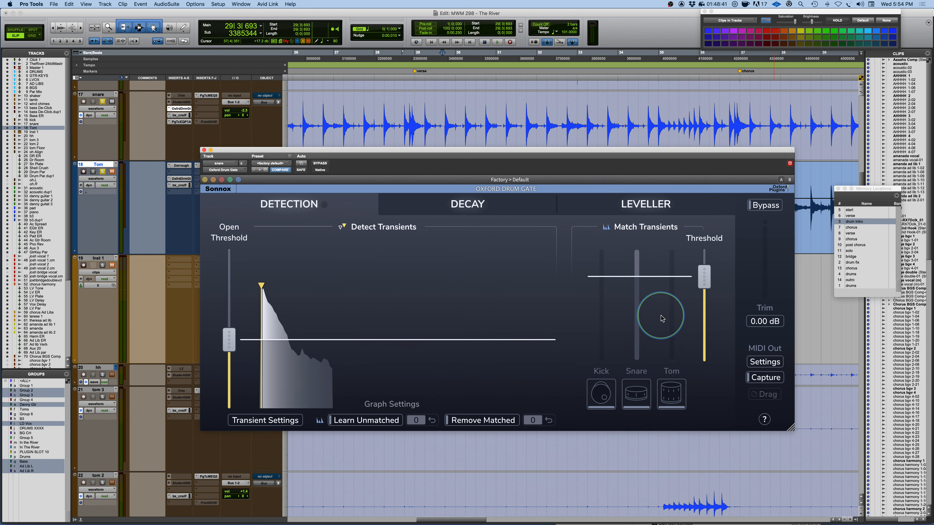
# - Examine the gate's Decay and Leveller pages and return to the Detection page
pyautogui.click(472, 209)
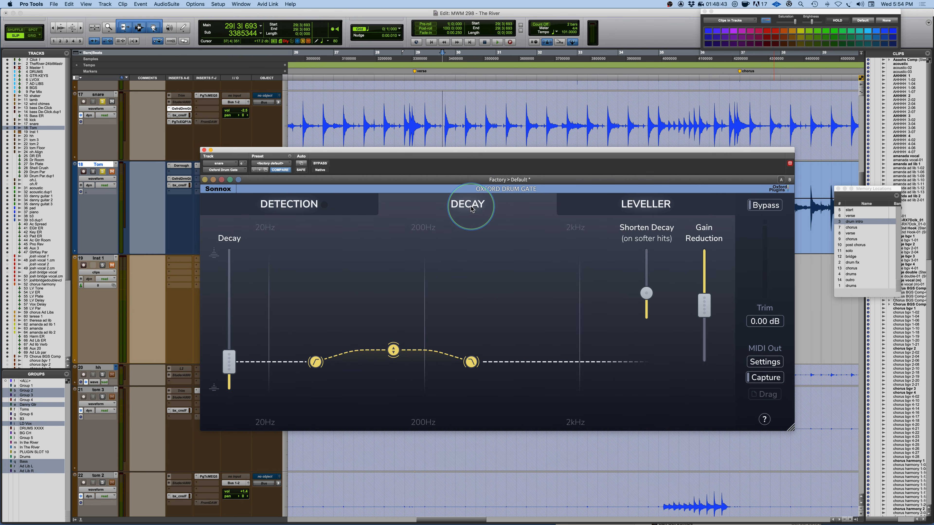
pyautogui.click(335, 206)
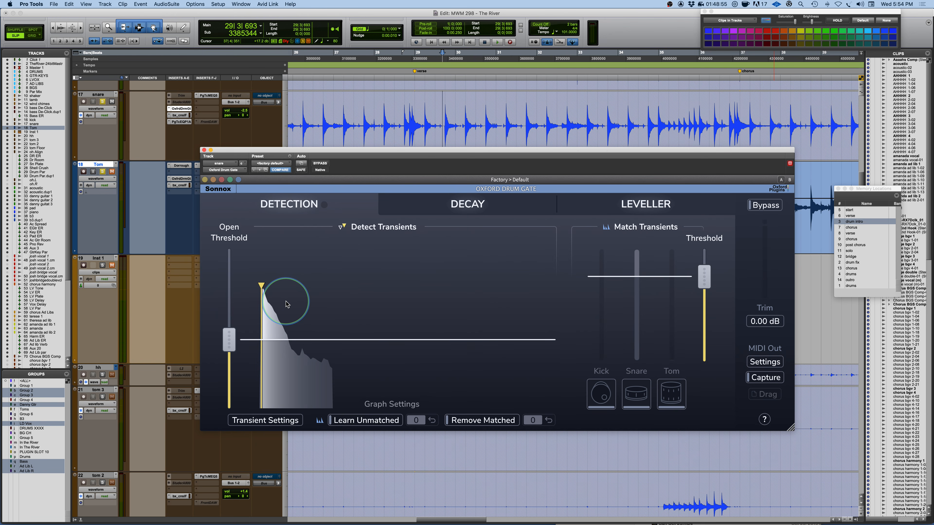
pyautogui.click(475, 206)
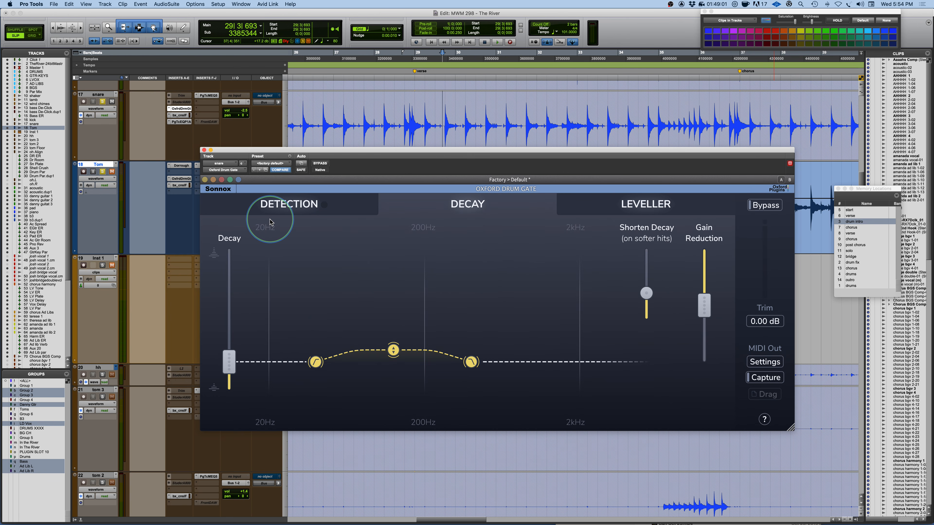
pyautogui.moveTo(313, 355)
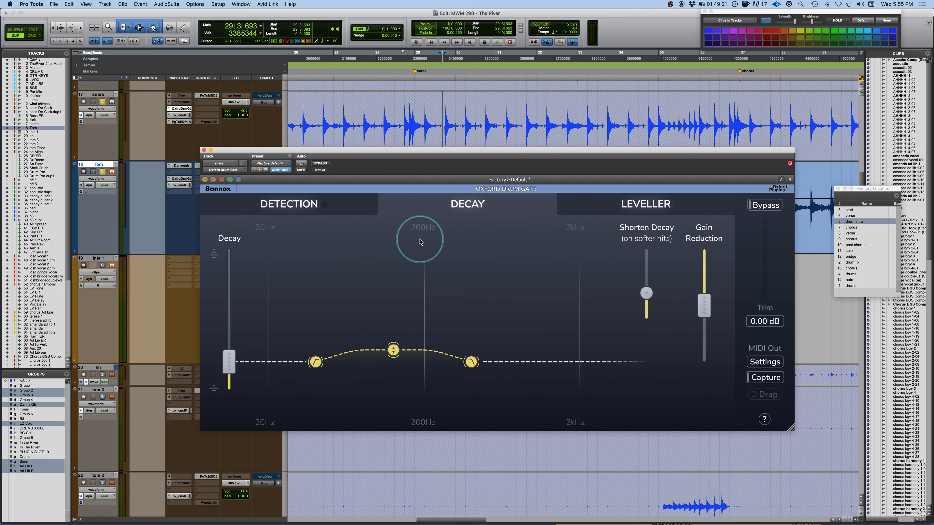
pyautogui.click(635, 211)
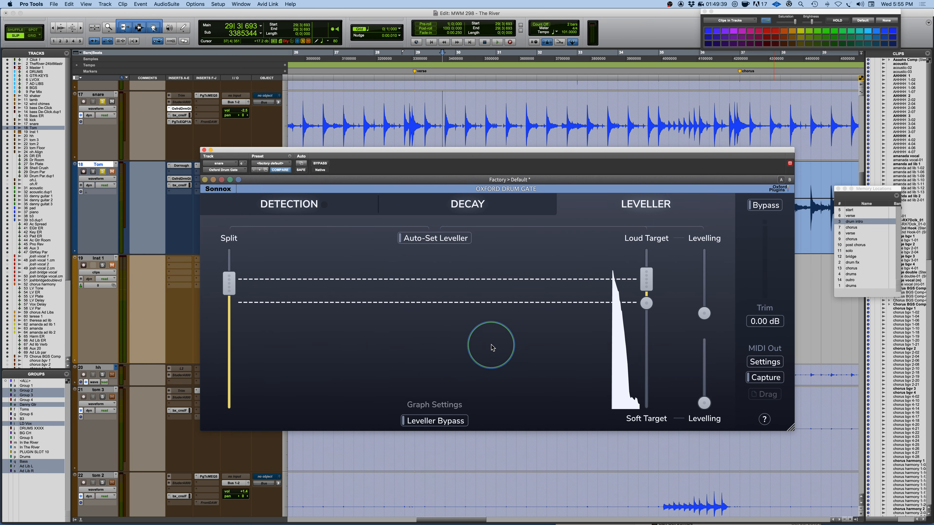
pyautogui.click(290, 209)
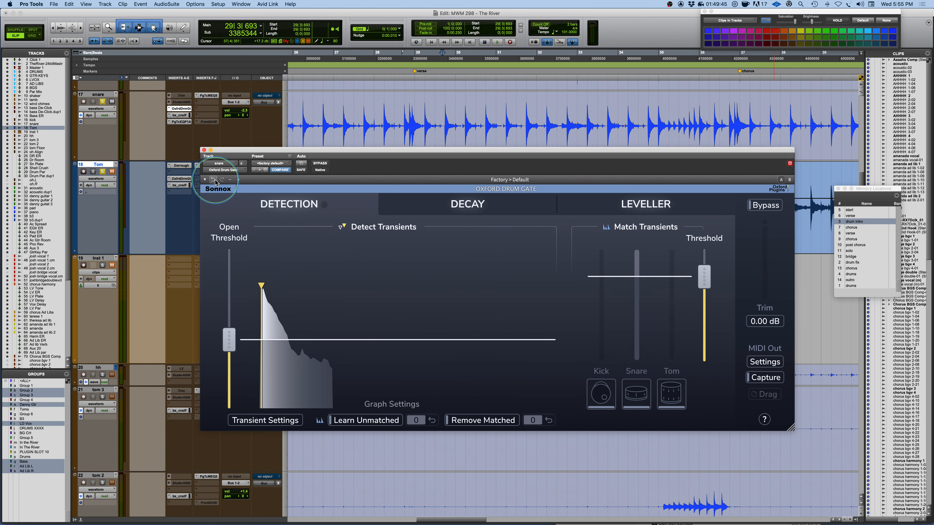
pyautogui.moveTo(405, 180)
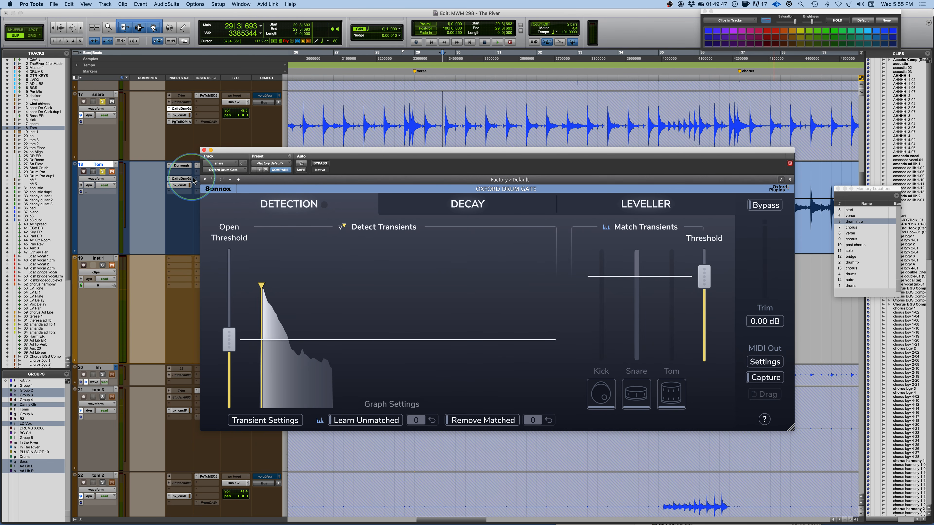
pyautogui.click(206, 179)
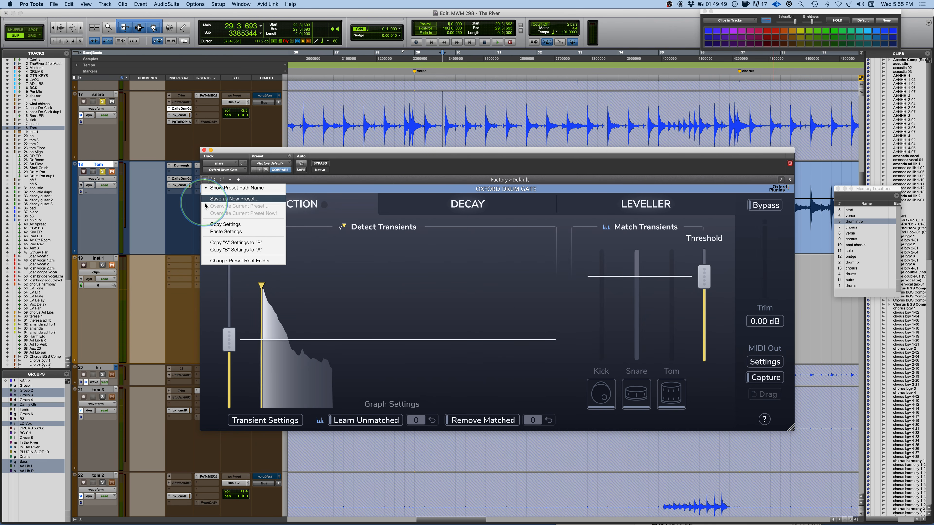
pyautogui.click(326, 265)
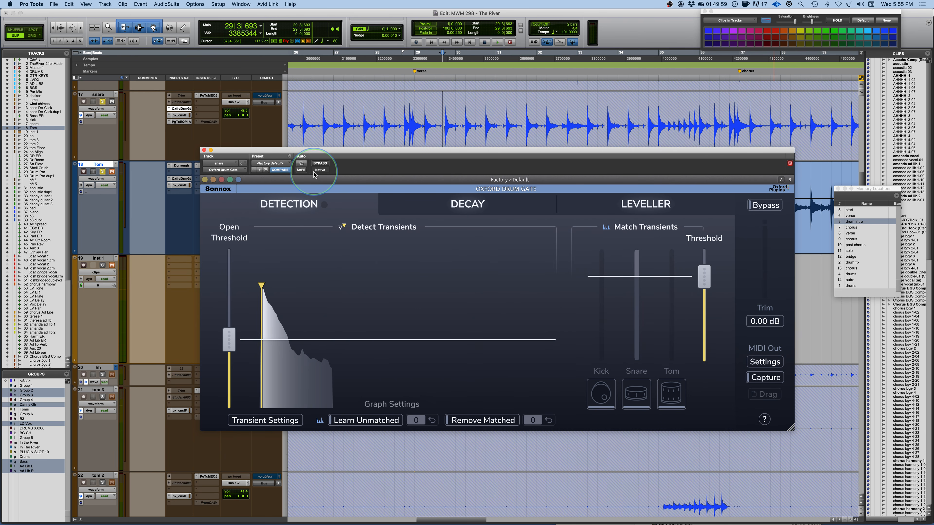
pyautogui.click(220, 190)
pyautogui.moveTo(232, 210)
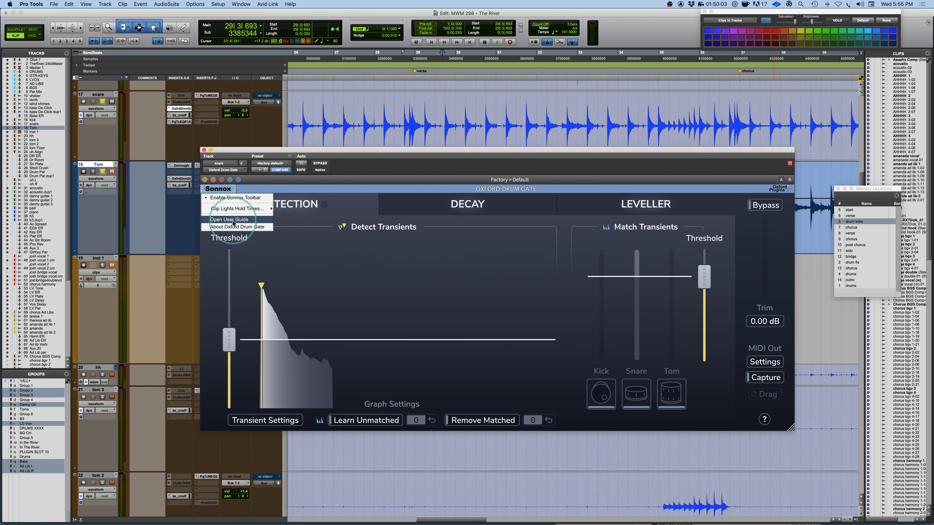
pyautogui.click(402, 261)
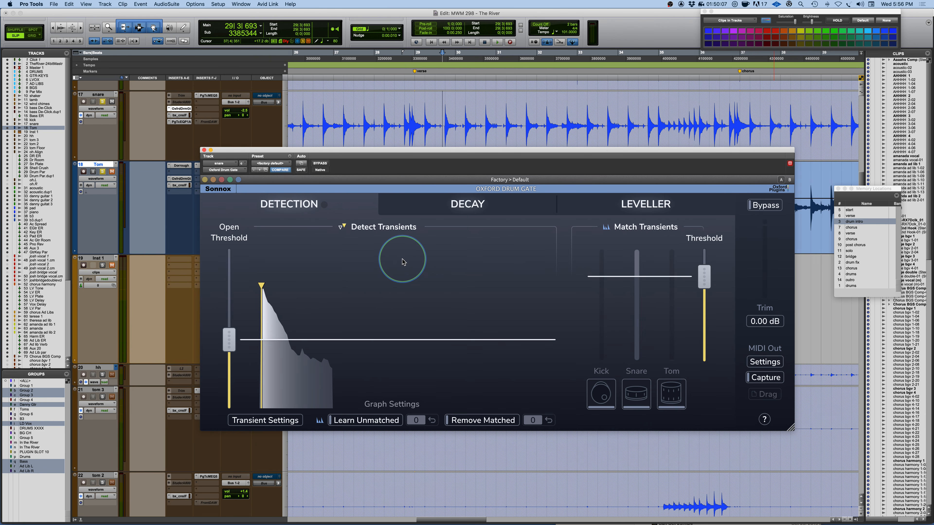
# - Play the snare from bar 29 and examine how its hits trigger against the Open Threshold line
pyautogui.moveTo(225, 340)
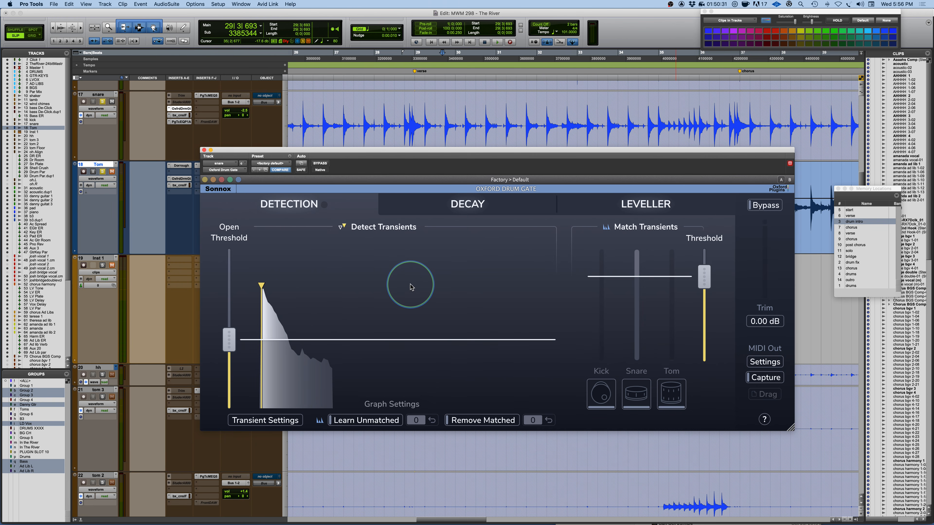
pyautogui.press('space')
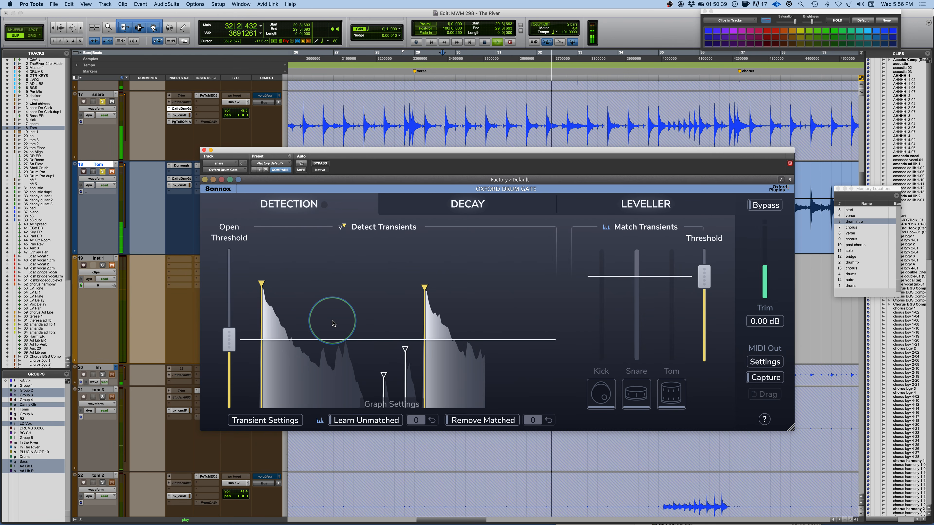
pyautogui.press('space')
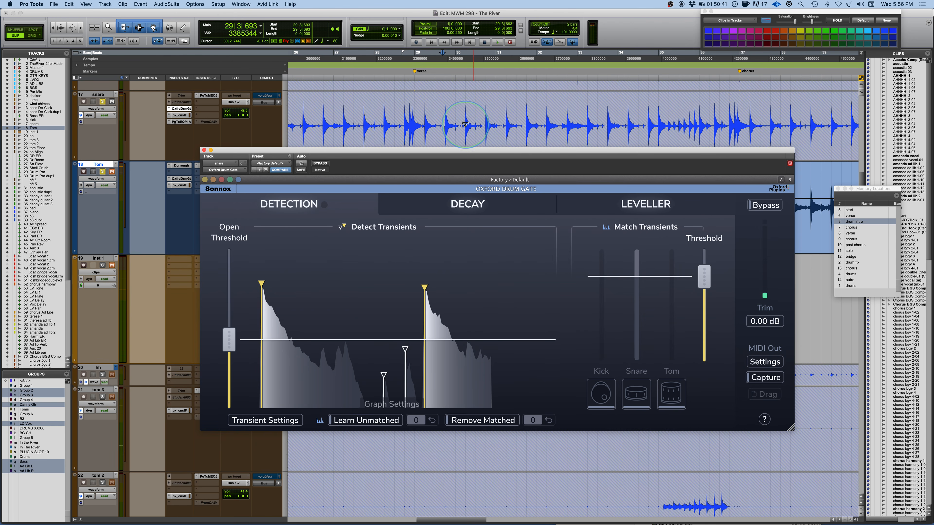
# - Raise the gate's Open Threshold slightly during playback and replay the snare from bar 29 to check the detection
pyautogui.press('space')
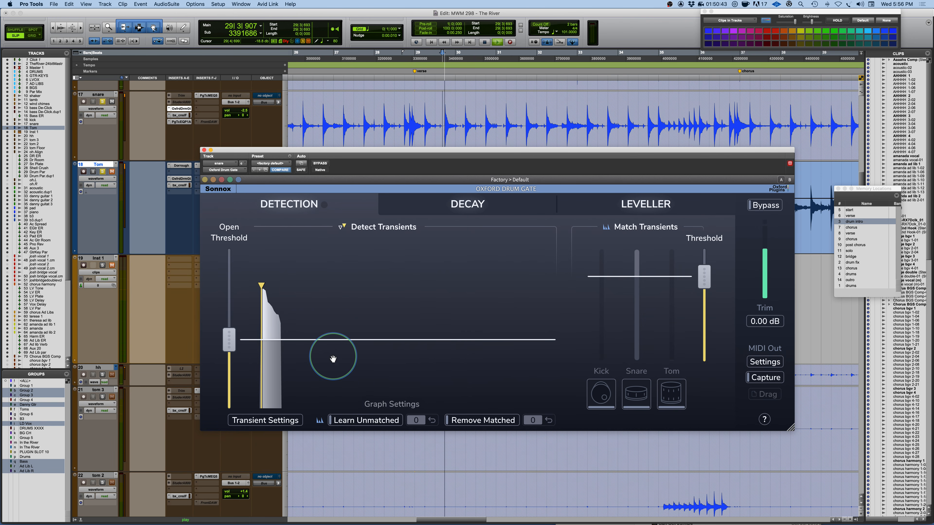
pyautogui.moveTo(239, 349); pyautogui.dragTo(239, 334)
pyautogui.press('space')
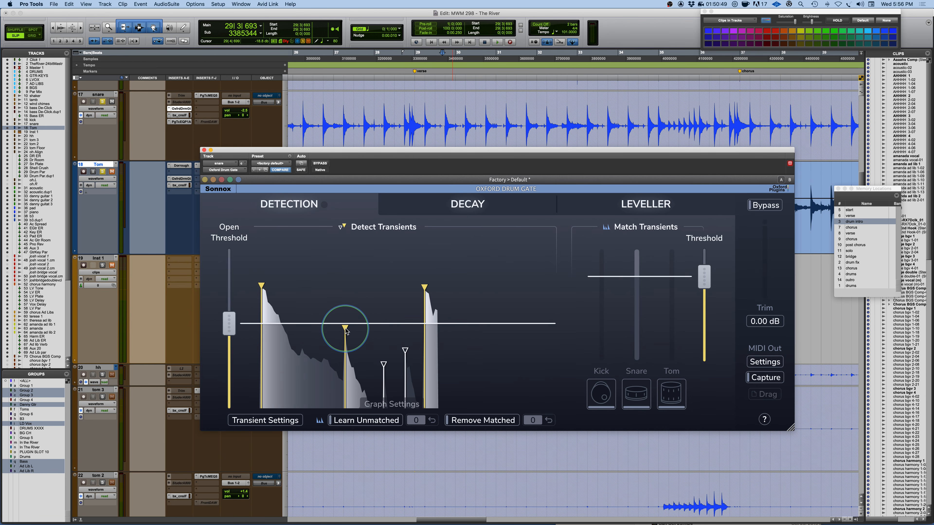
pyautogui.press('space')
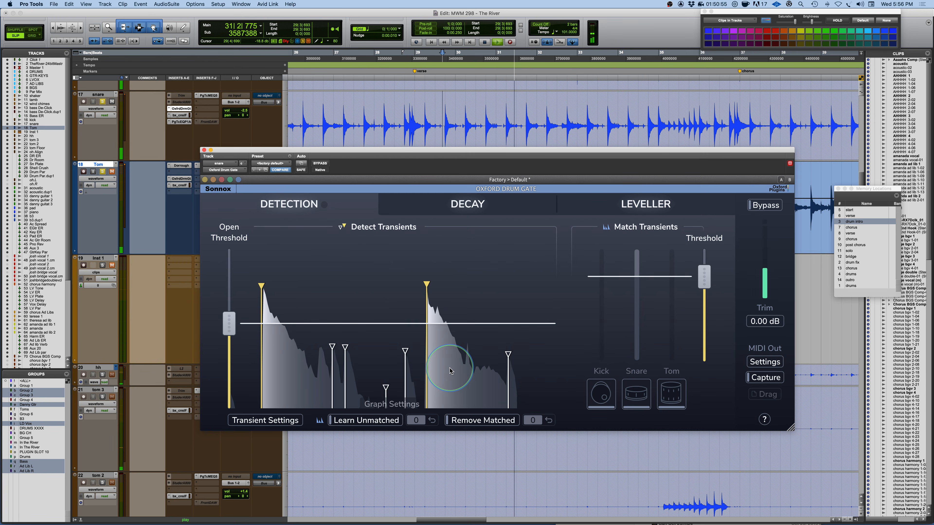
pyautogui.press('space')
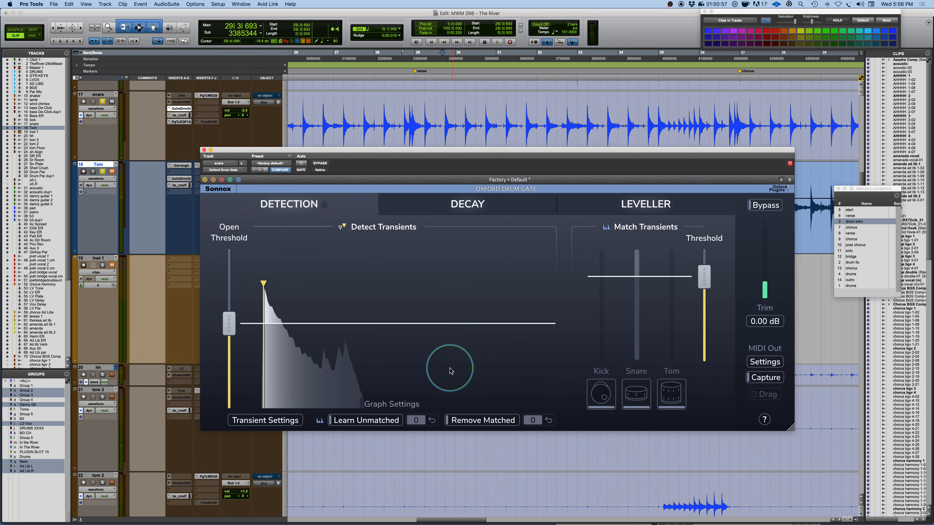
# - Play the snare from beat 3 of bar 32 into the fill to check which hits open the gate
pyautogui.click(557, 114)
pyautogui.click(581, 117)
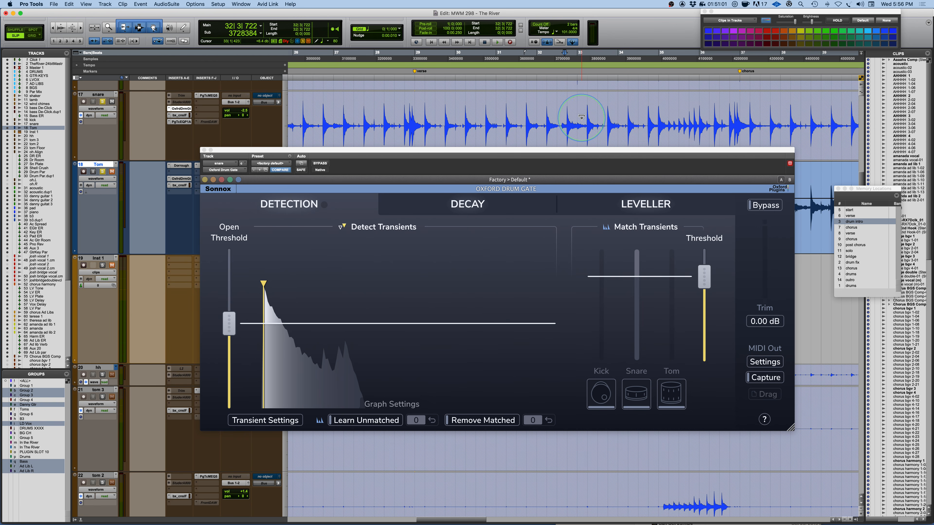
pyautogui.press('space')
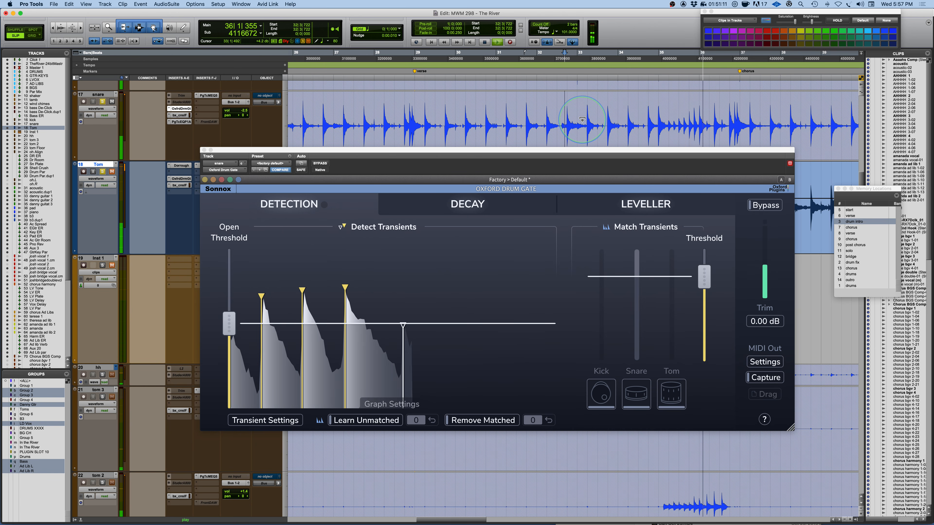
pyautogui.press('space')
# - Bypass the gate and play the snare fill from bar 35 to hear the unprocessed hits
pyautogui.click(664, 108)
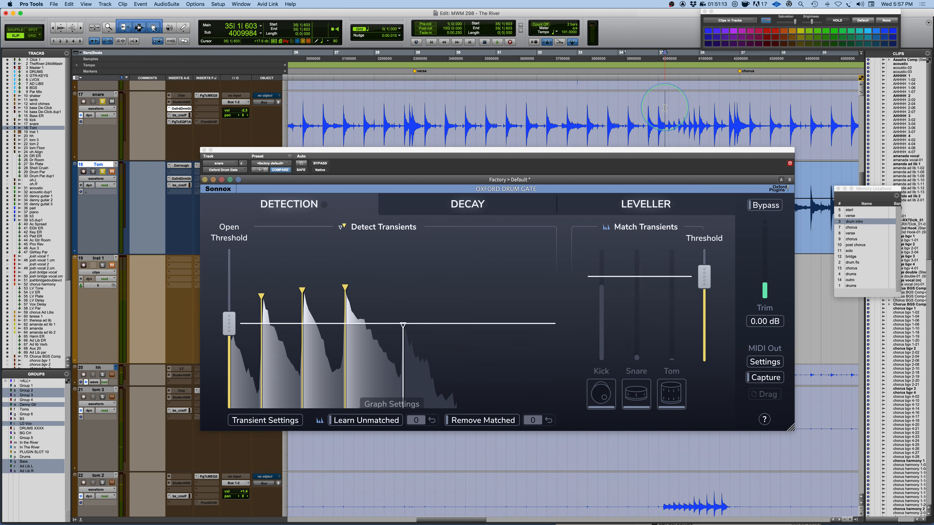
pyautogui.click(766, 206)
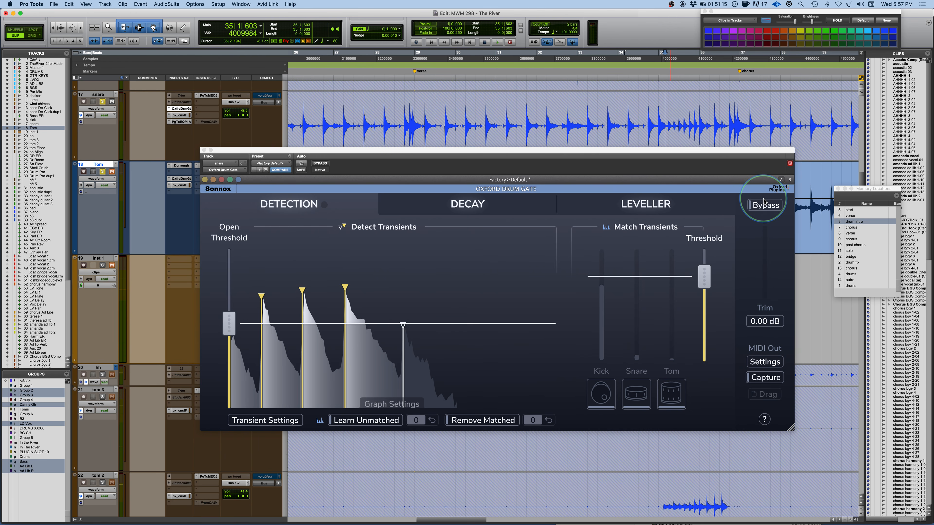
pyautogui.click(767, 207)
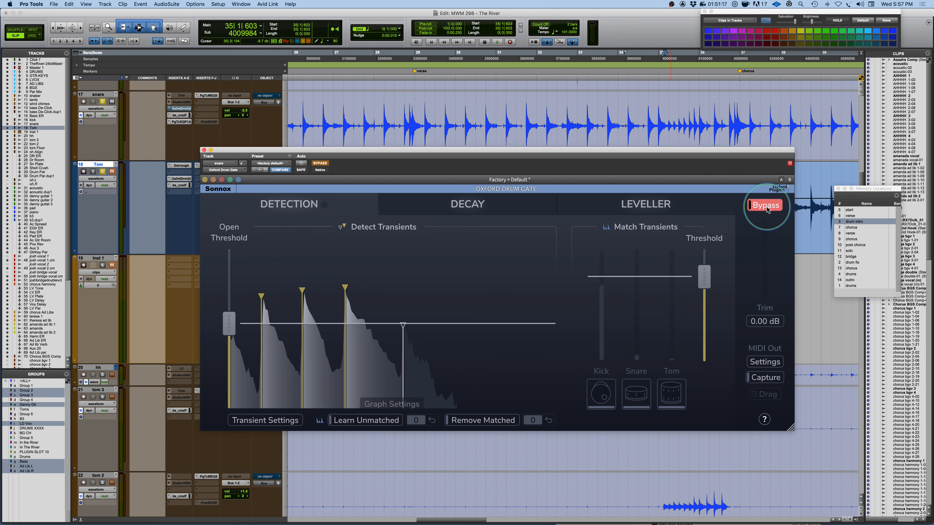
pyautogui.press('space')
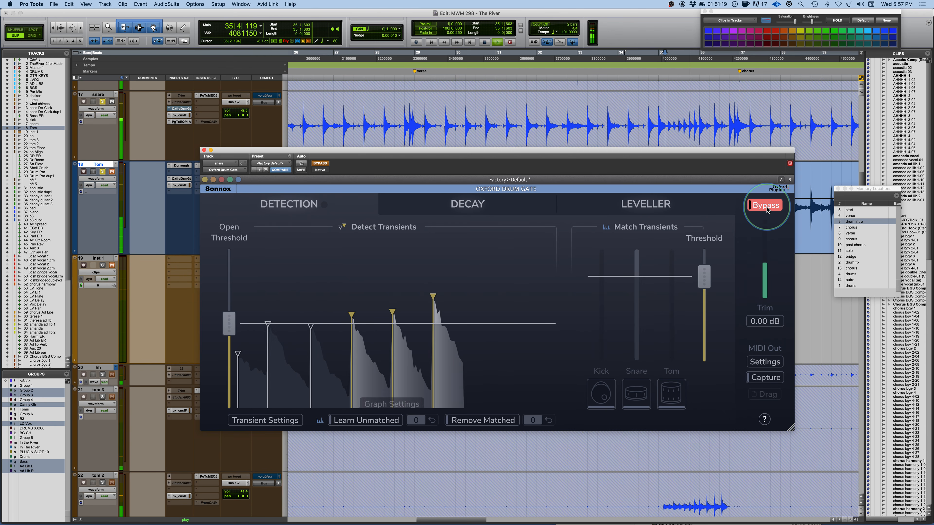
pyautogui.press('space')
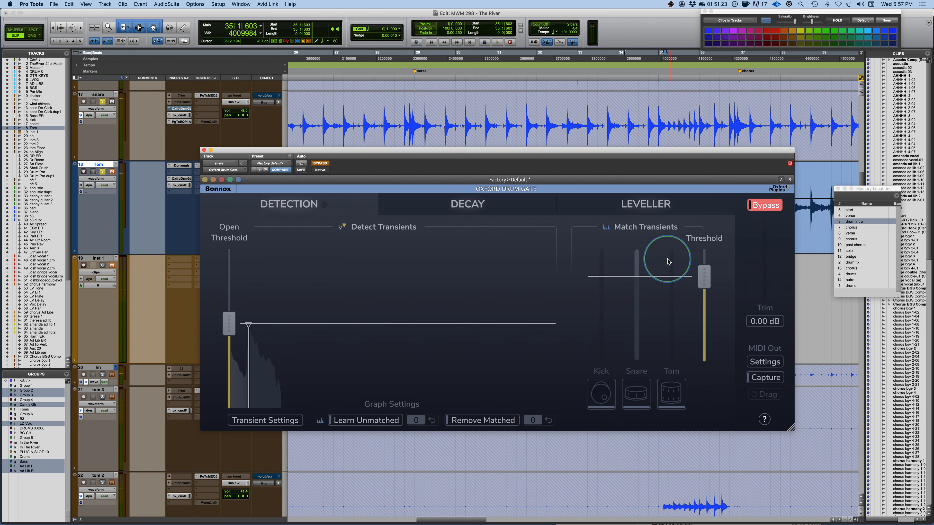
# - Turn the gate's bypass off and play the same fill from bar 35 to hear the gated result
pyautogui.click(772, 207)
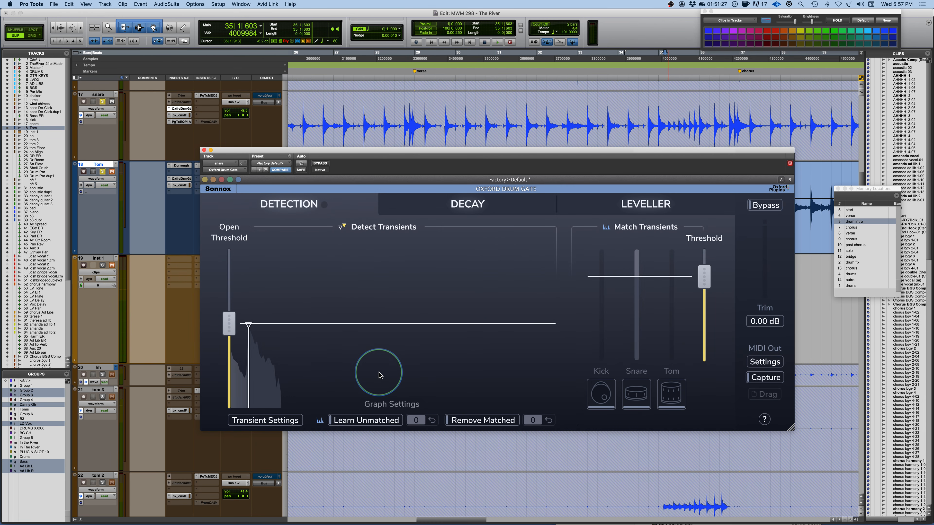
pyautogui.press('space')
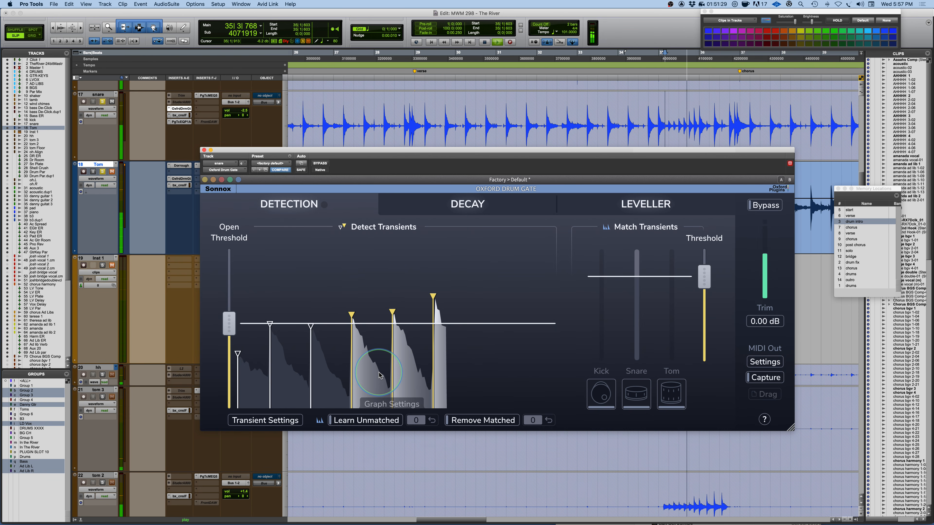
pyautogui.press('space')
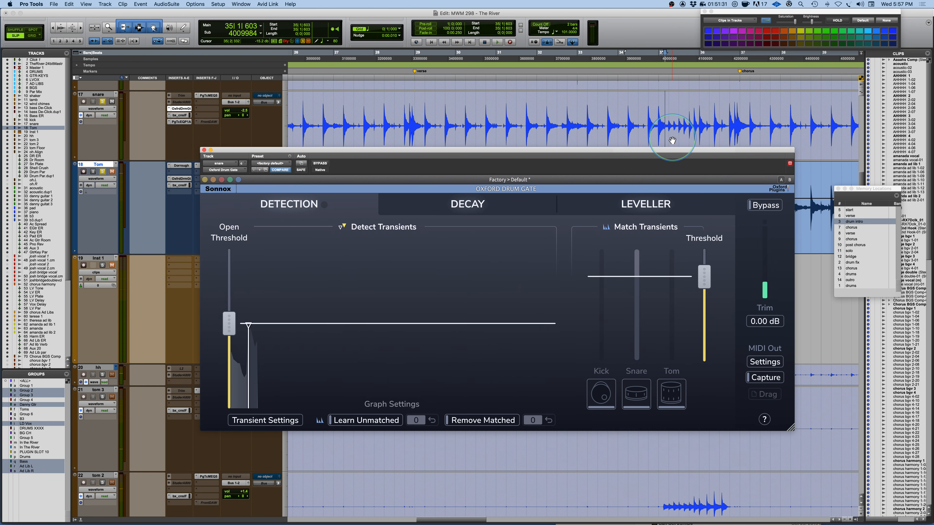
# - Lower the Open Threshold to -18.8 dB while playing the snare fill from bar 35
pyautogui.press('space')
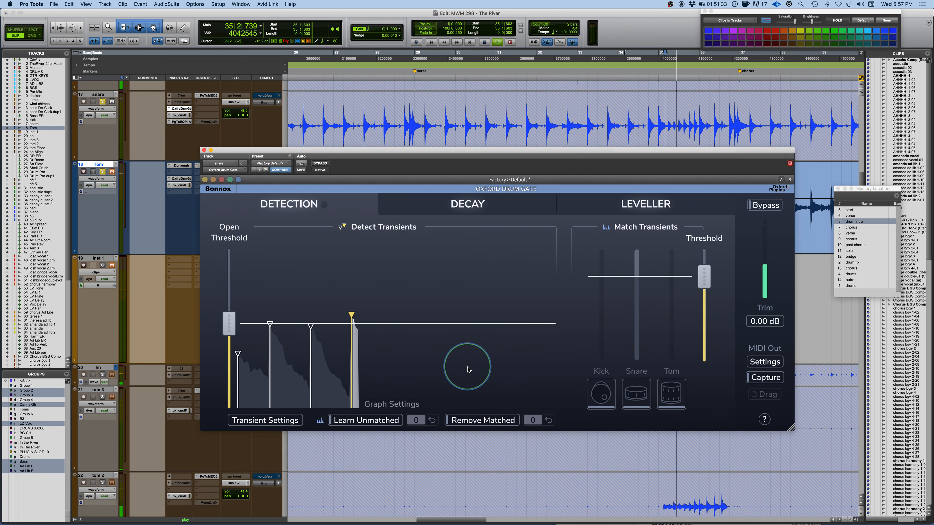
pyautogui.moveTo(229, 323); pyautogui.dragTo(230, 326)
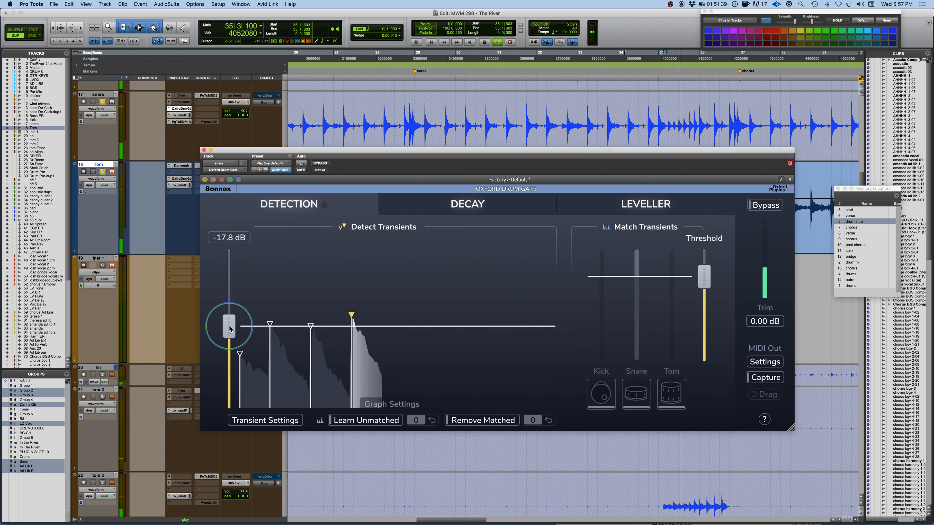
pyautogui.moveTo(229, 326); pyautogui.dragTo(230, 332)
pyautogui.press('space')
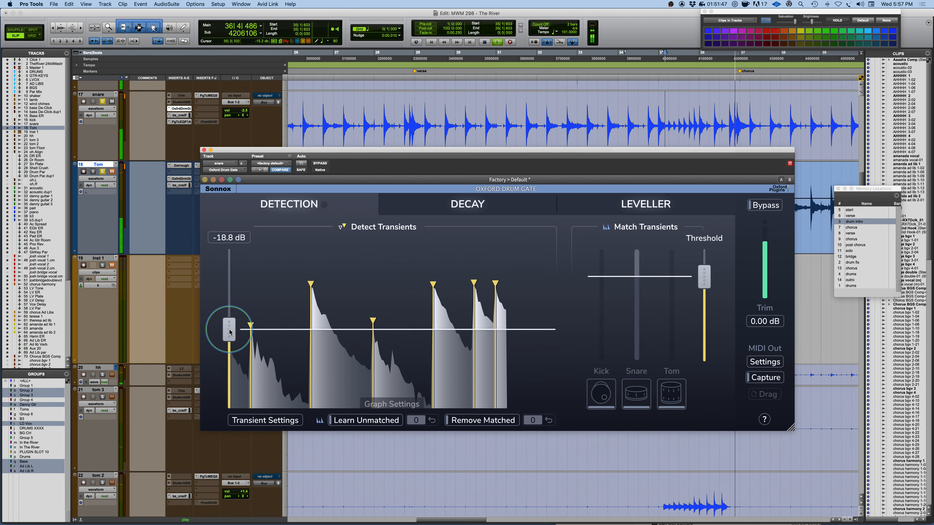
pyautogui.press('space')
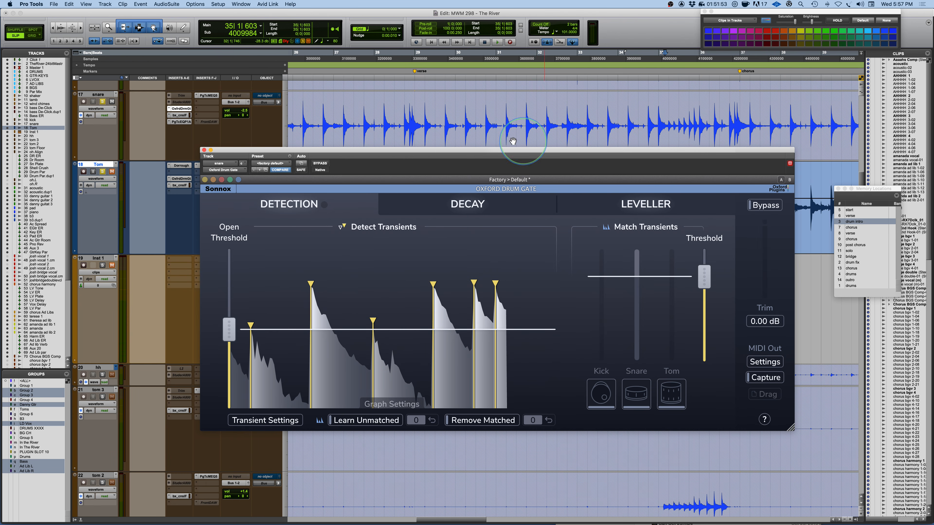
# - Play the snare groove from bar 29 and the fill from bar 35 to examine which hits open the gate
pyautogui.click(442, 110)
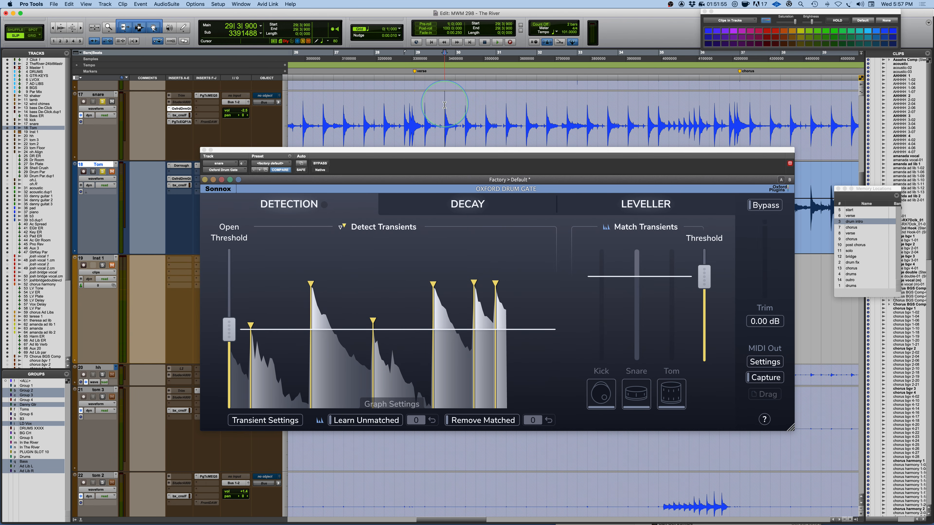
pyautogui.press('space')
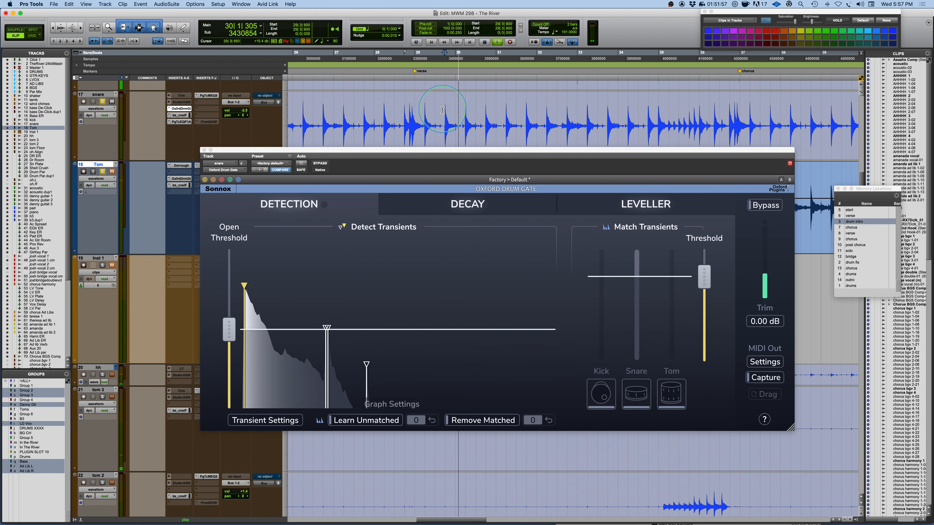
pyautogui.press('space')
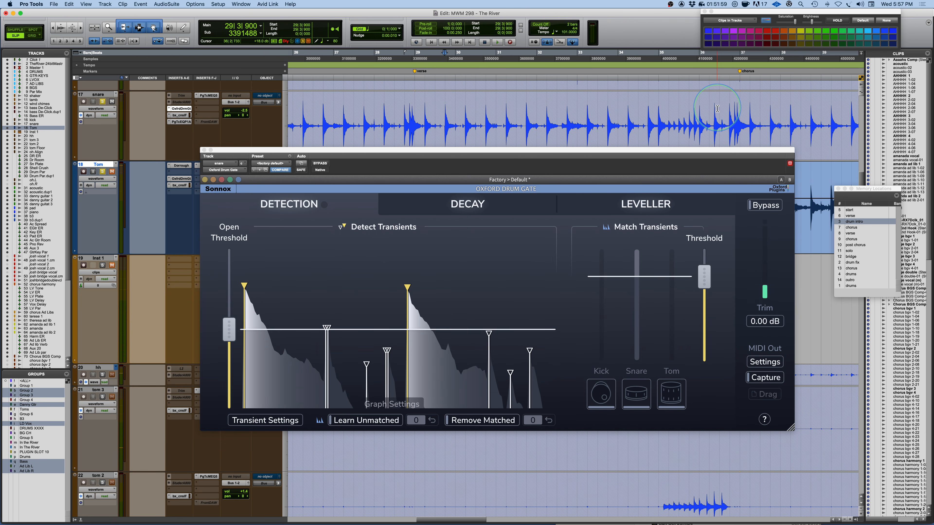
pyautogui.press('space')
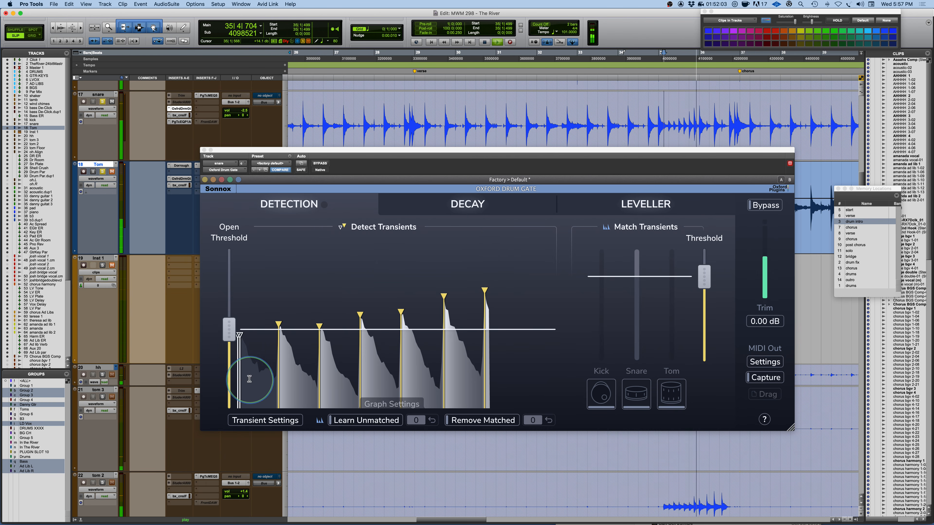
pyautogui.press('space')
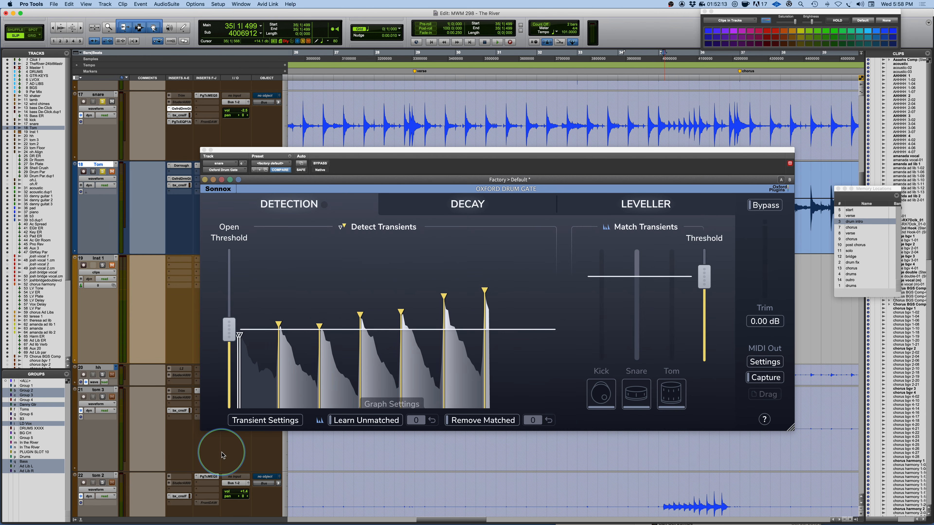
# - Try a transient Sensitivity of 100% while playing the fill from bar 35 and return it to 50%
pyautogui.click(263, 420)
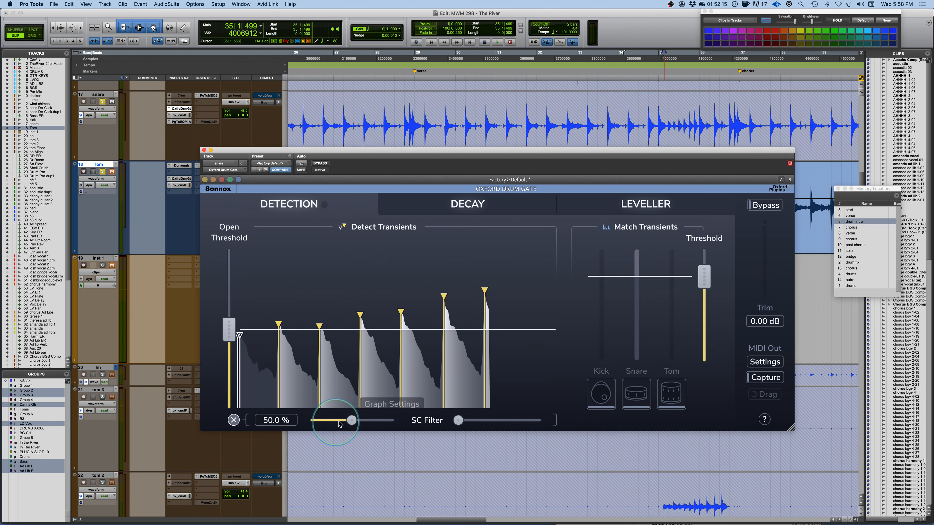
pyautogui.moveTo(351, 420); pyautogui.dragTo(400, 424)
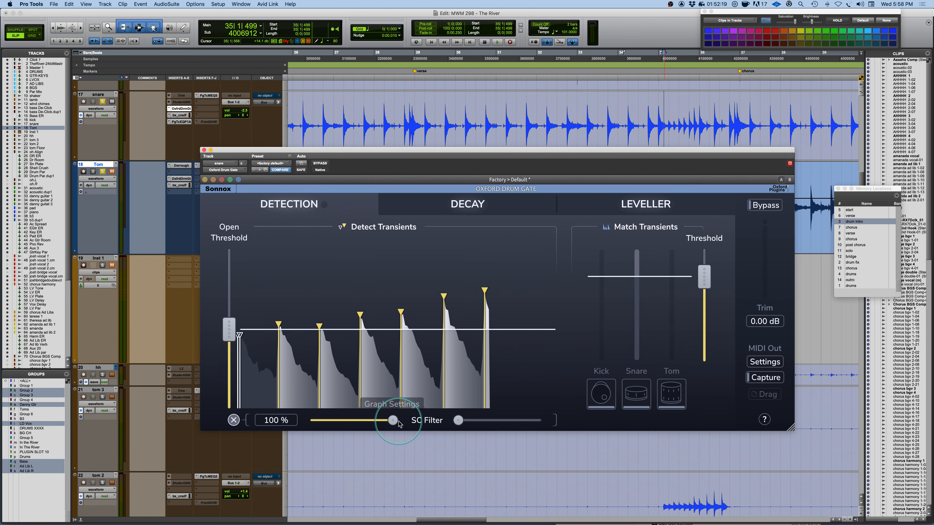
pyautogui.press('space')
pyautogui.press('space')
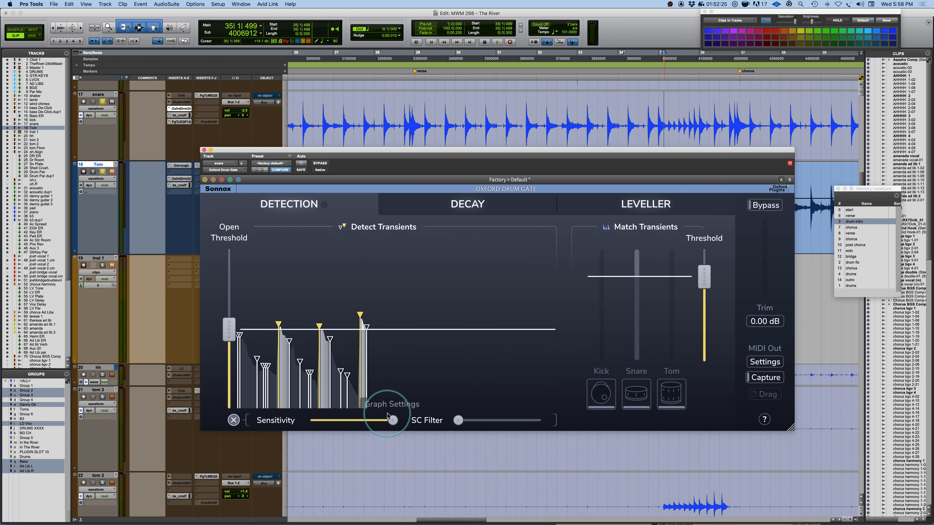
pyautogui.moveTo(392, 420); pyautogui.dragTo(352, 421)
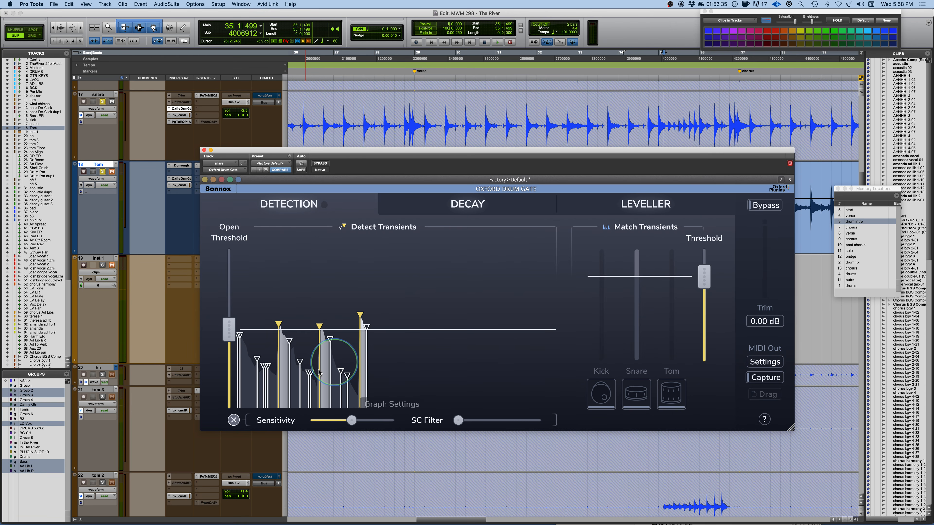
# - Try the SC Filter in the transient settings, return it to Off and close the settings
pyautogui.moveTo(226, 380)
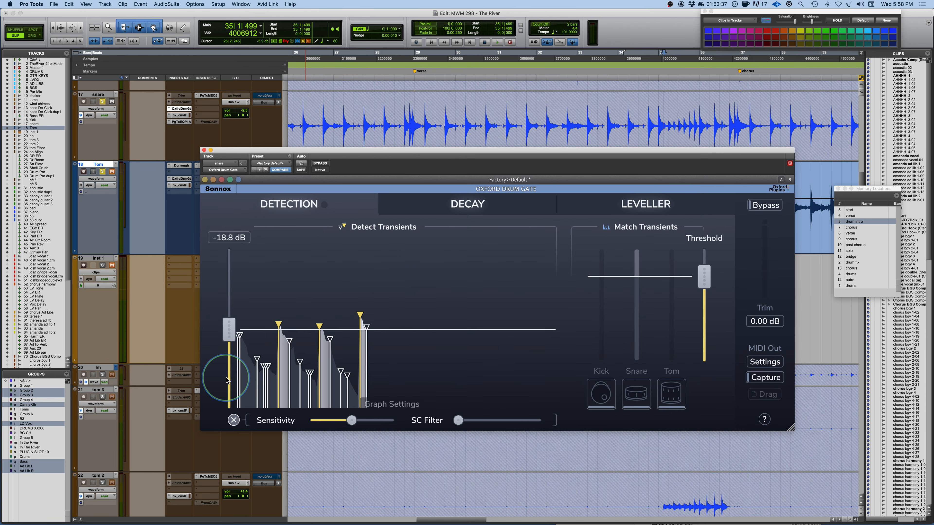
pyautogui.moveTo(460, 425)
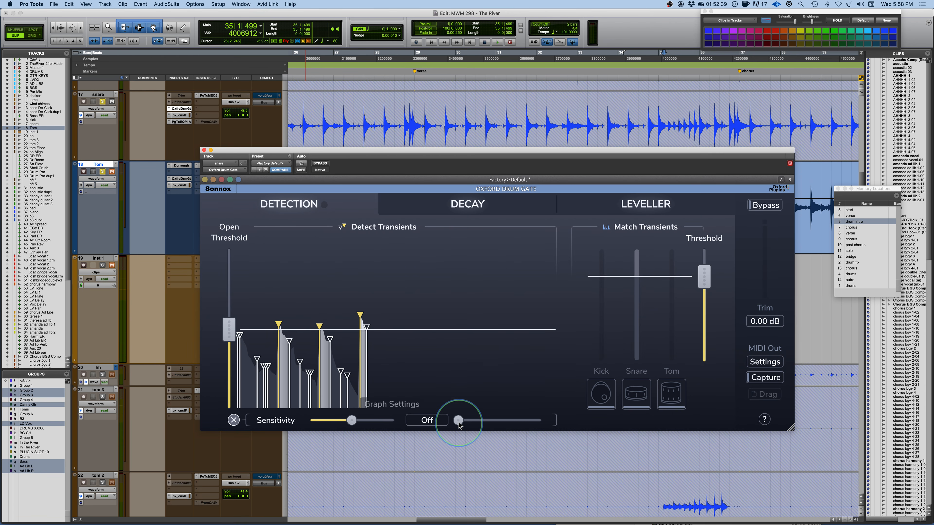
pyautogui.moveTo(460, 425)
pyautogui.mouseDown()
pyautogui.moveTo(496, 425)
pyautogui.moveTo(458, 422)
pyautogui.mouseUp()
pyautogui.click(238, 422)
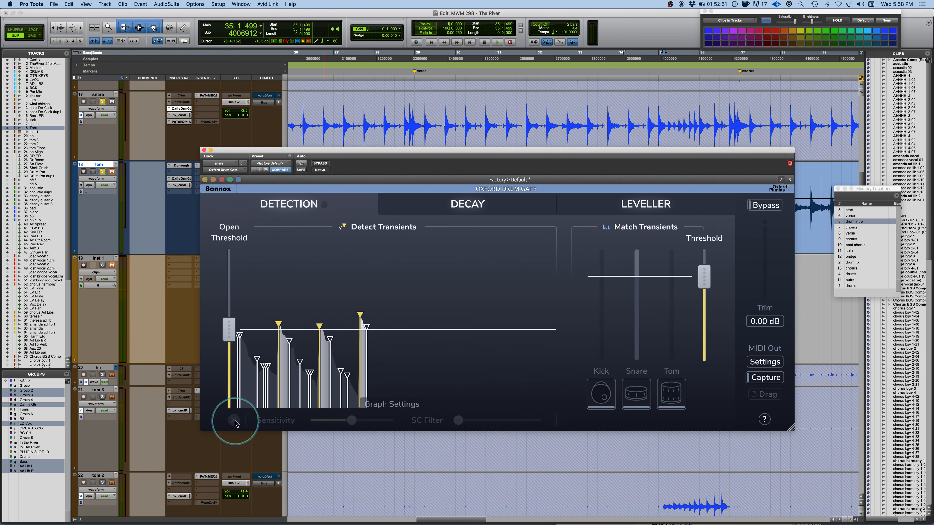
# - Play the snare fill from bar 35 and from beat 4 of bar 34 to examine the detected transients
pyautogui.press('space')
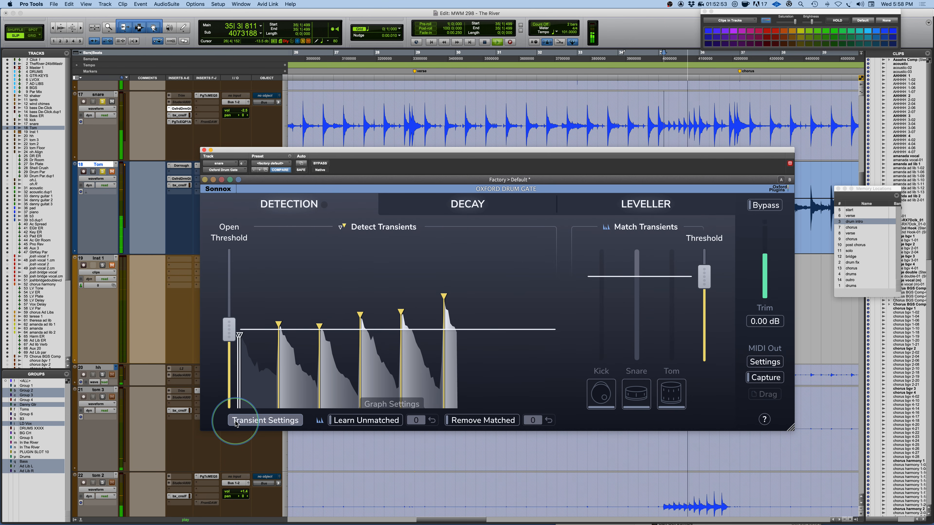
pyautogui.press('space')
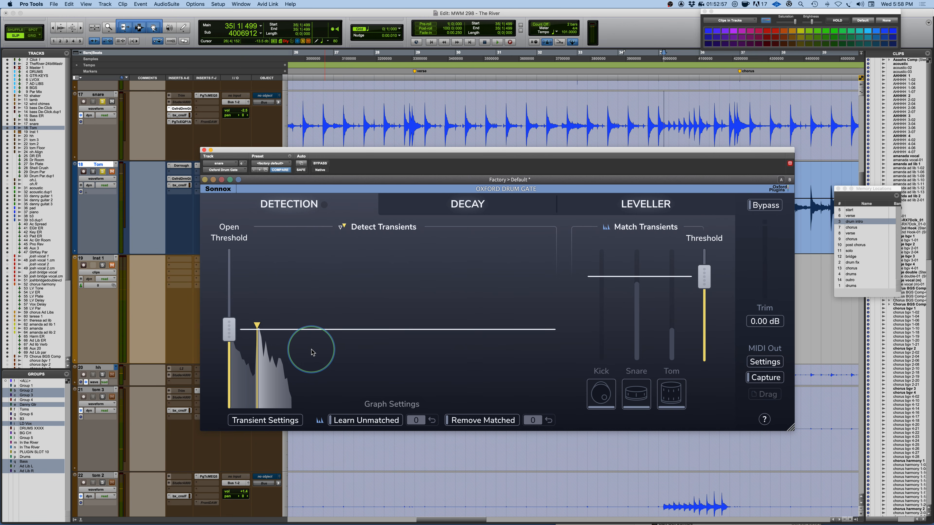
pyautogui.click(655, 102)
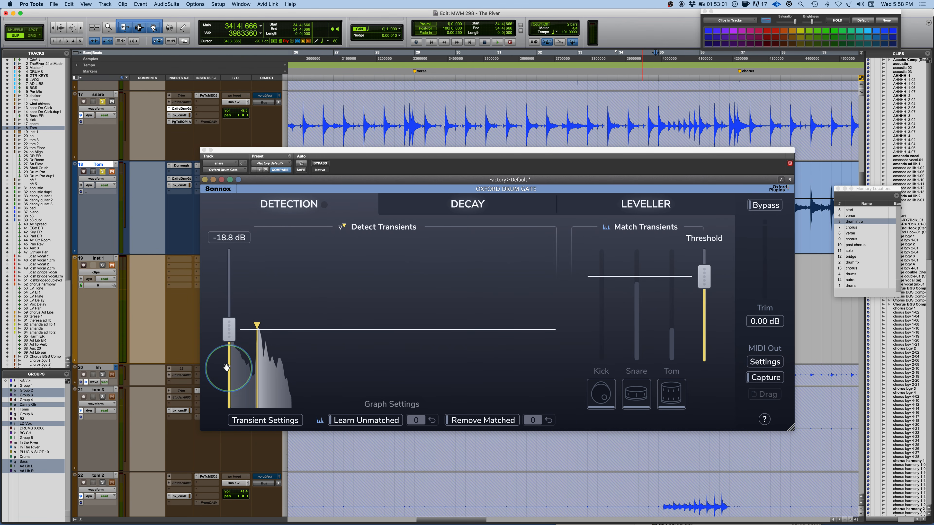
pyautogui.press('space')
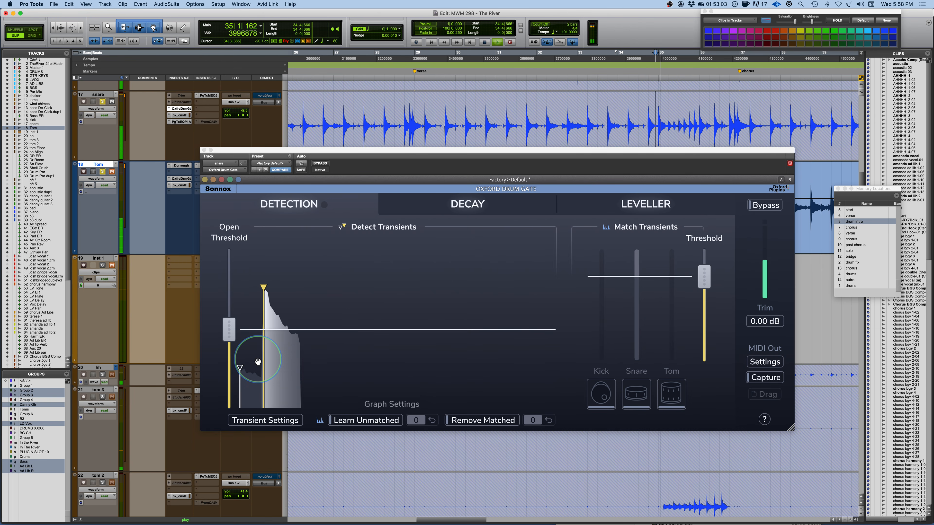
pyautogui.press('space')
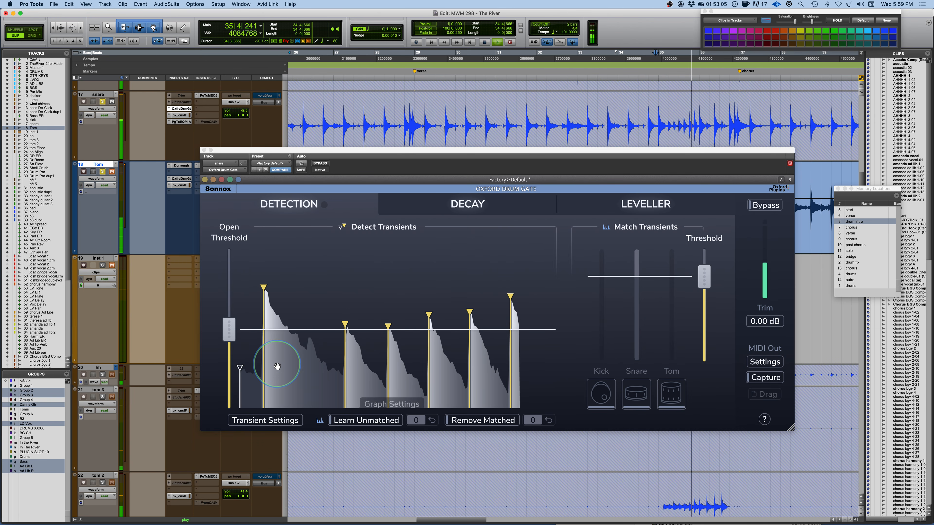
pyautogui.press('space')
pyautogui.press('space')
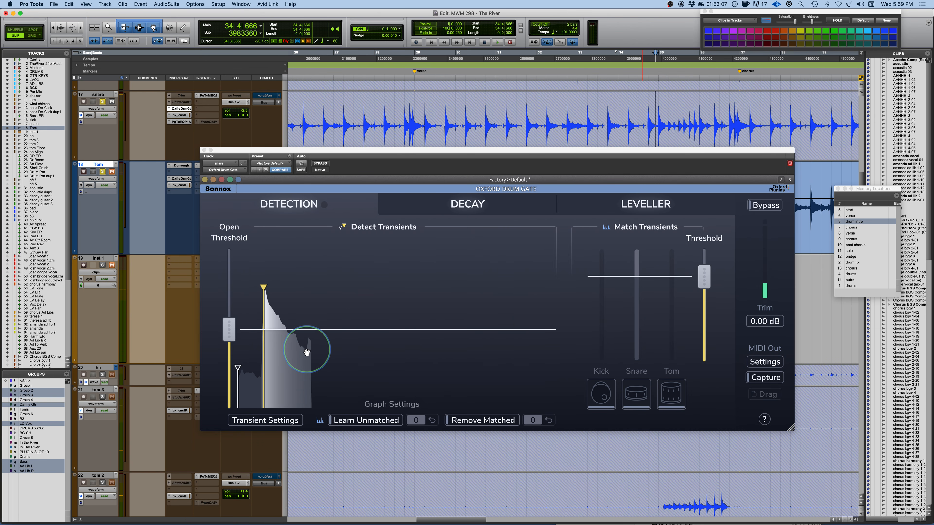
# - Try a transient Sensitivity of 58.2% while playing from beat 4 of bar 34 and reset it to its default
pyautogui.click(284, 422)
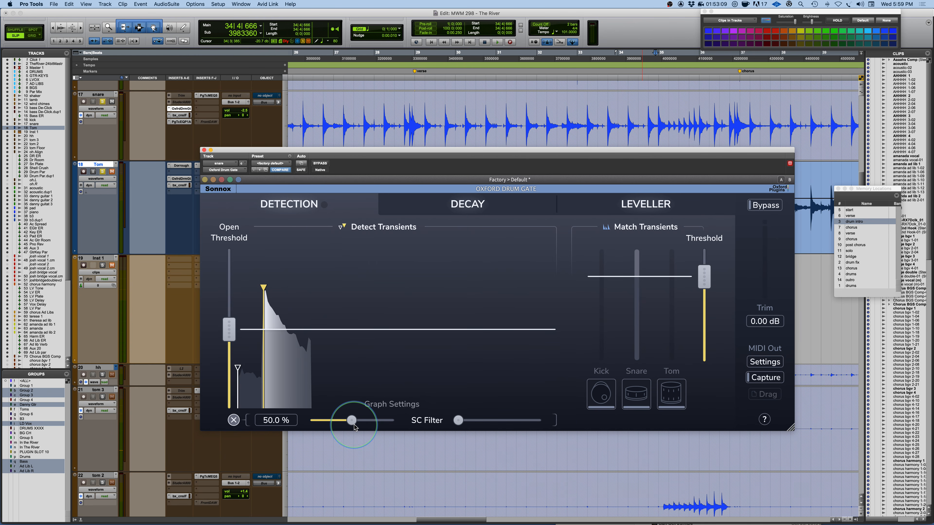
pyautogui.moveTo(356, 427); pyautogui.dragTo(358, 421)
pyautogui.press('space')
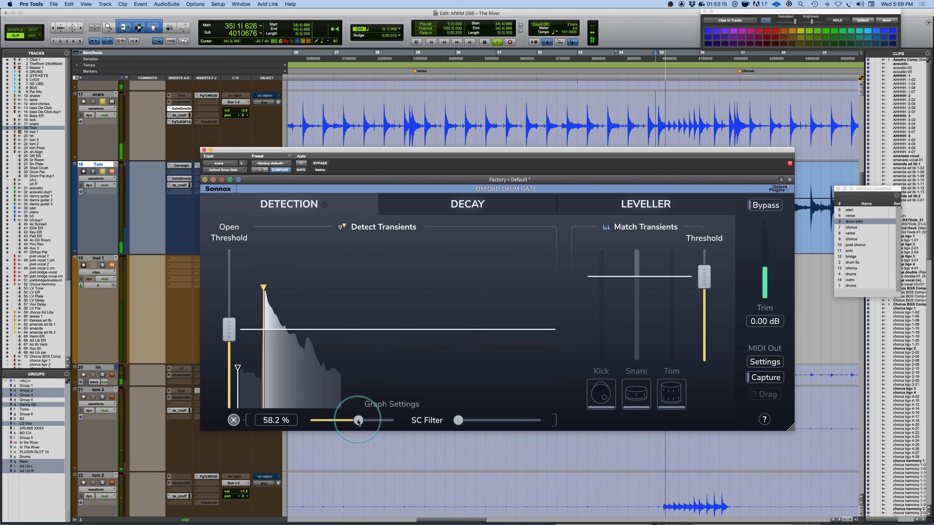
pyautogui.press('space')
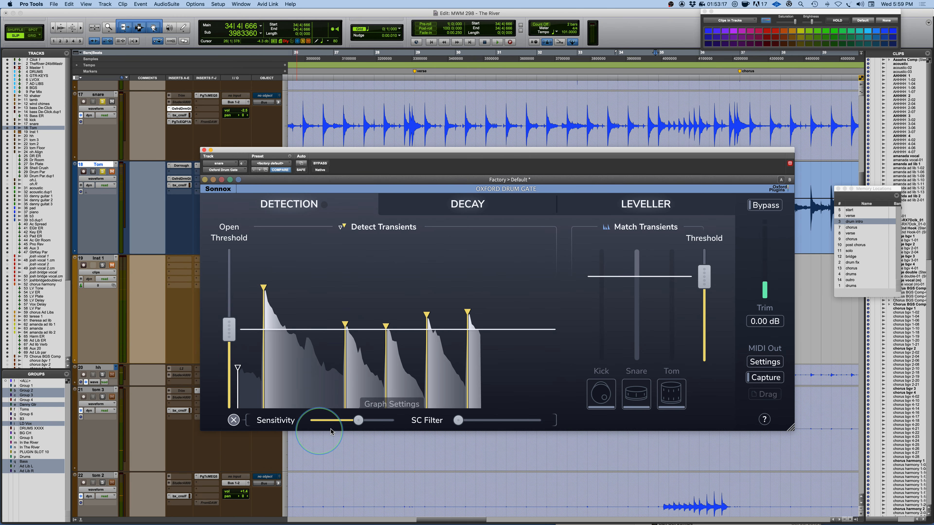
pyautogui.keyDown('alt'); pyautogui.click(359, 422); pyautogui.keyUp('alt')
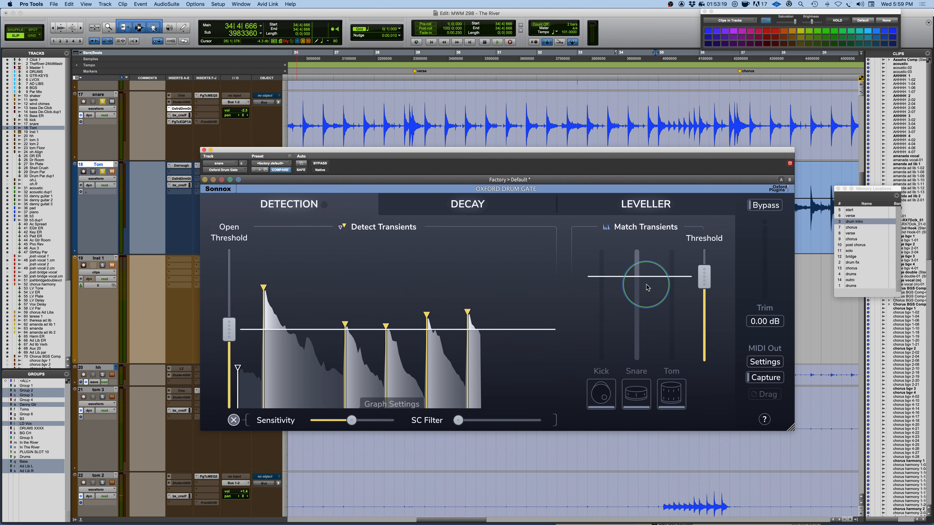
# - Enable Snare in Match Transients and play the fill from beat 4 of bar 34 to hear the matched hits
pyautogui.click(642, 400)
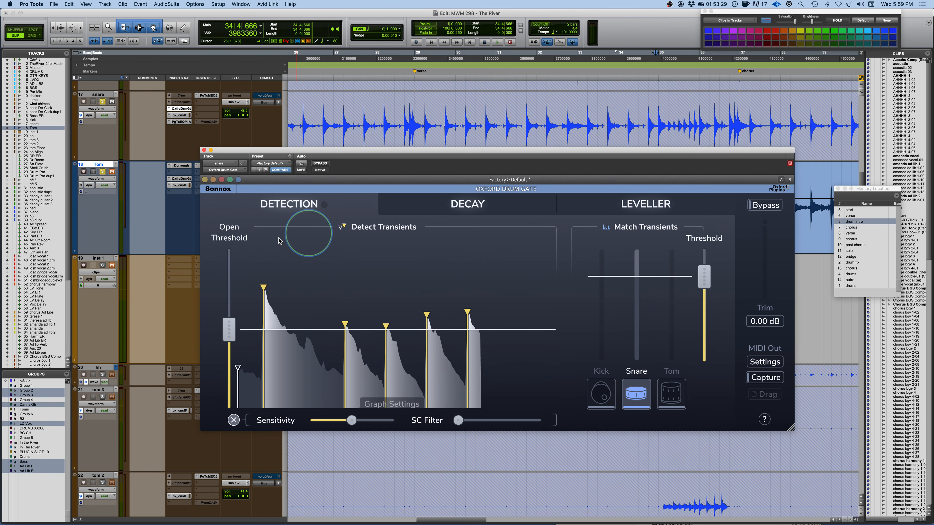
pyautogui.moveTo(226, 345)
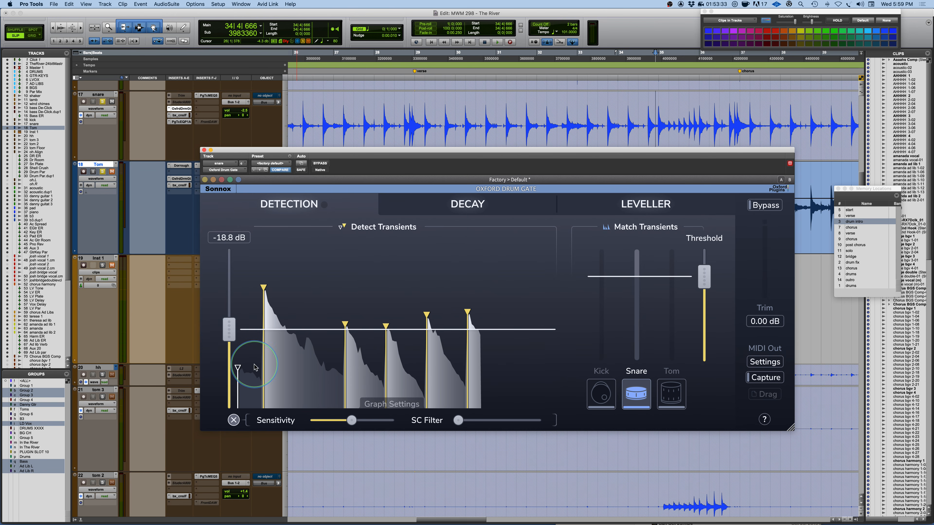
pyautogui.moveTo(268, 424)
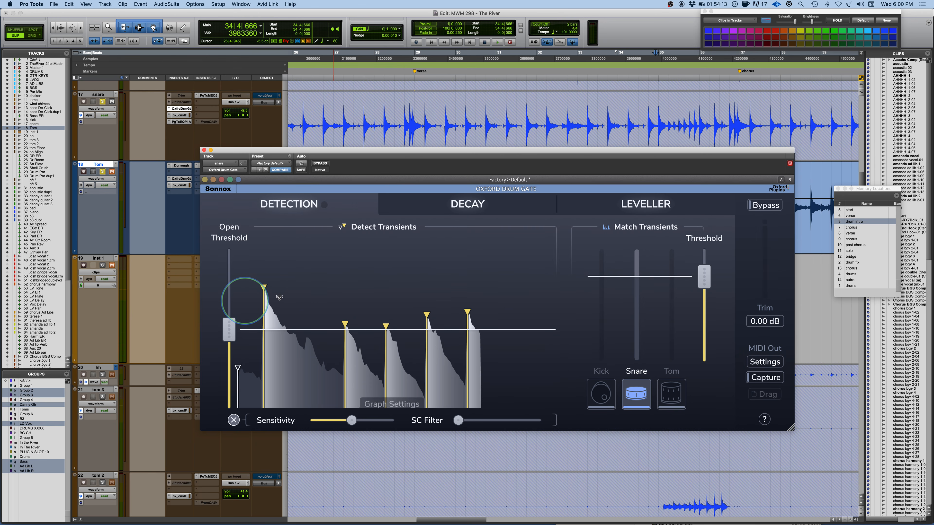
pyautogui.moveTo(246, 318)
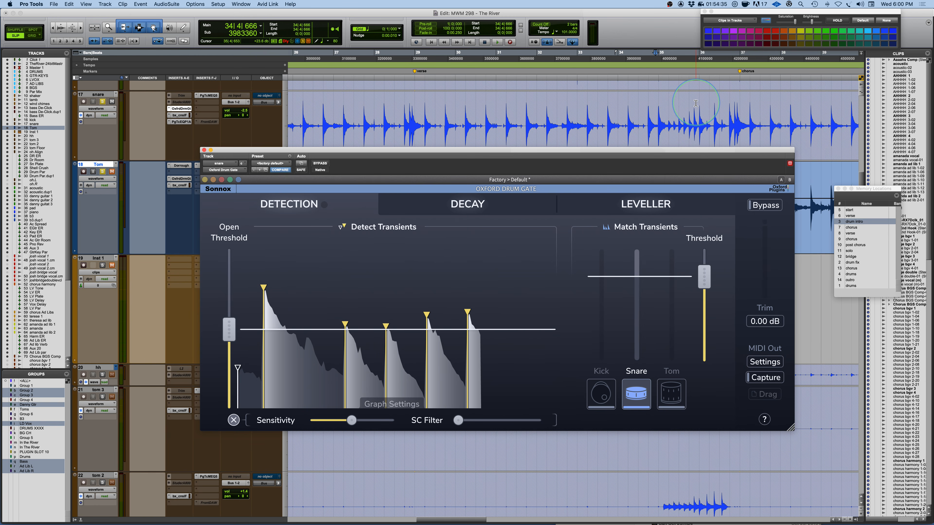
pyautogui.press('space')
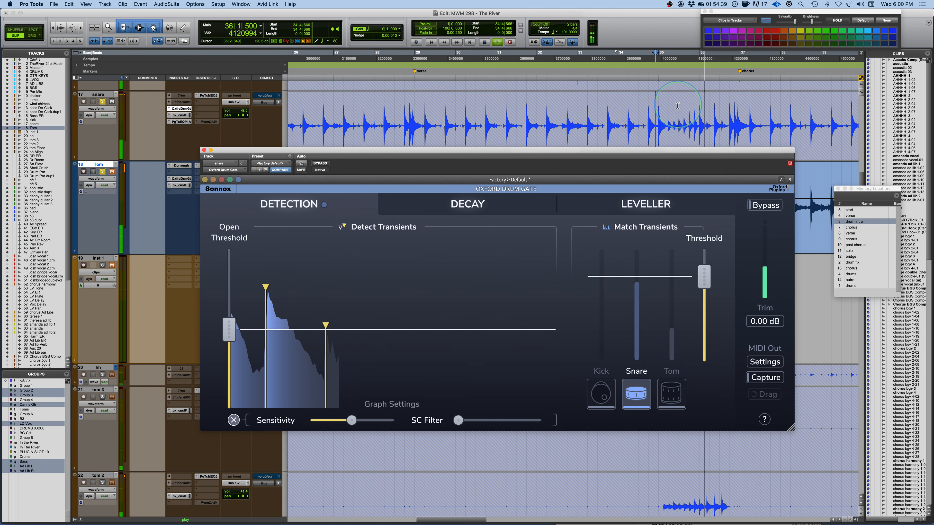
pyautogui.press('space')
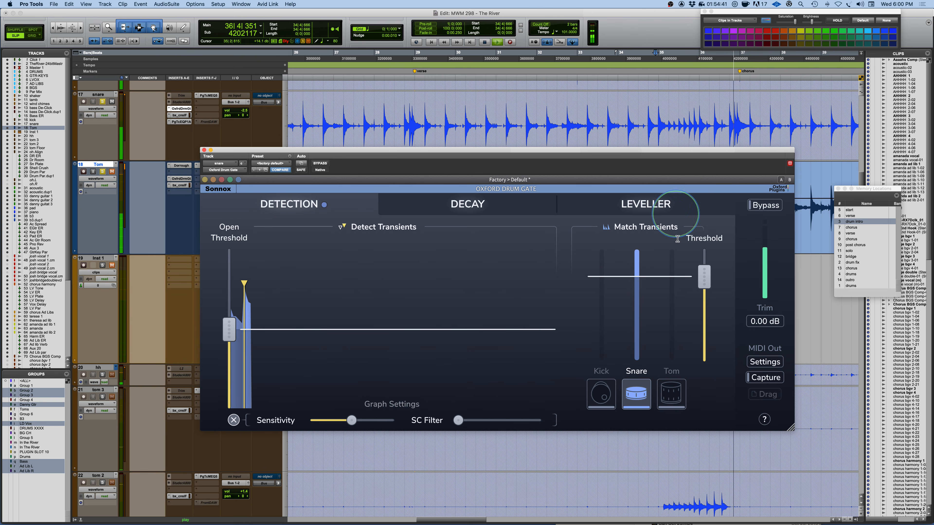
# - Play the end of the fill from beat 4 of bar 35 and beat 2 of bar 36 with snare matching on
pyautogui.click(697, 108)
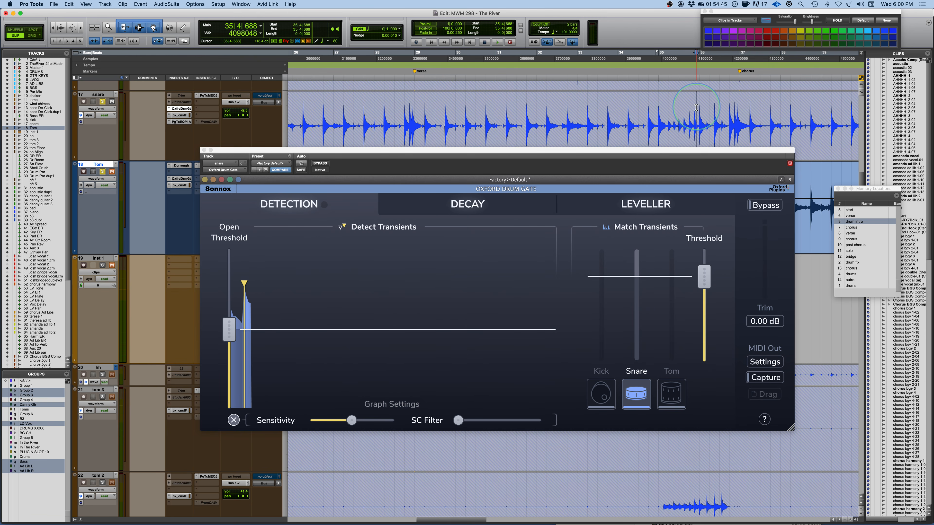
pyautogui.press('space')
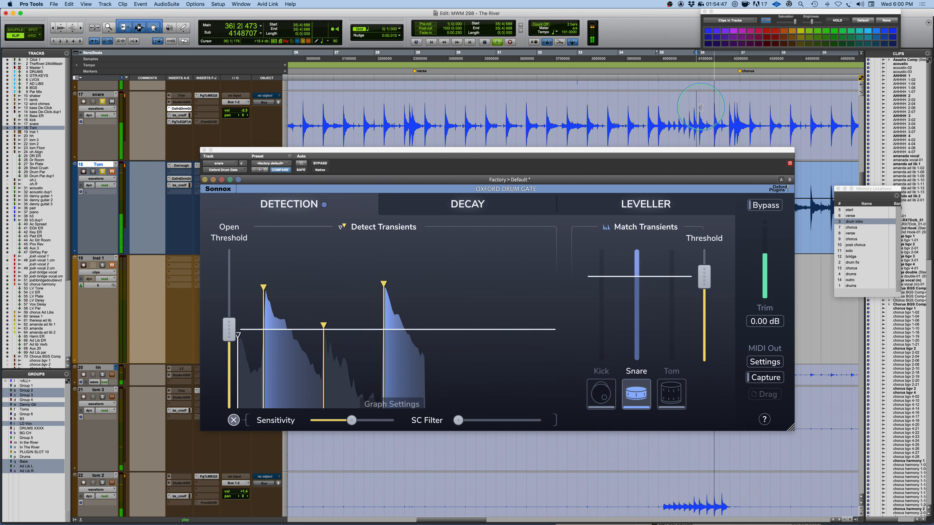
pyautogui.click(712, 111)
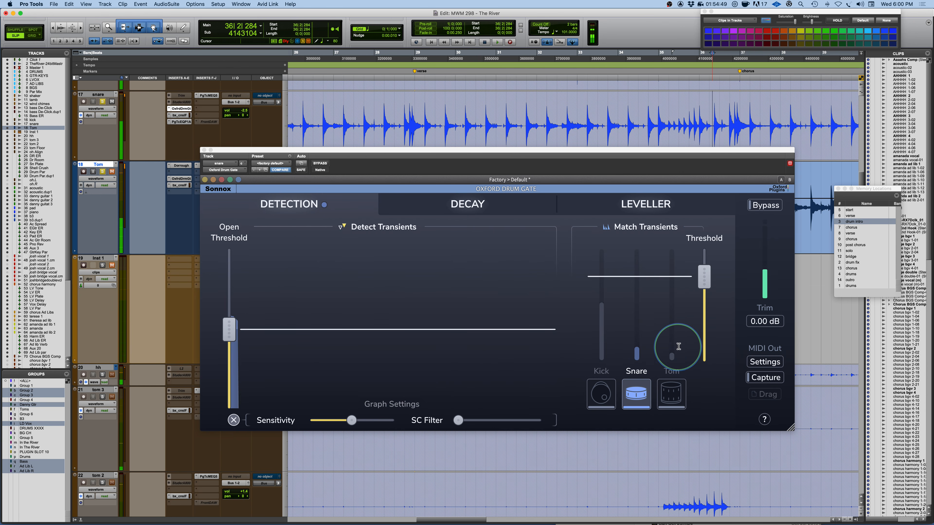
# - Turn off Snare matching and play from beat 2 of bar 36 and beat 4 of bar 35 to compare the unmatched detection
pyautogui.click(638, 403)
pyautogui.press('space')
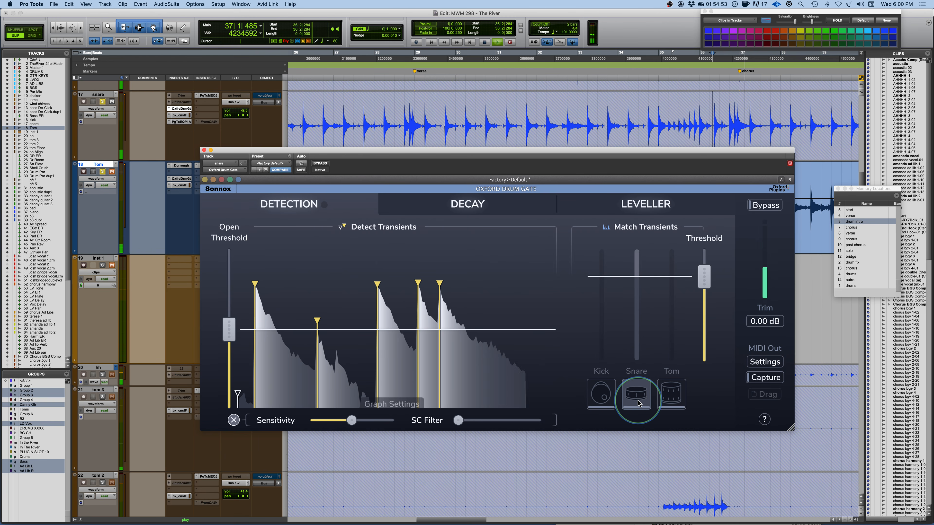
pyautogui.press('space')
pyautogui.click(697, 105)
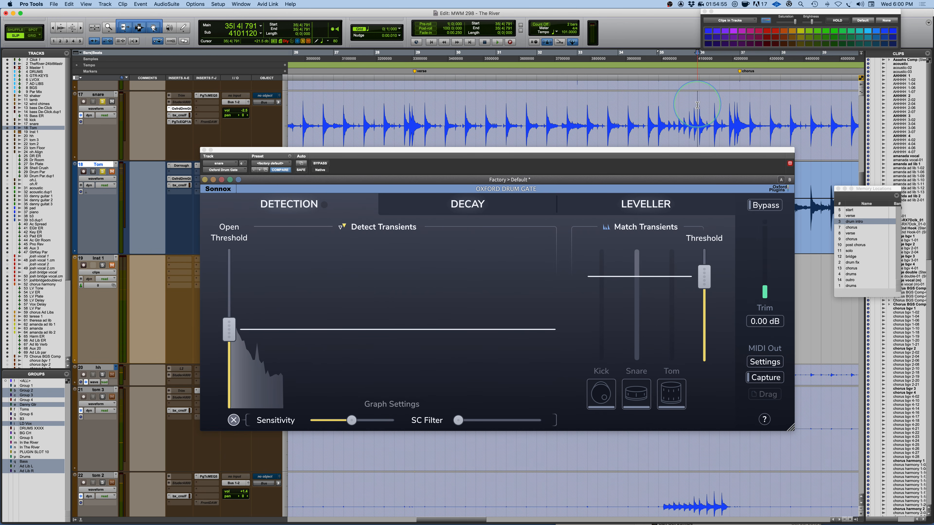
pyautogui.press('space')
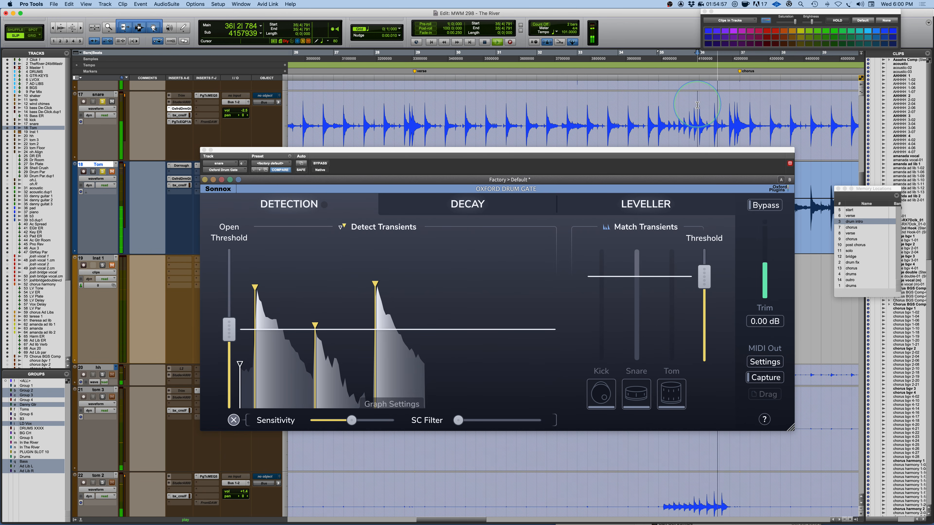
pyautogui.press('space')
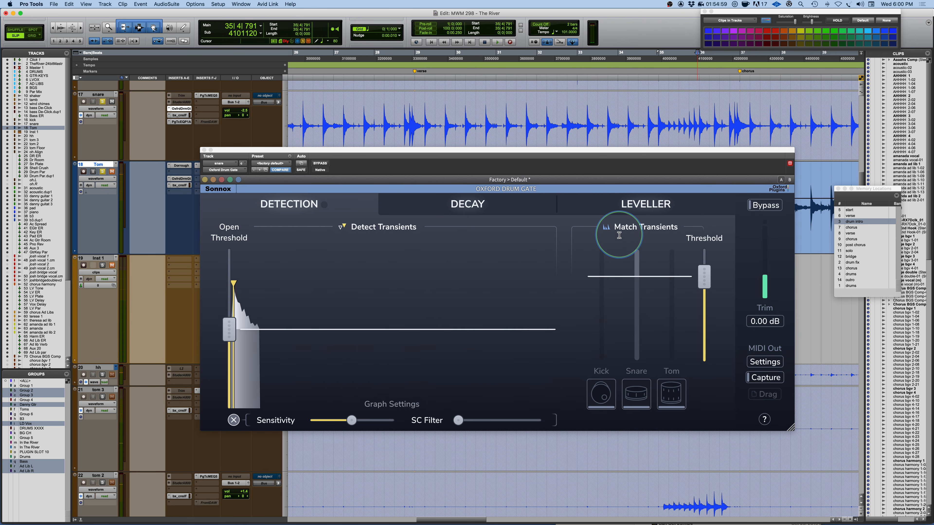
# - Compare playback from beat 4 of bar 35 with Snare matching off and on, and leave Snare matching off
pyautogui.press('space')
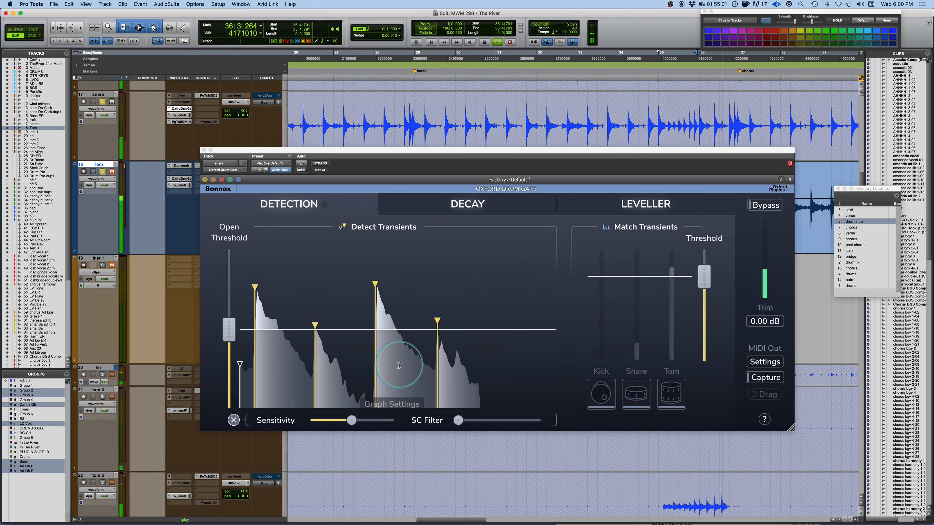
pyautogui.press('space')
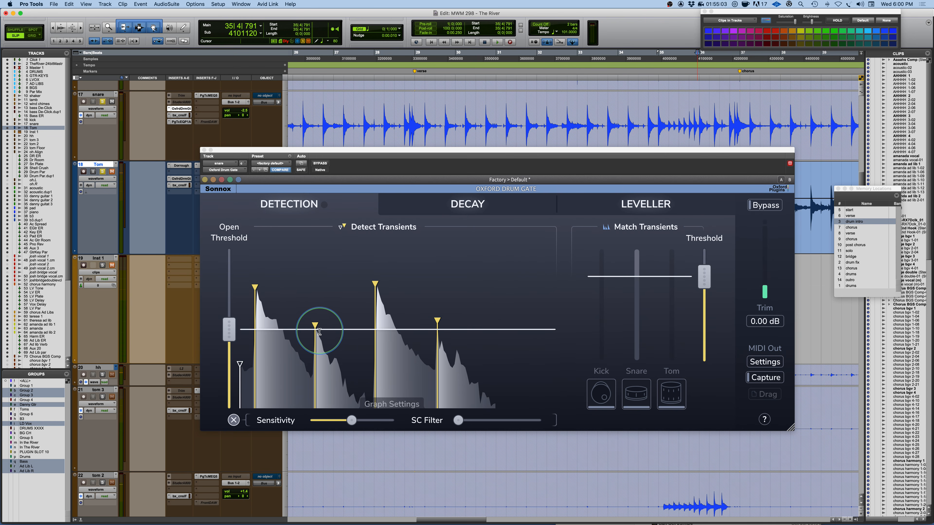
pyautogui.click(636, 395)
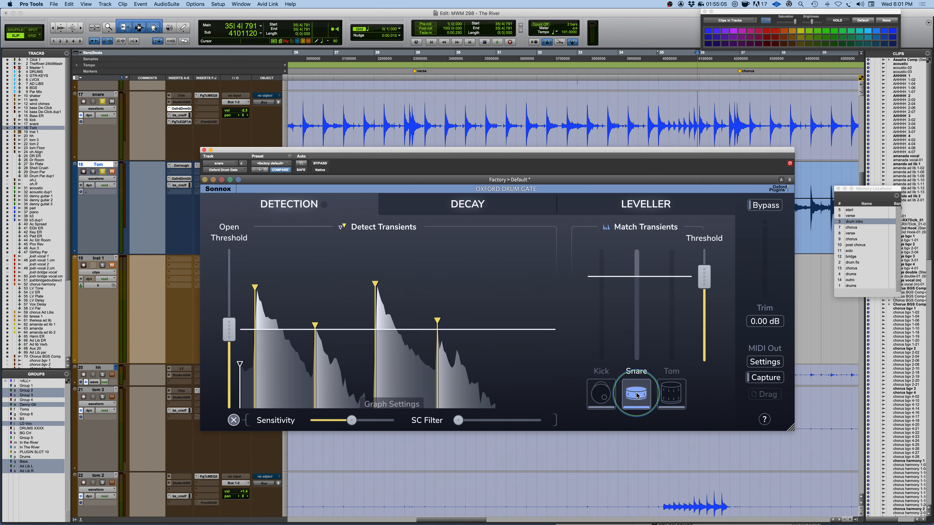
pyautogui.click(314, 348)
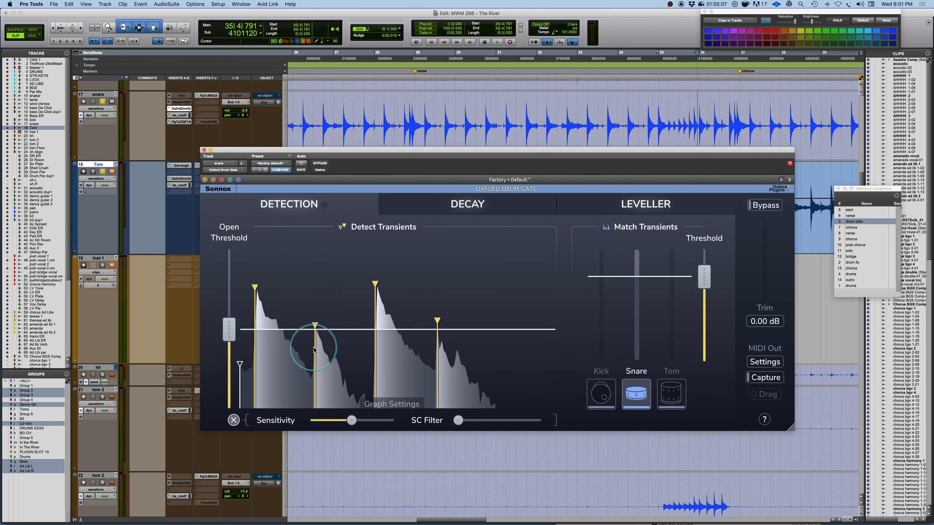
pyautogui.press('space')
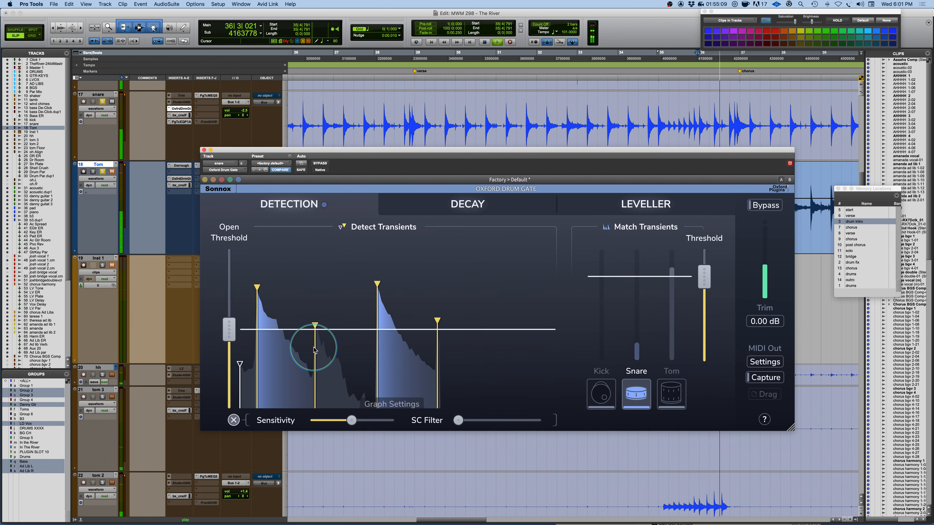
pyautogui.press('space')
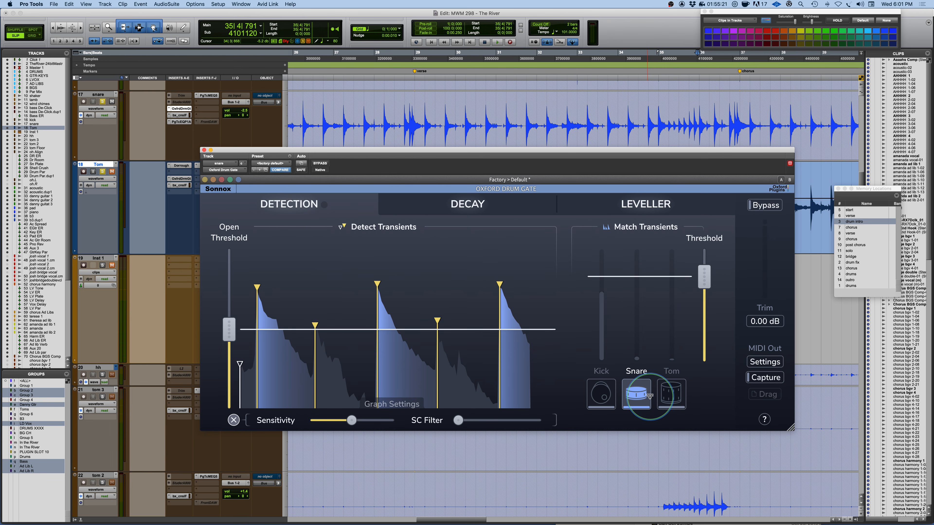
pyautogui.click(705, 273)
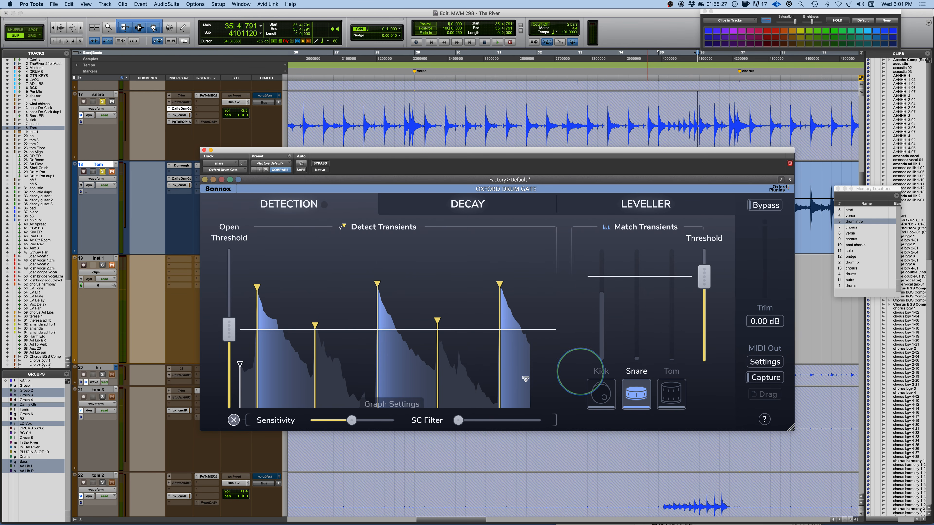
pyautogui.click(635, 404)
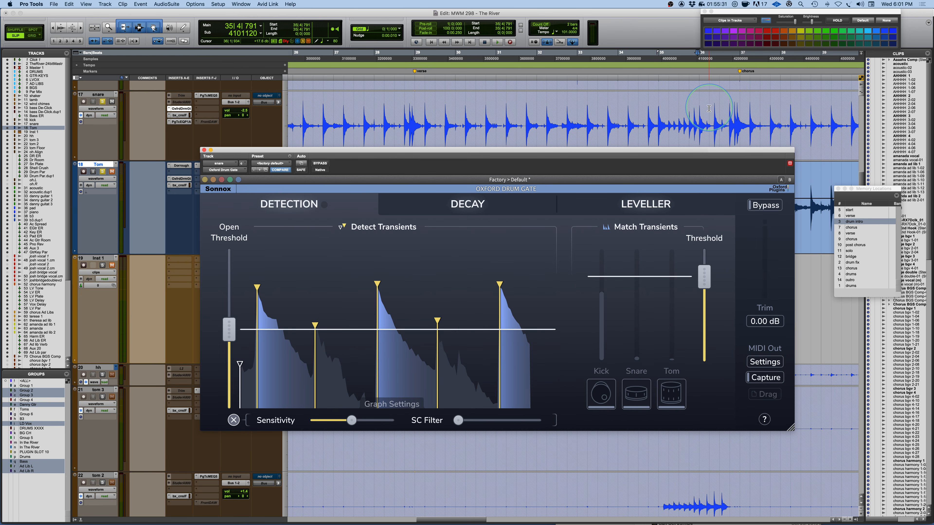
# - Close the transient settings, select the unwanted snare-track hit from 36|1|633 to 36|2|405, and play it with Remove Matched armed
pyautogui.scroll(2, 709, 108)
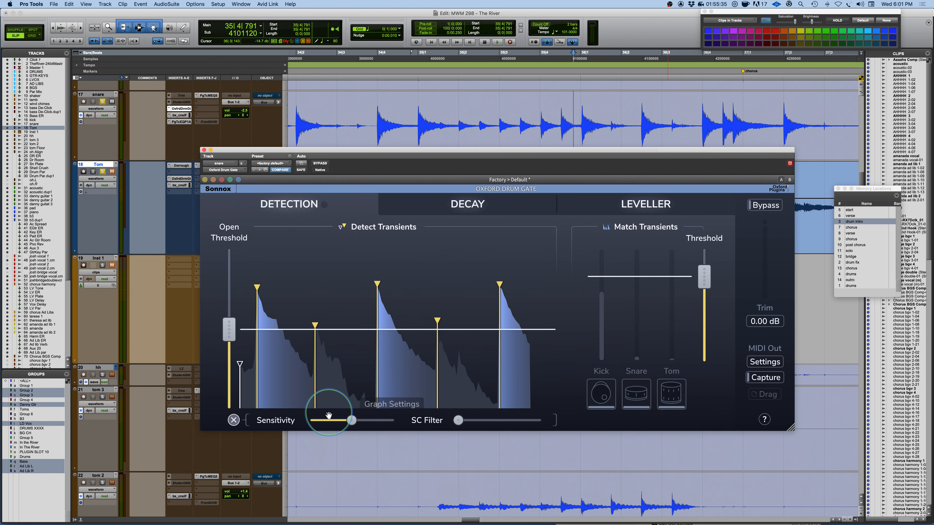
pyautogui.click(228, 423)
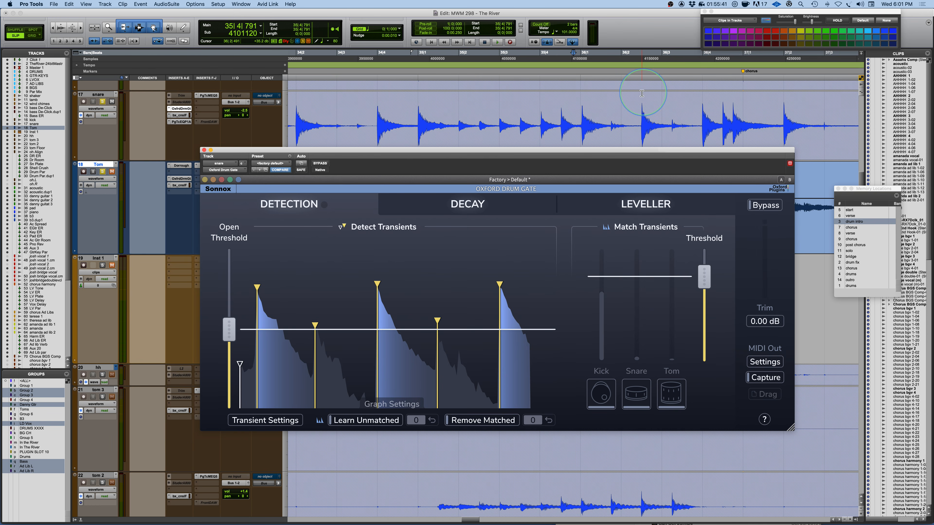
pyautogui.moveTo(608, 113); pyautogui.dragTo(638, 110)
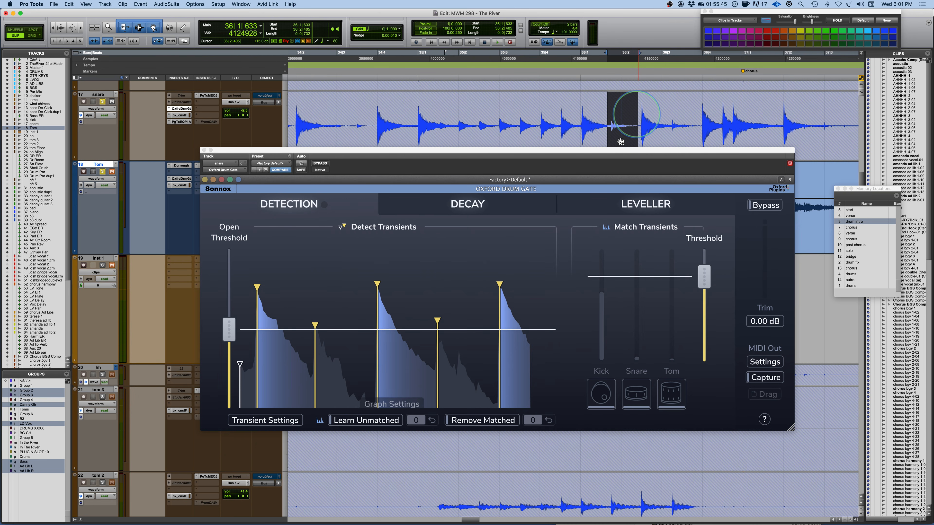
pyautogui.click(480, 422)
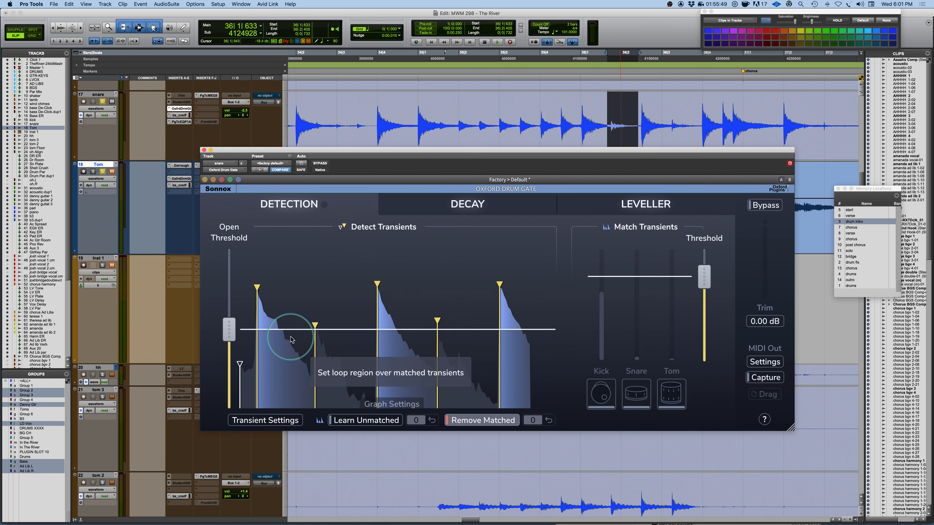
pyautogui.press('space')
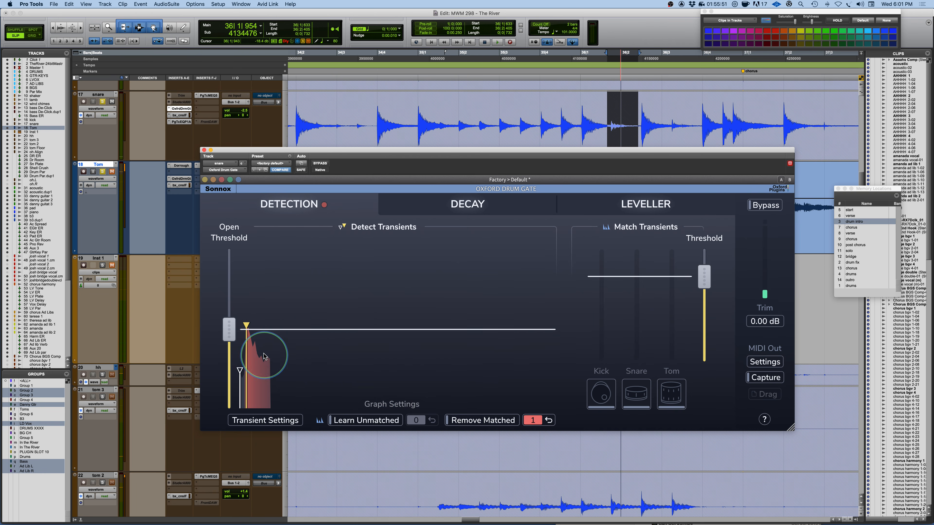
pyautogui.press('space')
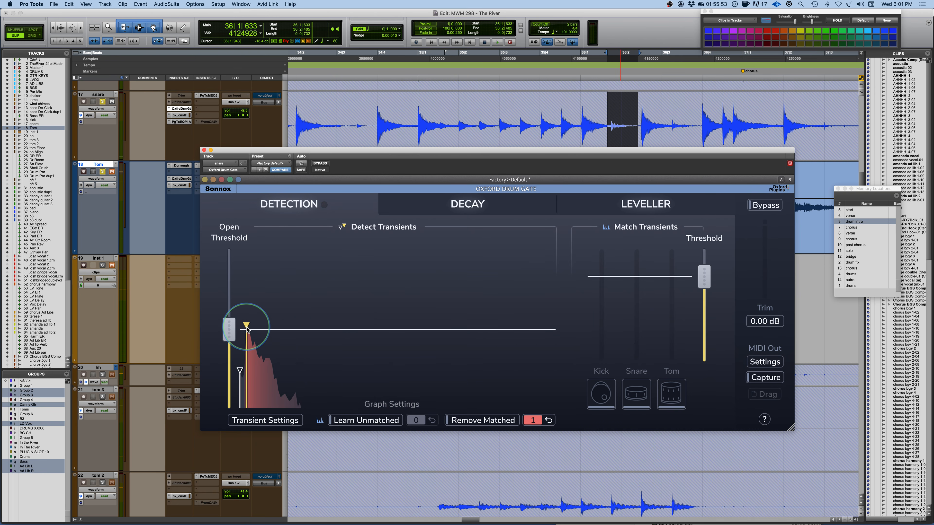
# - Select the unwanted hit after beat 3 of bar 36, from 36|3|169, and teach it to the gate with Remove Matched
pyautogui.moveTo(668, 103); pyautogui.dragTo(700, 104)
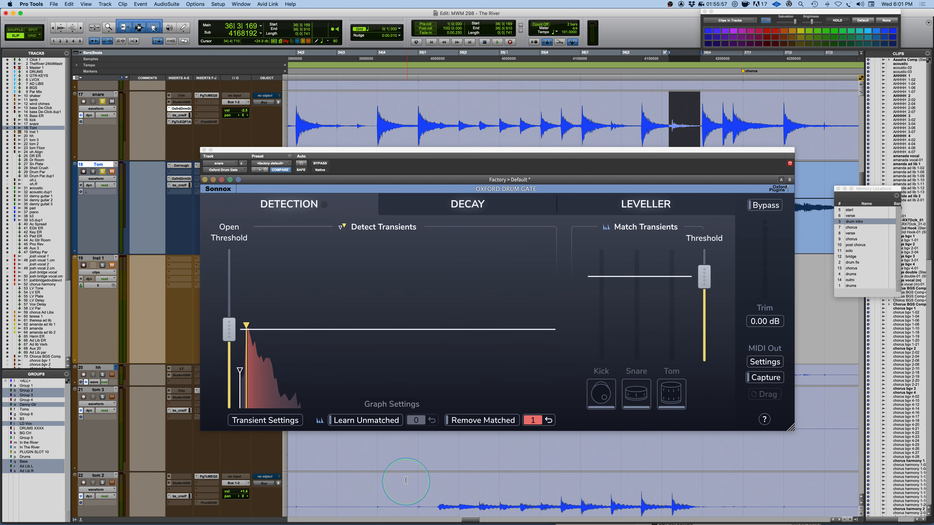
pyautogui.click(485, 420)
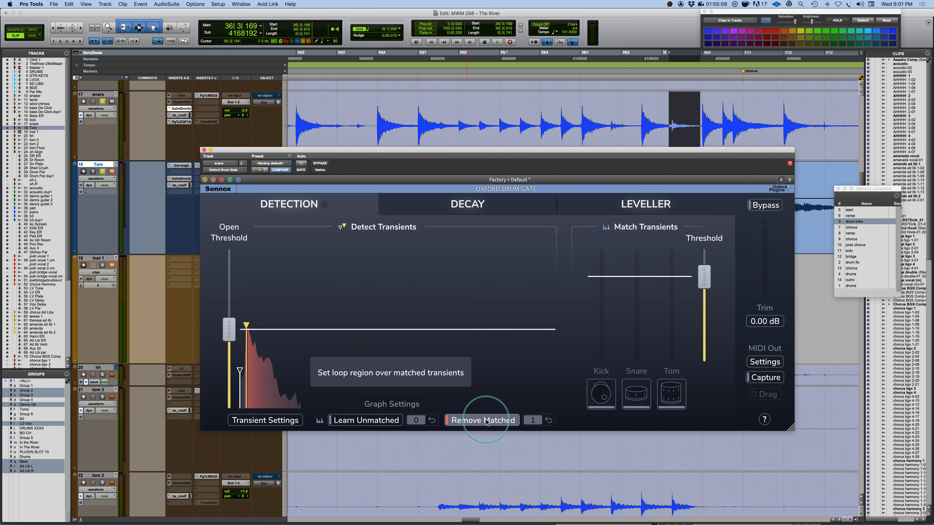
pyautogui.click(486, 421)
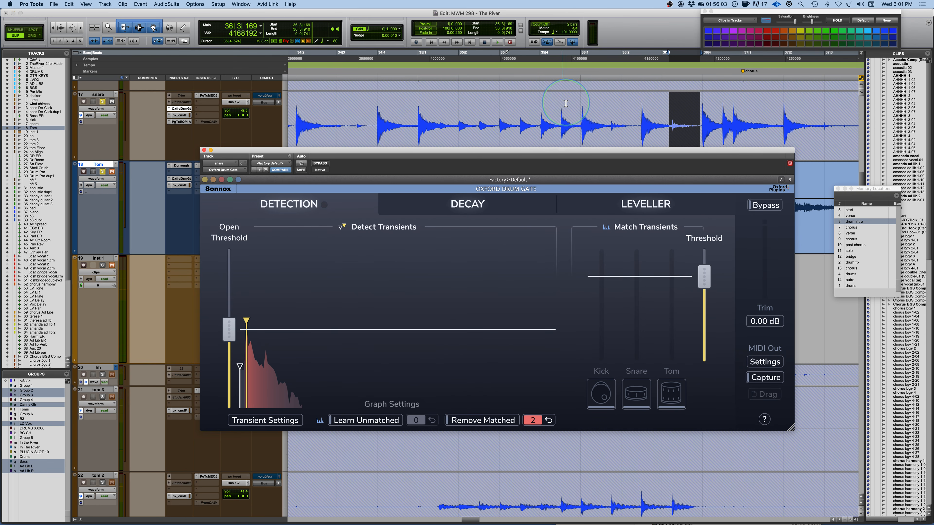
# - Play the end of the fill from 35|4|283 to check how the gate treats the two removed hits
pyautogui.click(552, 100)
pyautogui.press('space')
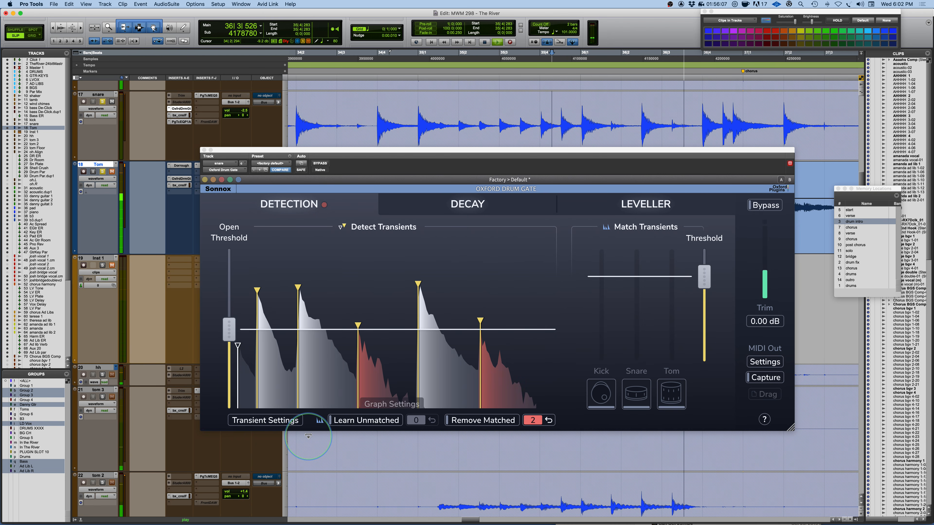
pyautogui.press('space')
pyautogui.press('space')
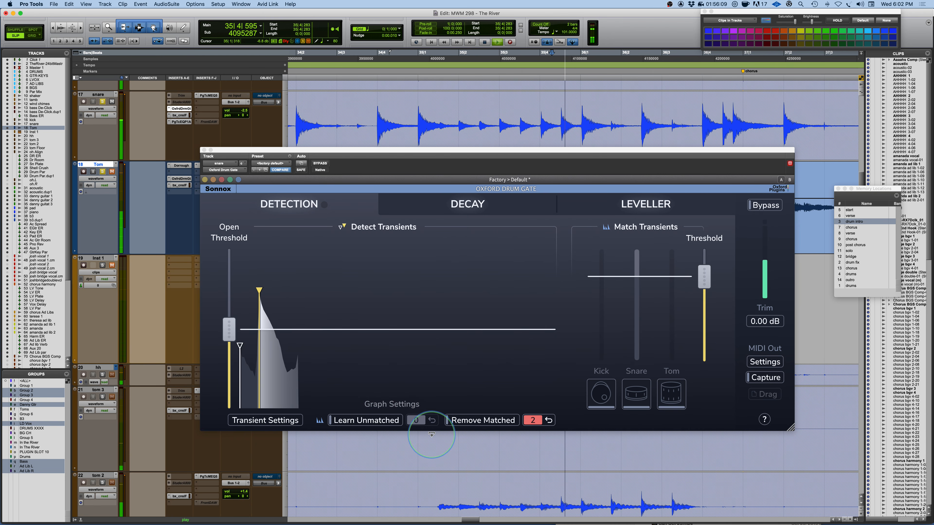
pyautogui.press('space')
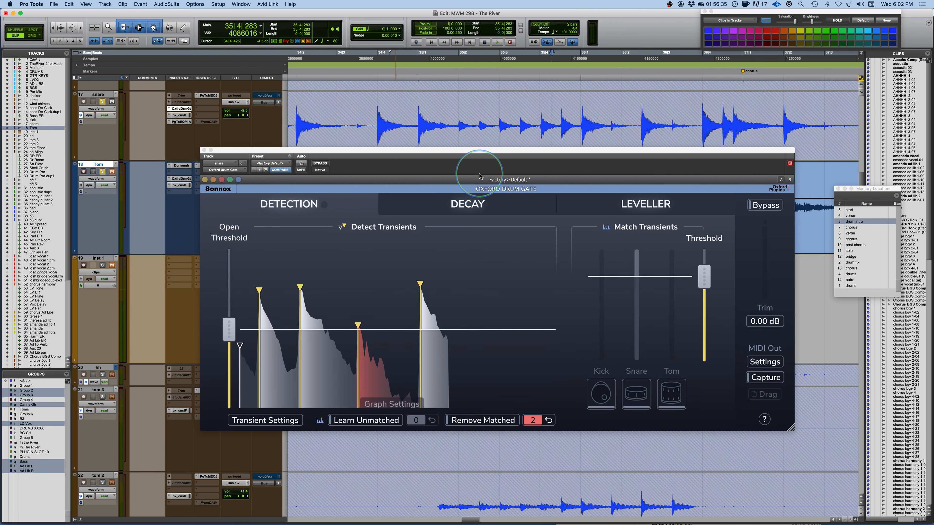
# - Play the chorus snare part from 40|1|691 and bypass the gate during playback to compare the ungated sound
pyautogui.press('super+bracketleft')
pyautogui.press('super+bracketleft')
pyautogui.press('super+bracketleft')
pyautogui.press('super+bracketleft')
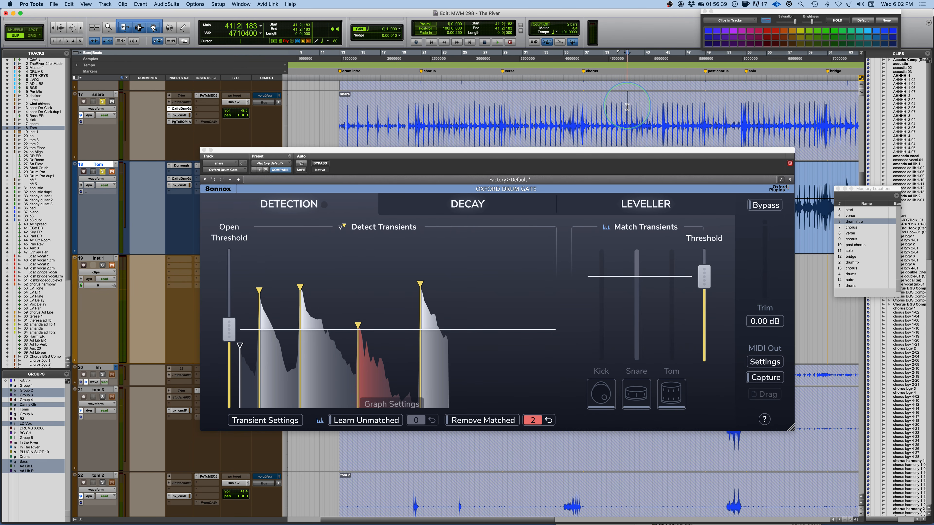
pyautogui.press('super+bracketright')
pyautogui.press('super+bracketright')
pyautogui.press('super+bracketright')
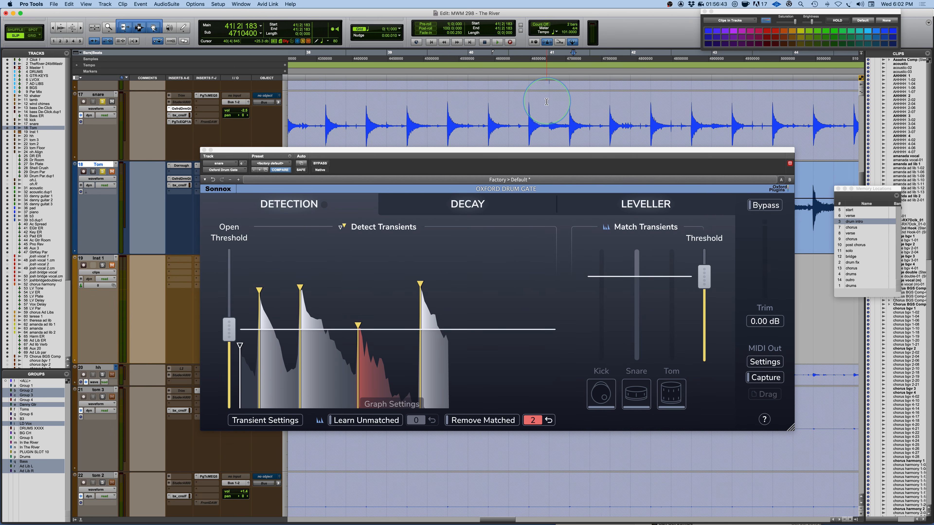
pyautogui.press('space')
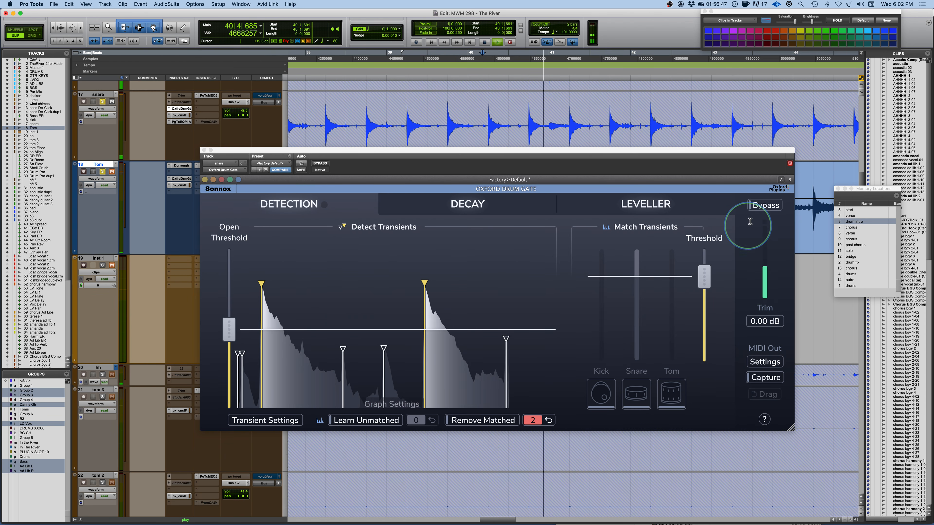
pyautogui.click(766, 206)
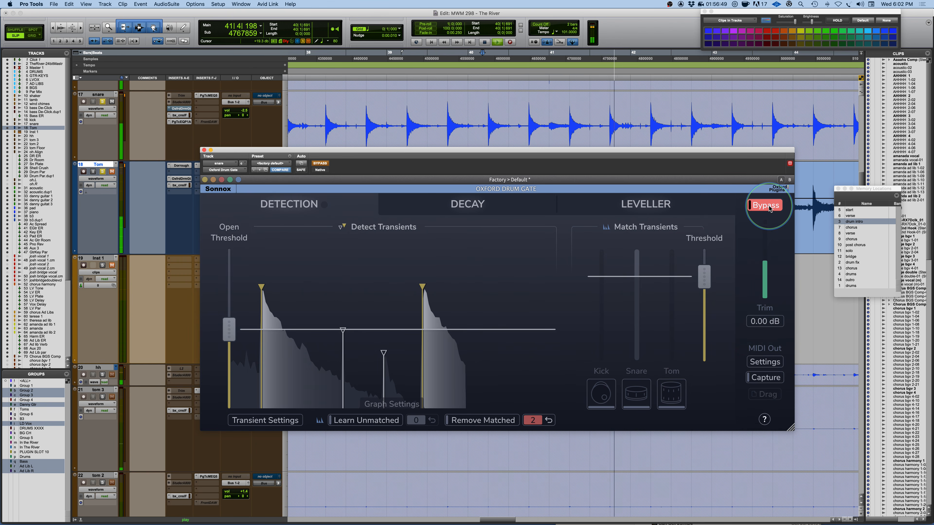
pyautogui.press('space')
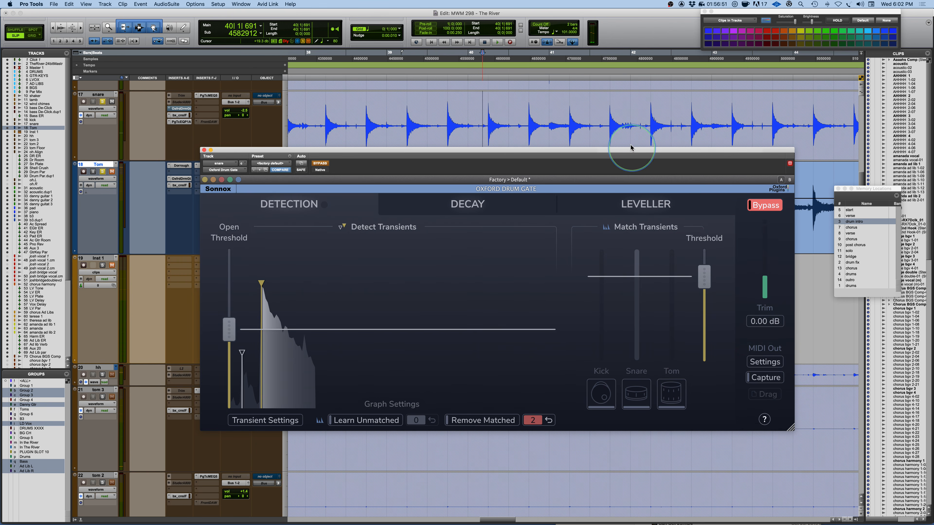
# - Play the snare track from 41|3|844 with the gate bypassed to hear the soft hits between the main beats
pyautogui.click(608, 104)
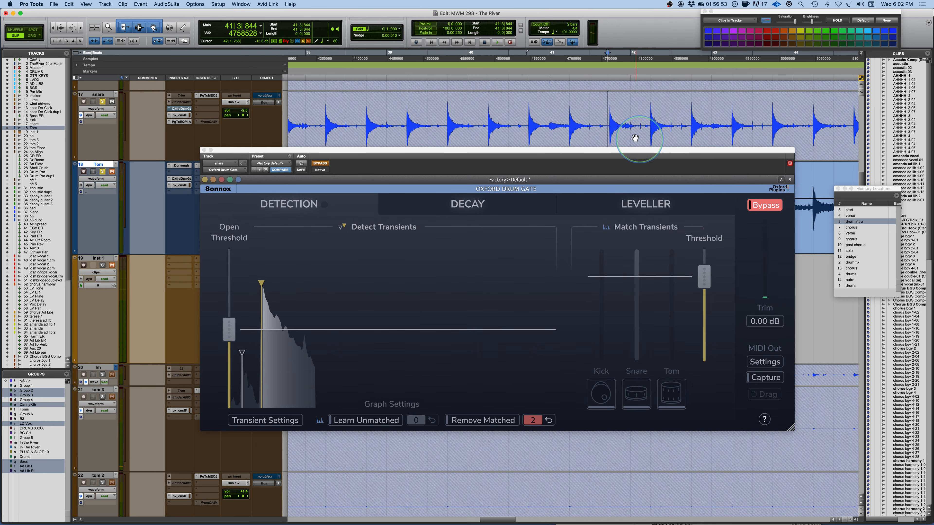
pyautogui.press('space')
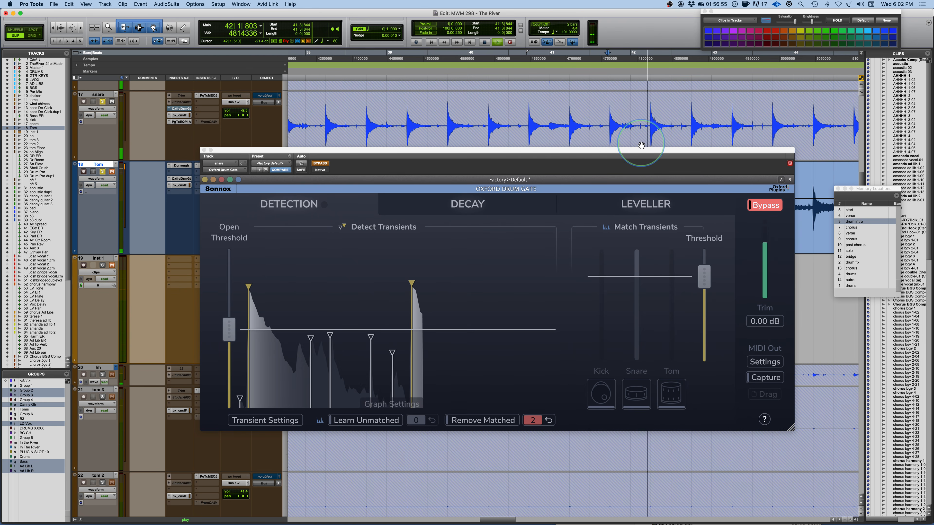
pyautogui.click(311, 353)
pyautogui.press('space')
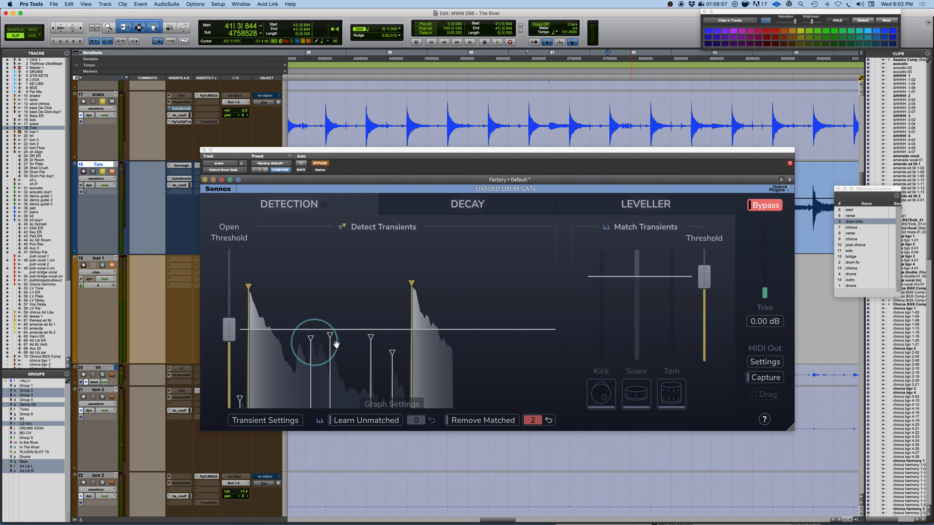
# - Select the snare hit and following ghost notes from 41|3|758 to 42|1|872 and play the selection with the gate bypassed
pyautogui.moveTo(606, 108); pyautogui.dragTo(648, 108)
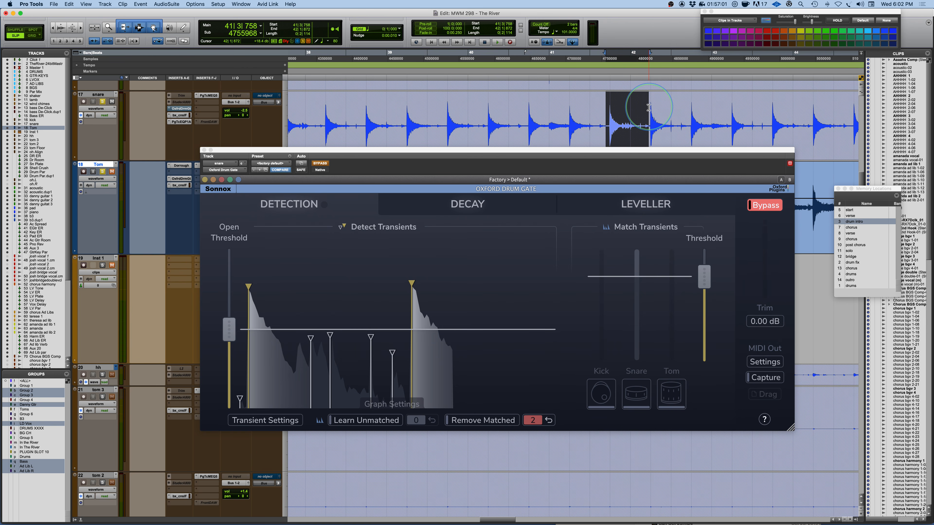
pyautogui.press('space')
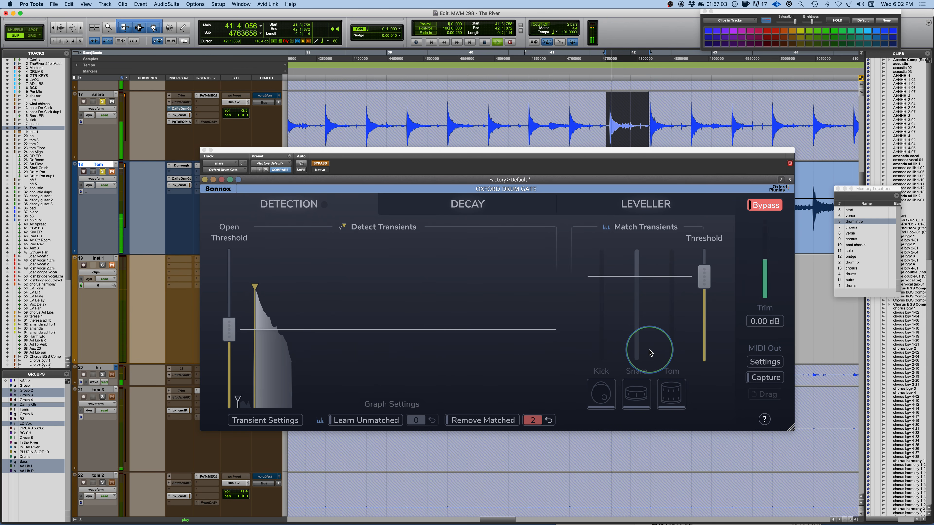
pyautogui.press('space')
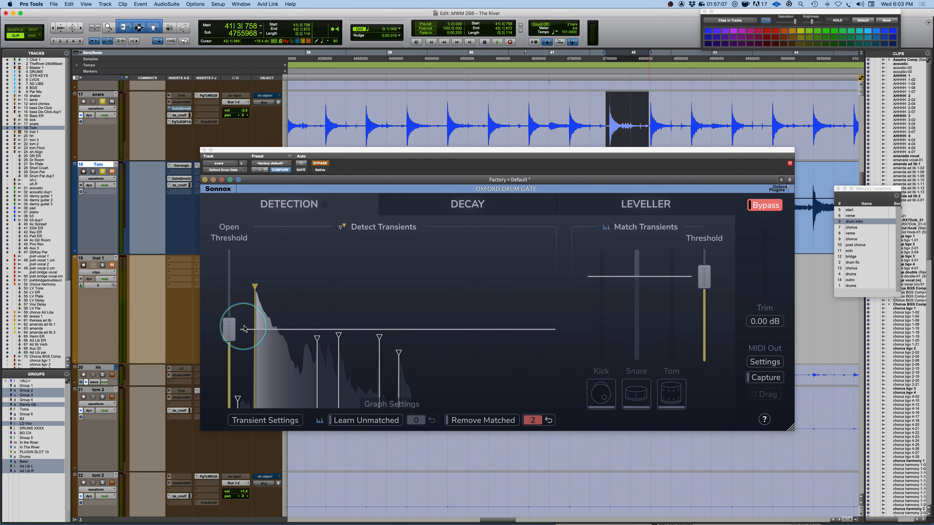
pyautogui.moveTo(236, 346)
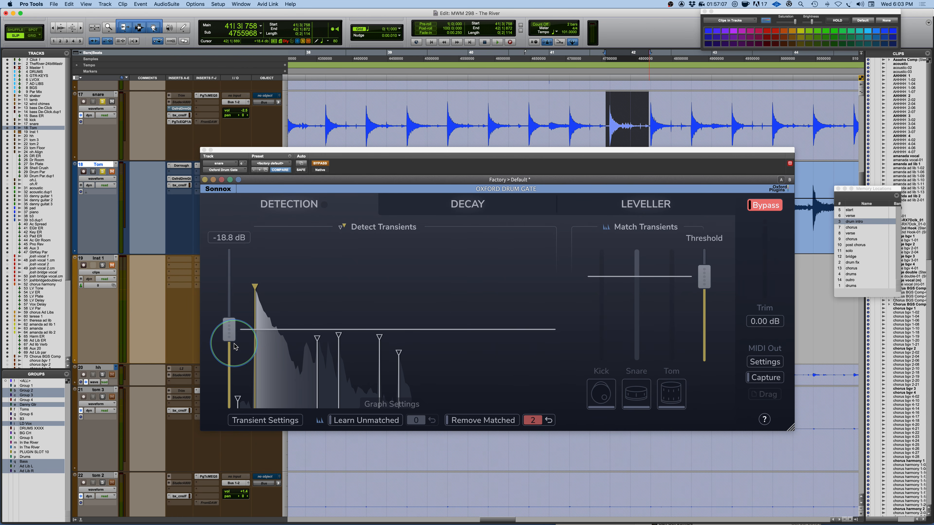
# - Enable Snare in Match Transients, turn off the gate's Bypass, and play the selected hits
pyautogui.click(630, 393)
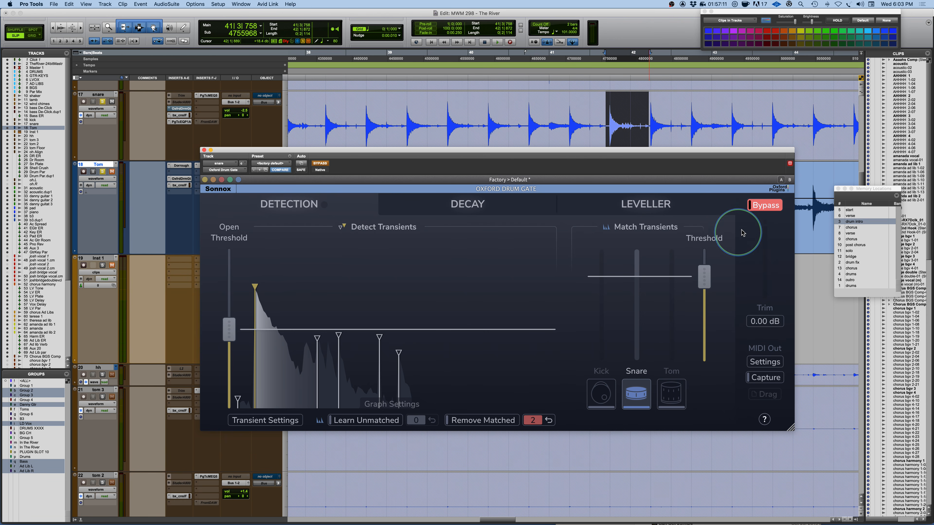
pyautogui.click(764, 205)
pyautogui.press('space')
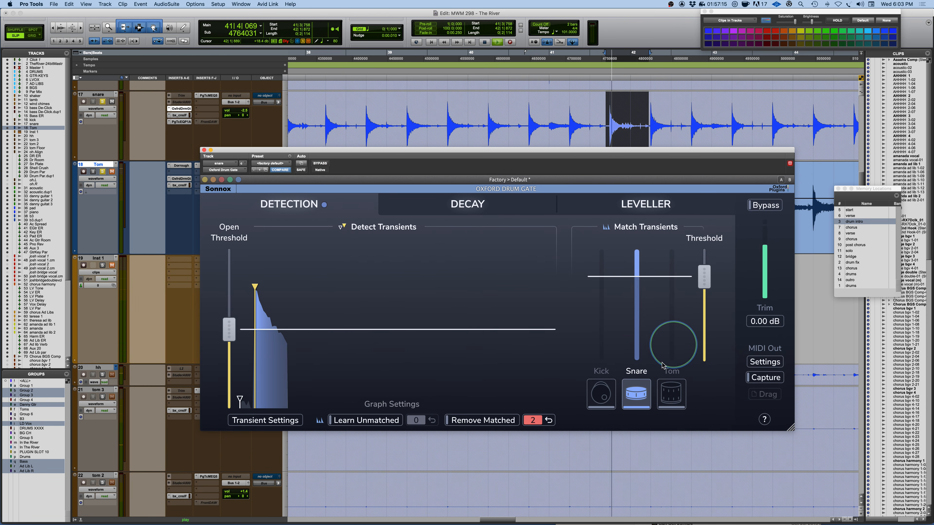
pyautogui.press('space')
# - Lower the Match Transients Threshold to about a quarter of its range
pyautogui.moveTo(706, 274)
pyautogui.moveTo(706, 275); pyautogui.dragTo(704, 334)
pyautogui.moveTo(707, 320)
pyautogui.moveTo(226, 331); pyautogui.dragTo(226, 331)
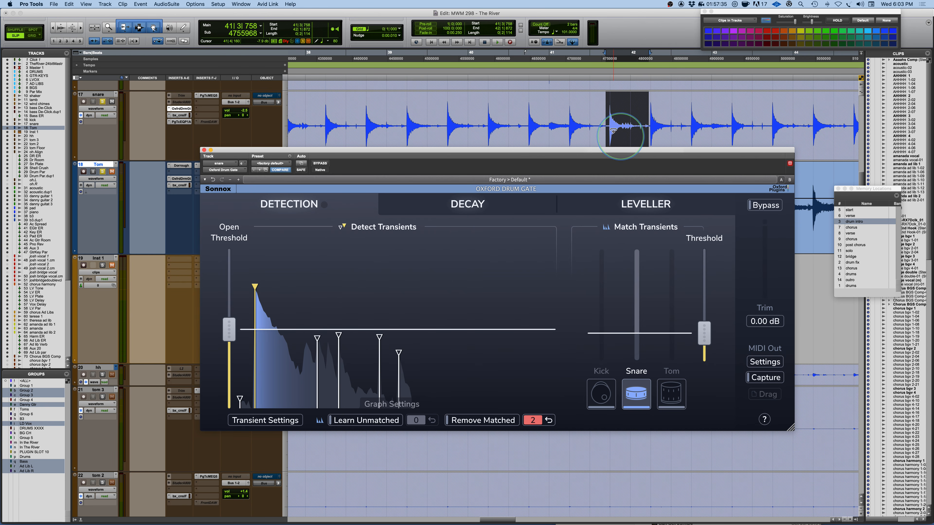
# - Select the ghost notes from 41|4|487 on the snare track and try Learn Unmatched on the selection
pyautogui.moveTo(620, 109); pyautogui.dragTo(636, 110)
pyautogui.click(364, 421)
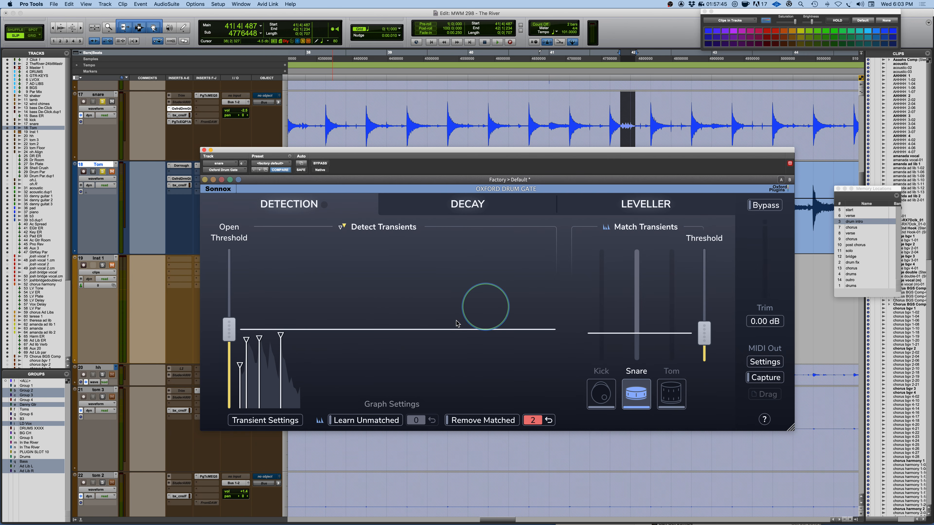
pyautogui.click(362, 422)
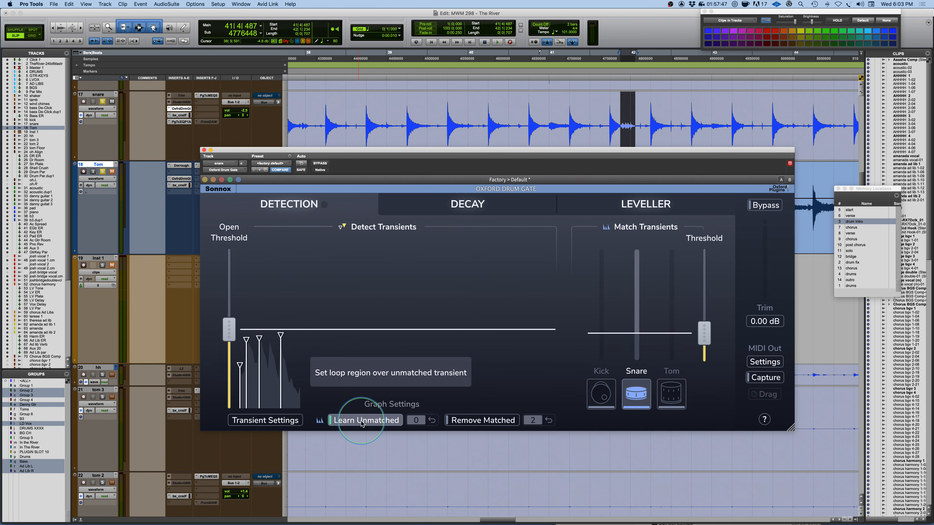
pyautogui.click(361, 422)
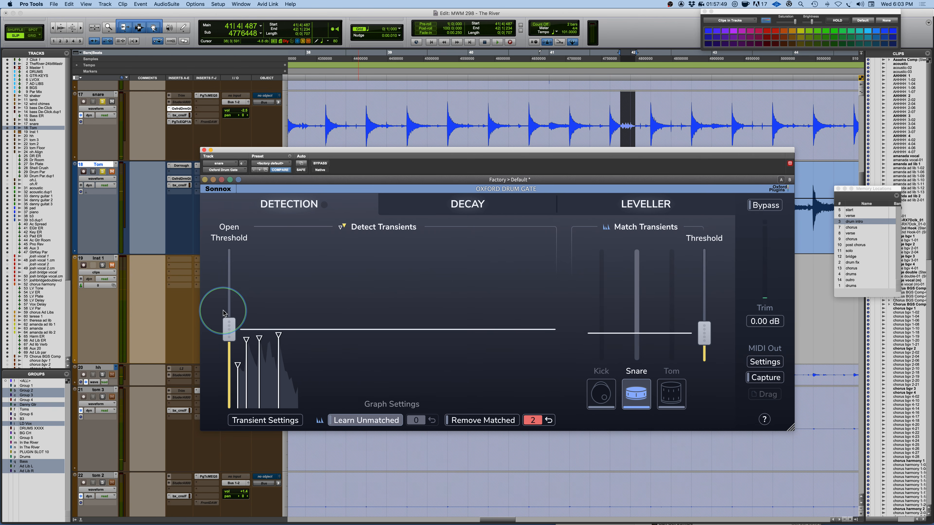
# - Lower the gate's Open Threshold to -24.5 dB and teach it the selected ghost notes with Learn Unmatched
pyautogui.moveTo(223, 334)
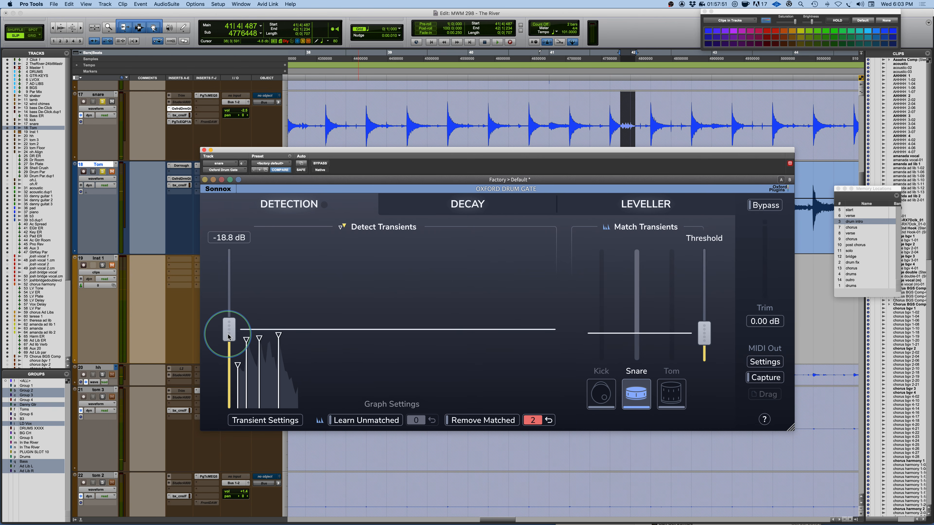
pyautogui.moveTo(228, 337); pyautogui.dragTo(231, 351)
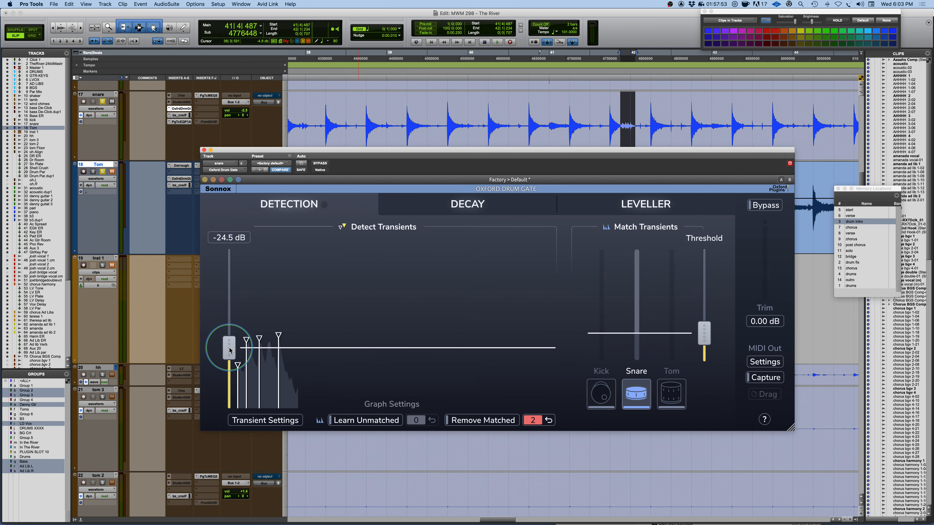
pyautogui.click(381, 421)
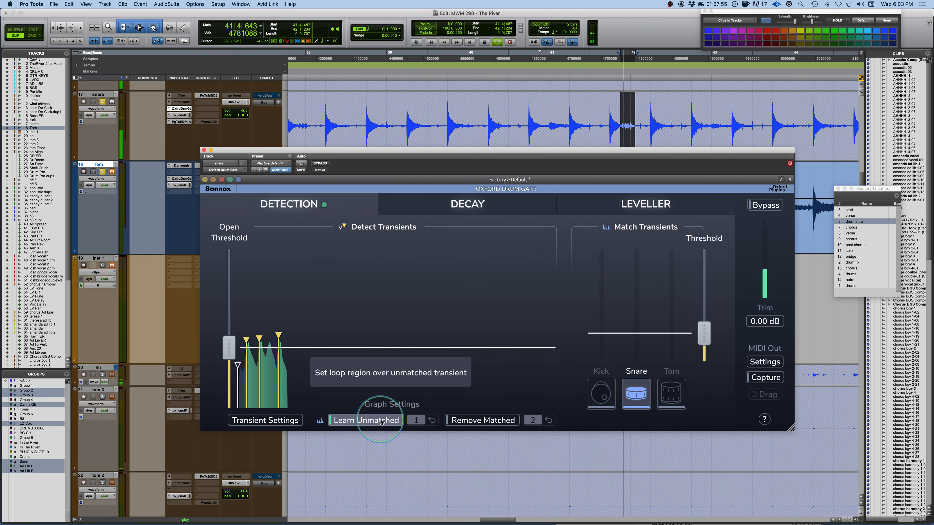
pyautogui.press('space')
pyautogui.click(381, 421)
# - Raise the Open Threshold back above the ghost-note peaks and play the snare track from 41|3|654
pyautogui.moveTo(227, 346)
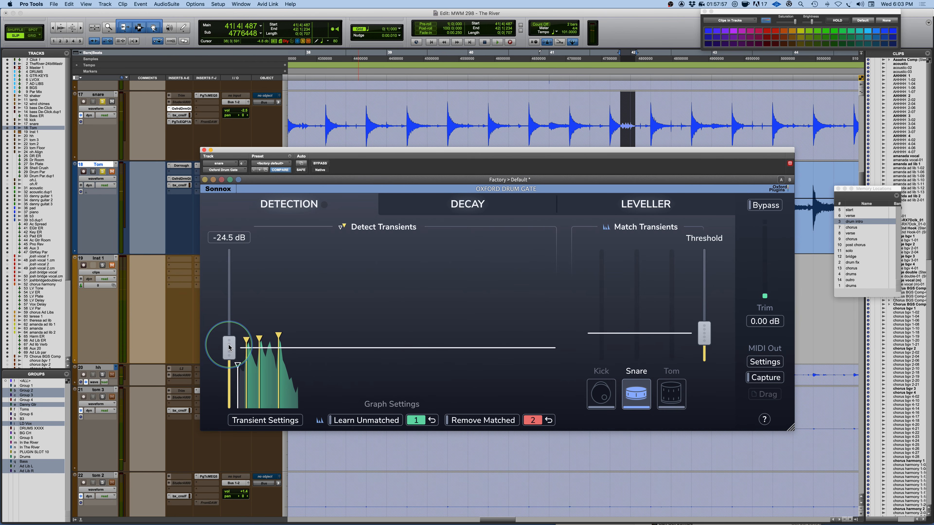
pyautogui.moveTo(229, 348); pyautogui.dragTo(229, 329)
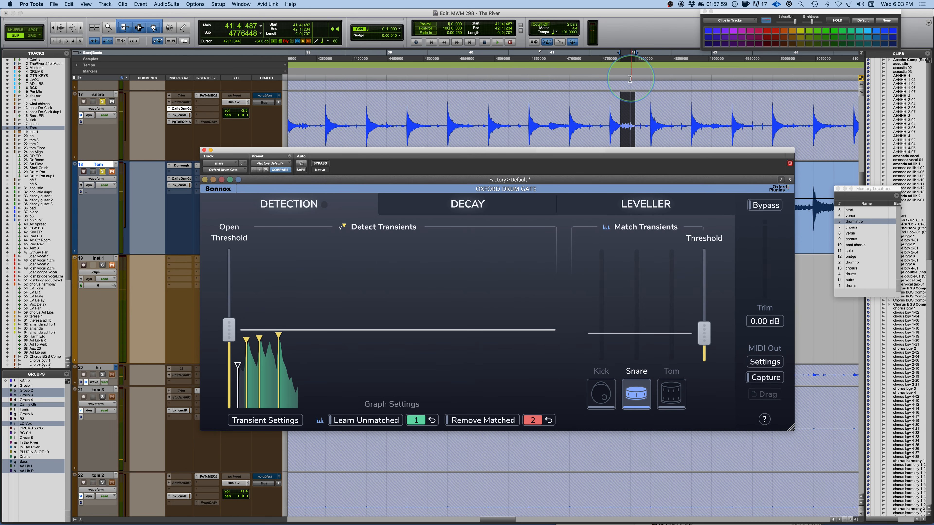
pyautogui.click(603, 102)
pyautogui.press('space')
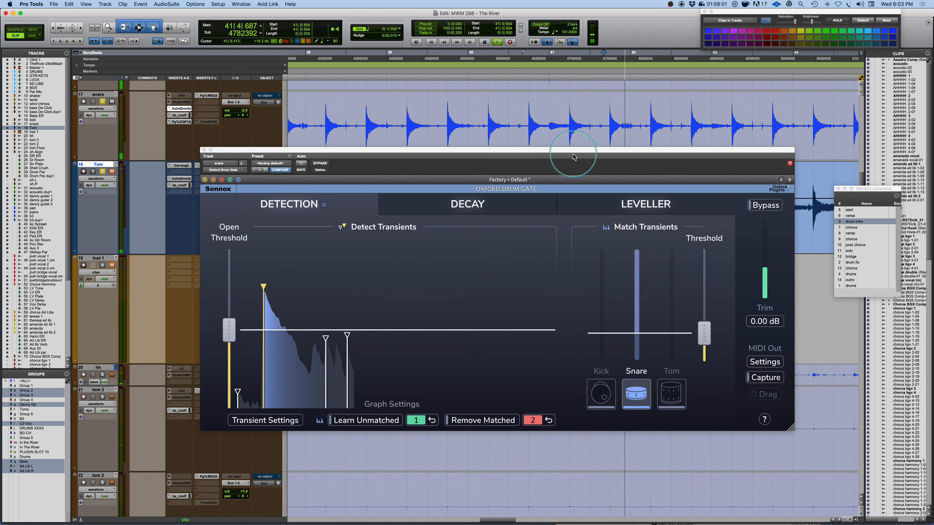
# - Lower the Open Threshold just below the ghost-note peaks and play the snare track from 41|3|775
pyautogui.moveTo(228, 330); pyautogui.dragTo(228, 346)
pyautogui.click(710, 79)
pyautogui.click(606, 101)
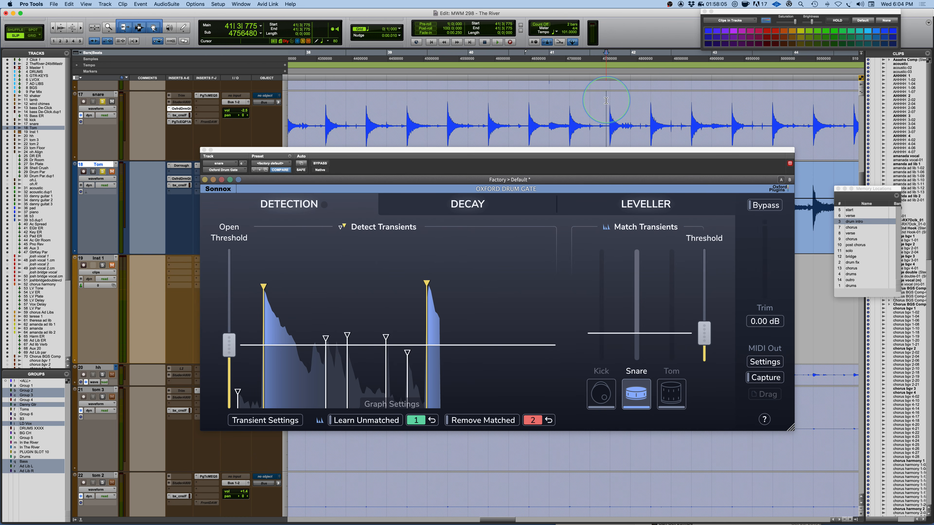
pyautogui.press('space')
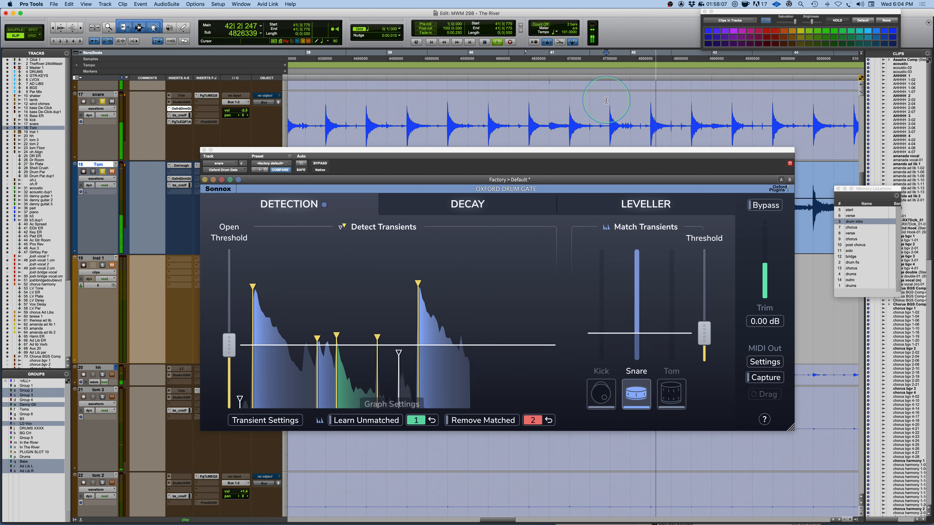
pyautogui.click(462, 491)
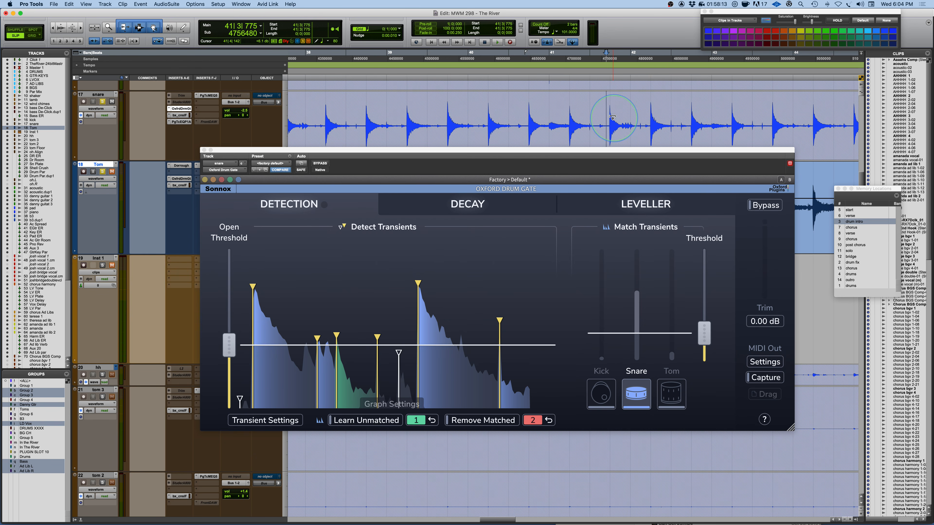
# - Select the ghost notes from 41|4|504 and run Learn Unmatched on them again while playing the selection
pyautogui.moveTo(622, 110); pyautogui.dragTo(635, 108)
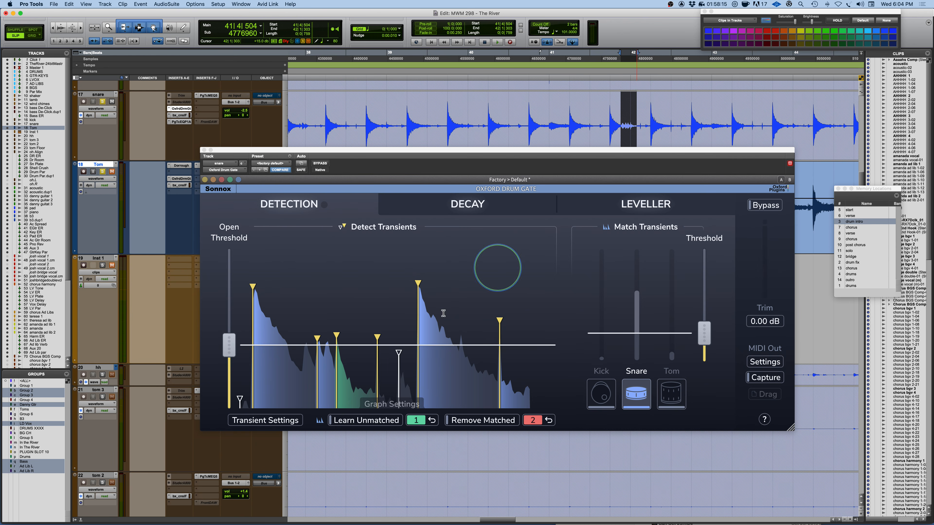
pyautogui.click(374, 425)
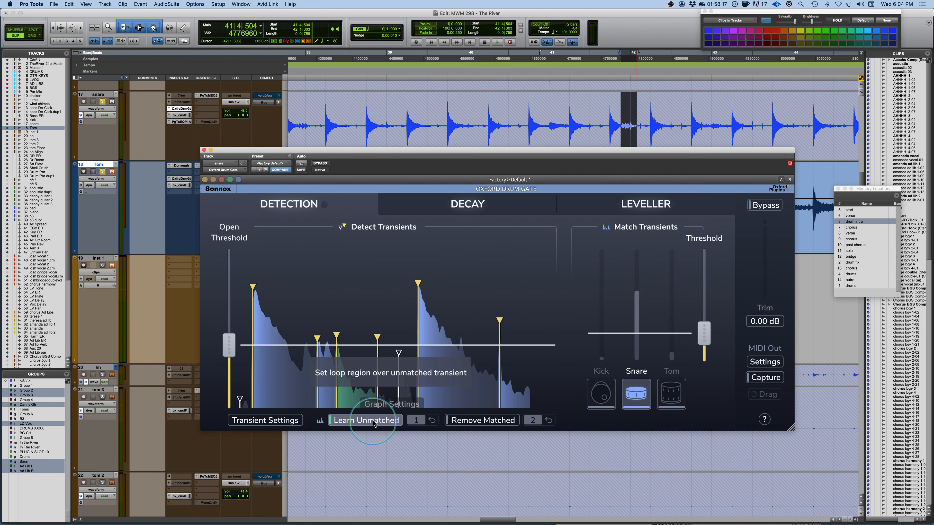
pyautogui.press('space')
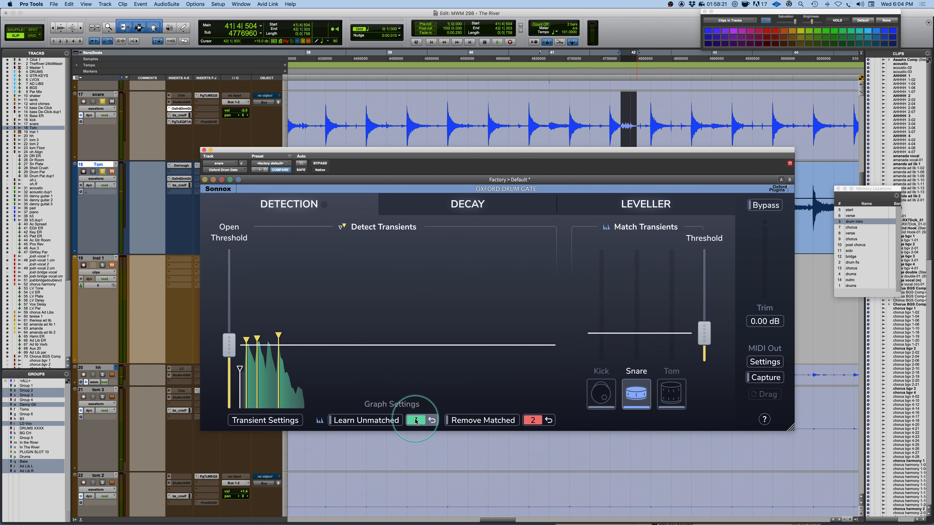
pyautogui.click(271, 345)
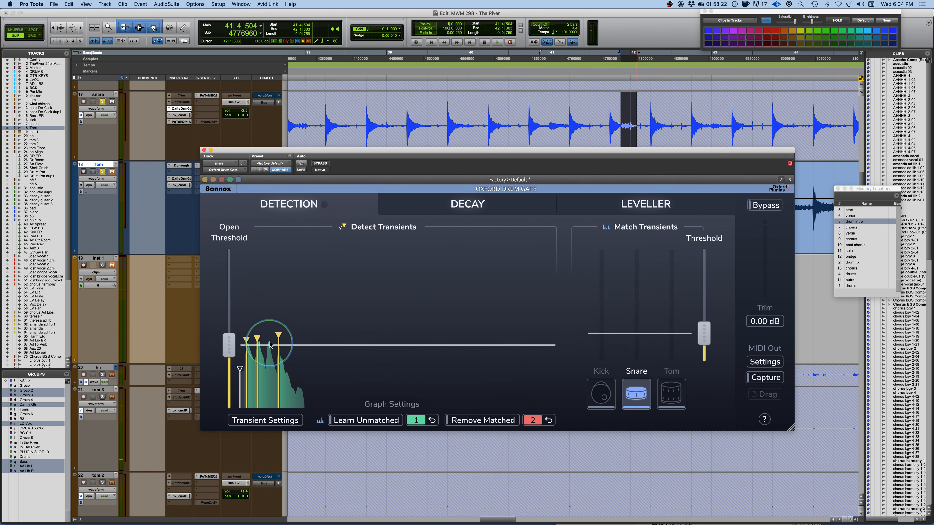
# - Play the snare track from 41|3|654 to check how the gate handles the ghost notes
pyautogui.click(603, 104)
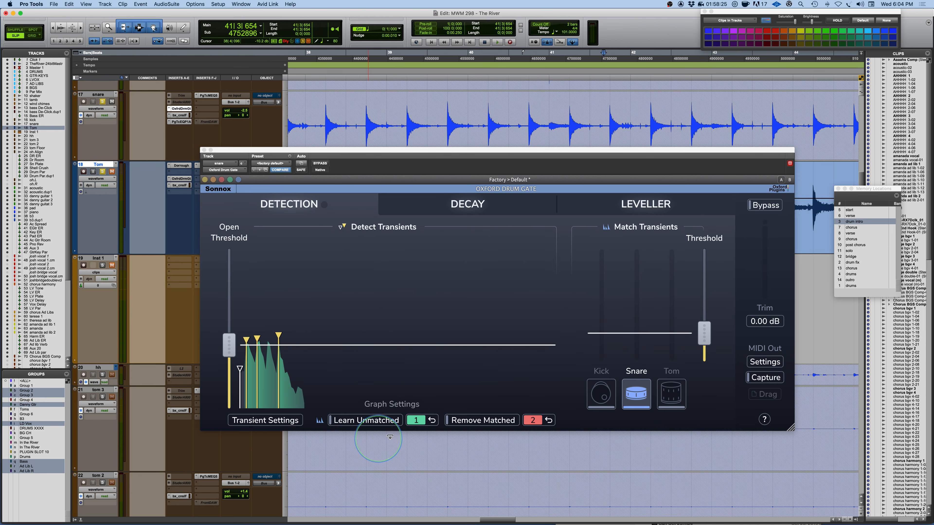
pyautogui.press('space')
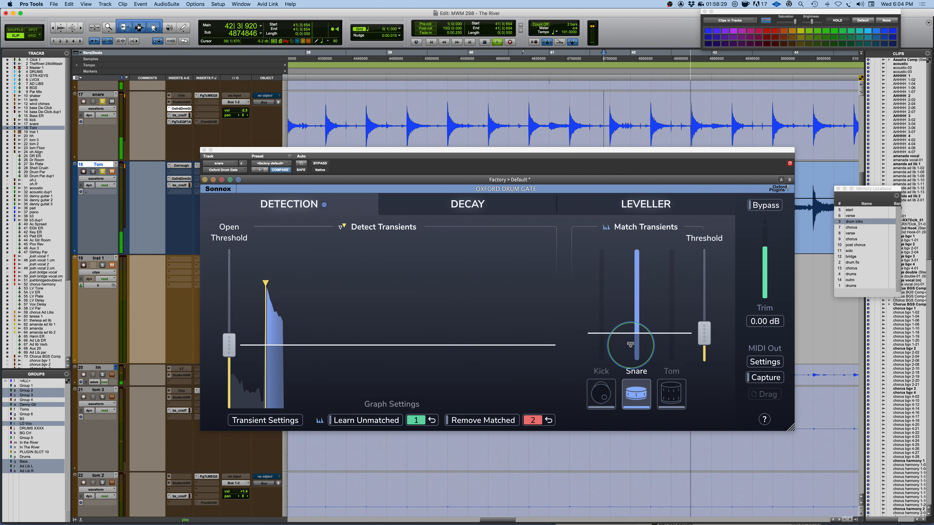
pyautogui.press('space')
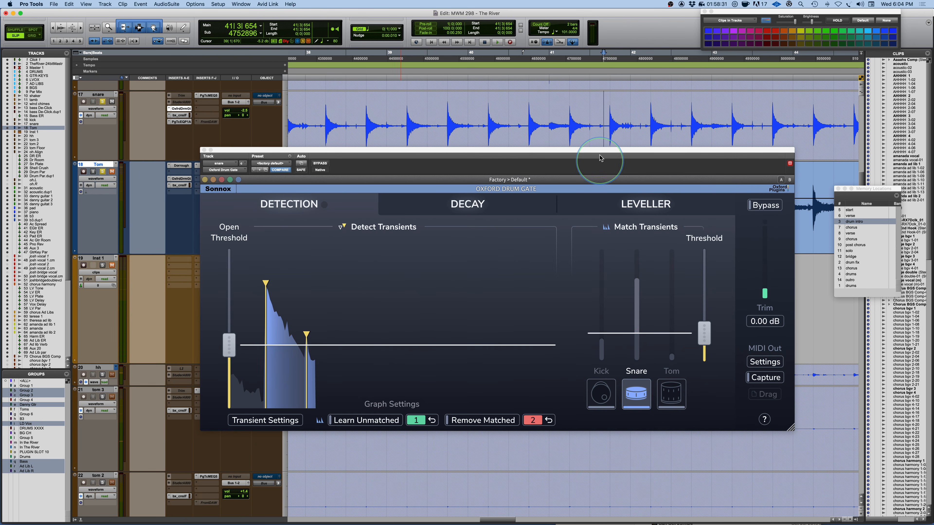
# - Set the Sensitivity in the transient settings to 66.9% and play the ghost notes selected from 41|4|453
pyautogui.moveTo(620, 109); pyautogui.dragTo(640, 111)
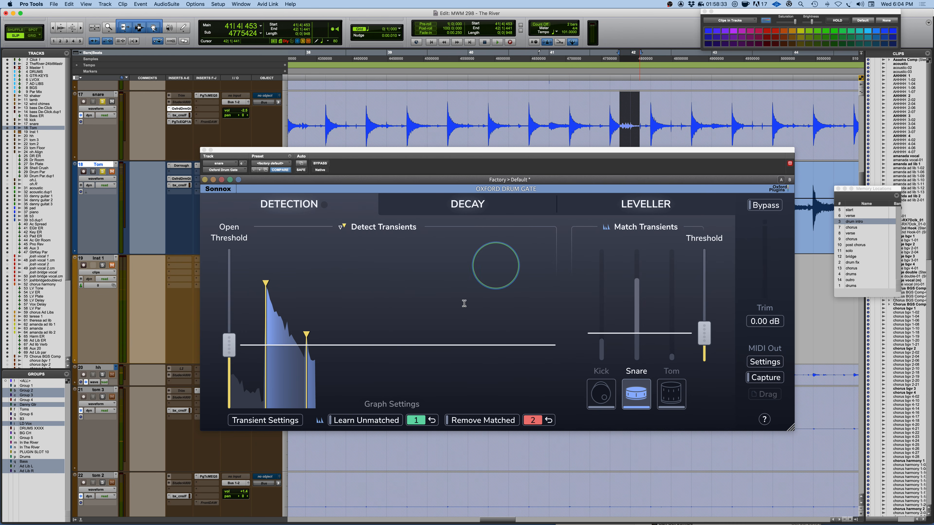
pyautogui.click(269, 423)
pyautogui.click(269, 424)
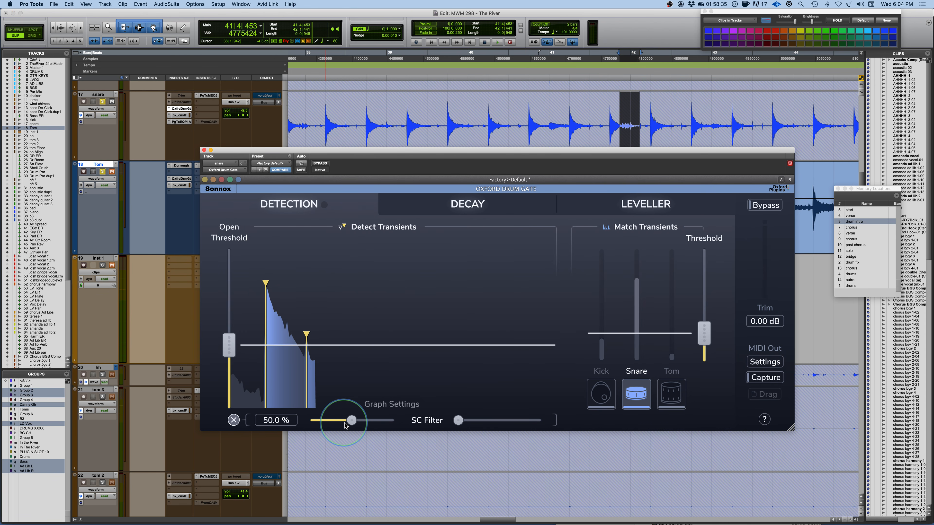
pyautogui.moveTo(353, 425); pyautogui.dragTo(367, 426)
pyautogui.press('space')
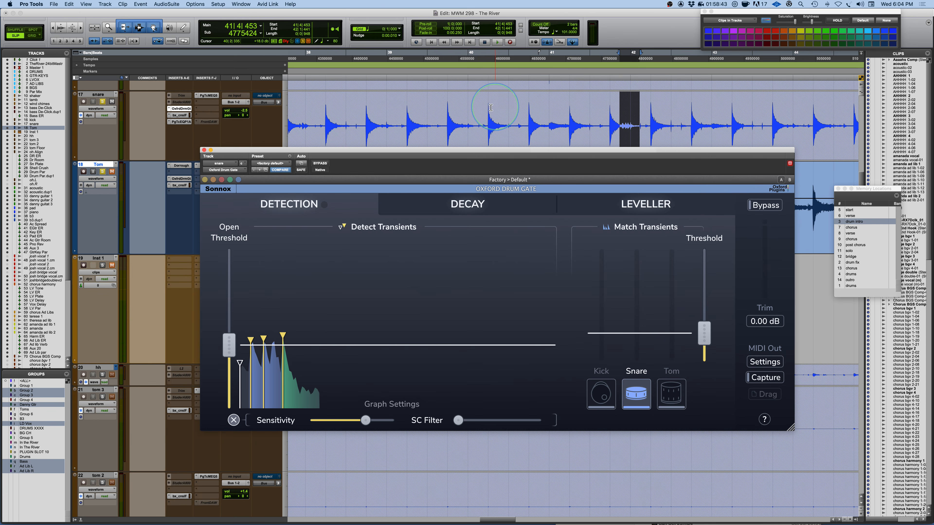
# - Play the snare track from 40|1|588 to check the gate with the new Sensitivity
pyautogui.click(480, 107)
pyautogui.press('space')
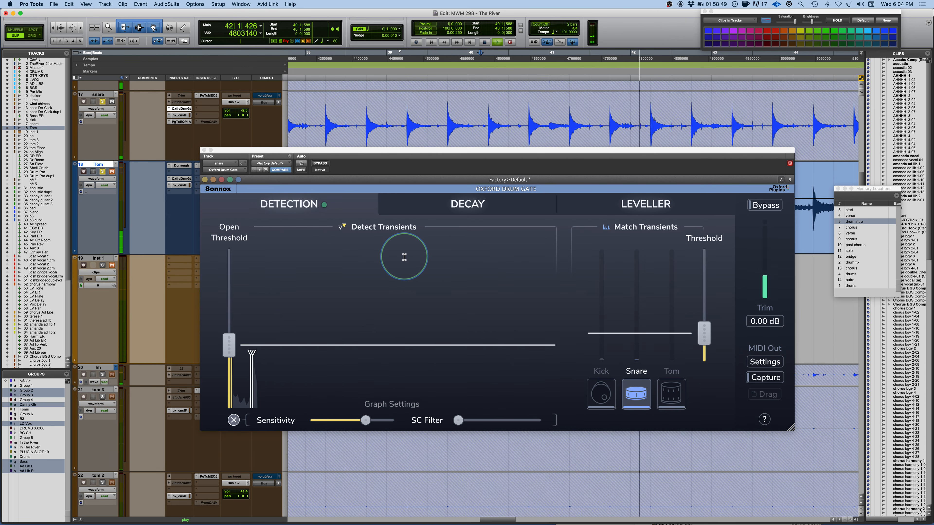
pyautogui.press('space')
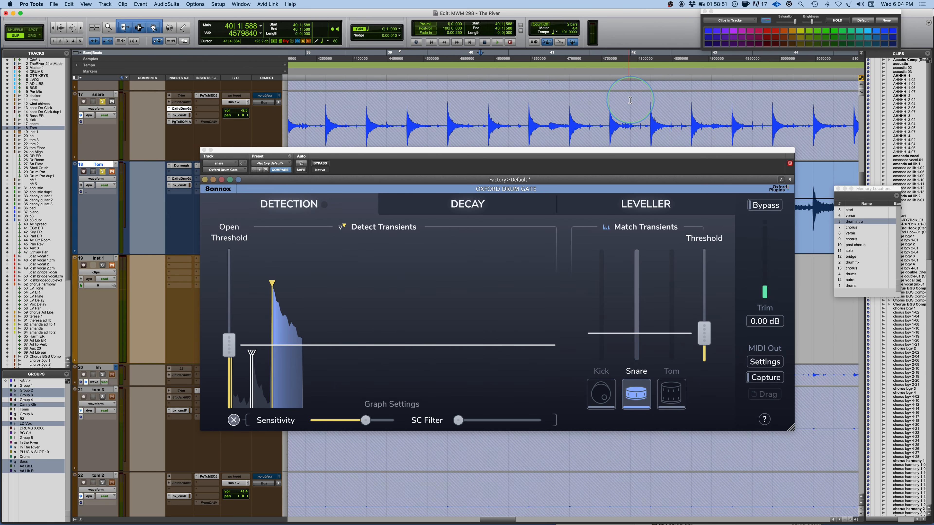
# - Raise the Match Transients Threshold to 37.7% and close the transient settings
pyautogui.moveTo(703, 339)
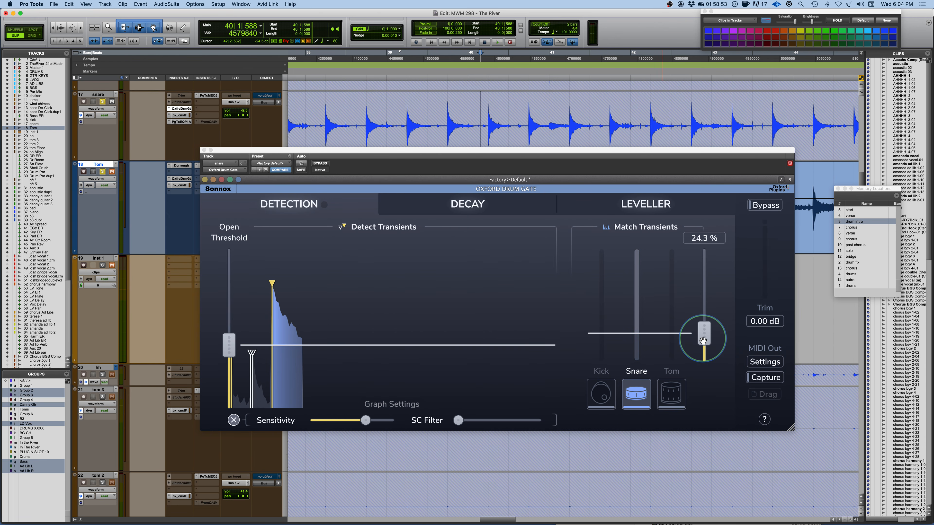
pyautogui.moveTo(703, 340); pyautogui.dragTo(706, 323)
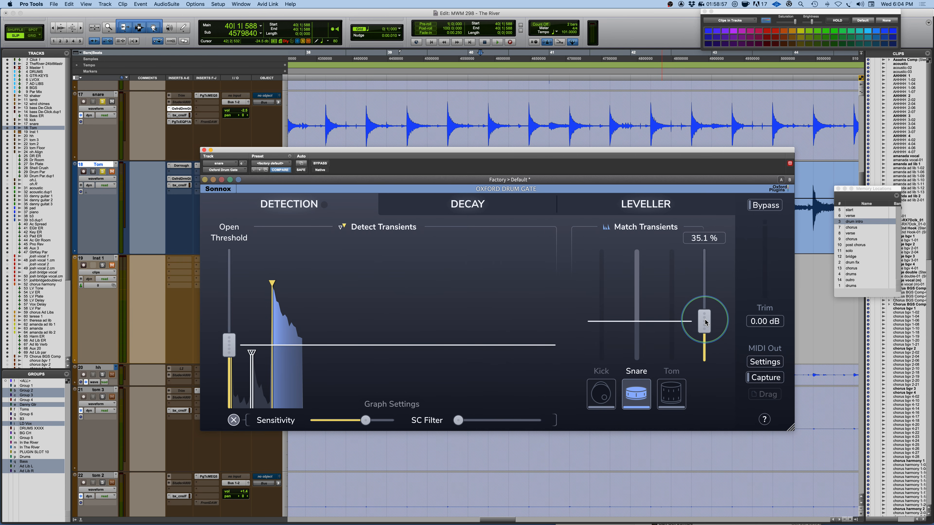
pyautogui.moveTo(258, 420)
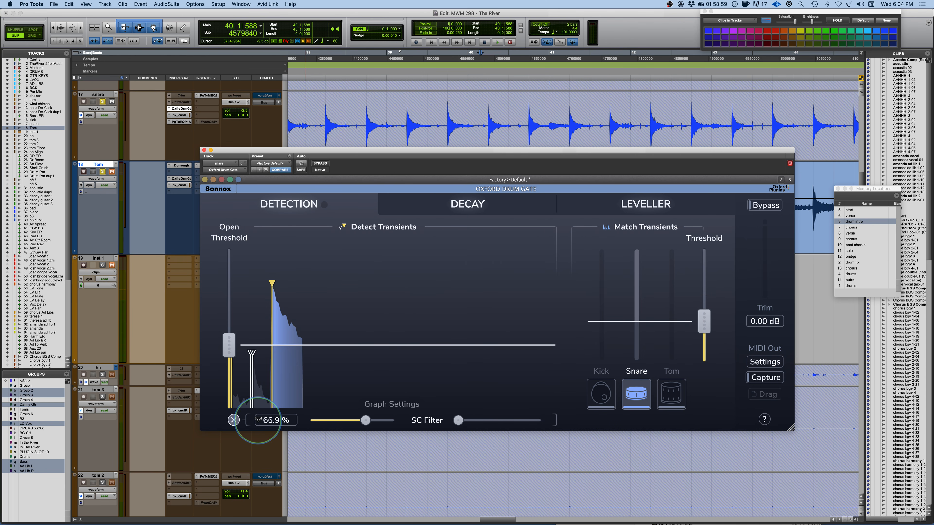
pyautogui.moveTo(700, 316)
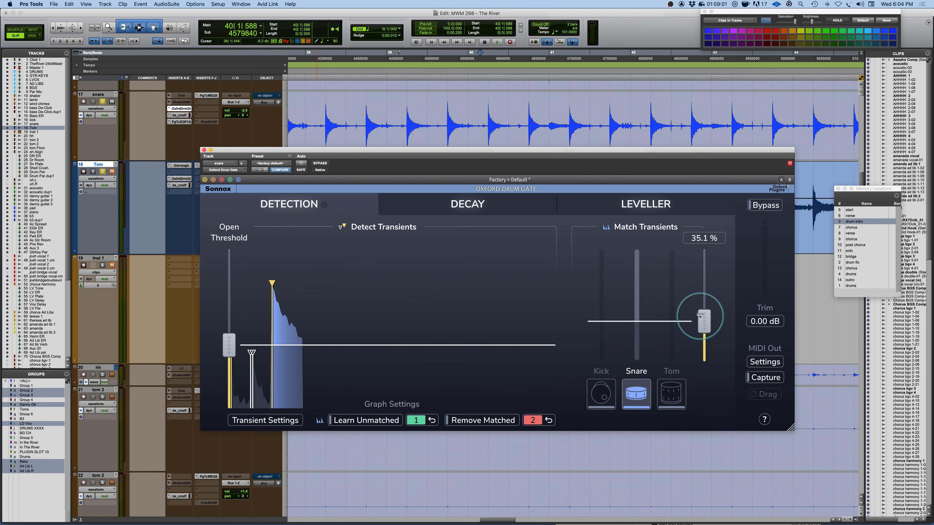
pyautogui.moveTo(700, 322); pyautogui.dragTo(699, 320)
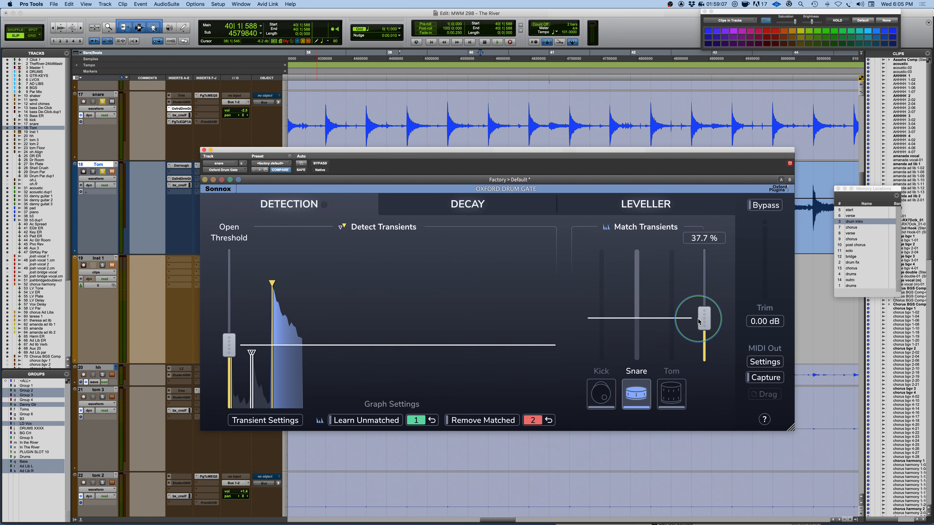
# - Play the snare track from 41|3|758 while raising the Open Threshold in stages to slightly above -18.5 dB
pyautogui.click(605, 109)
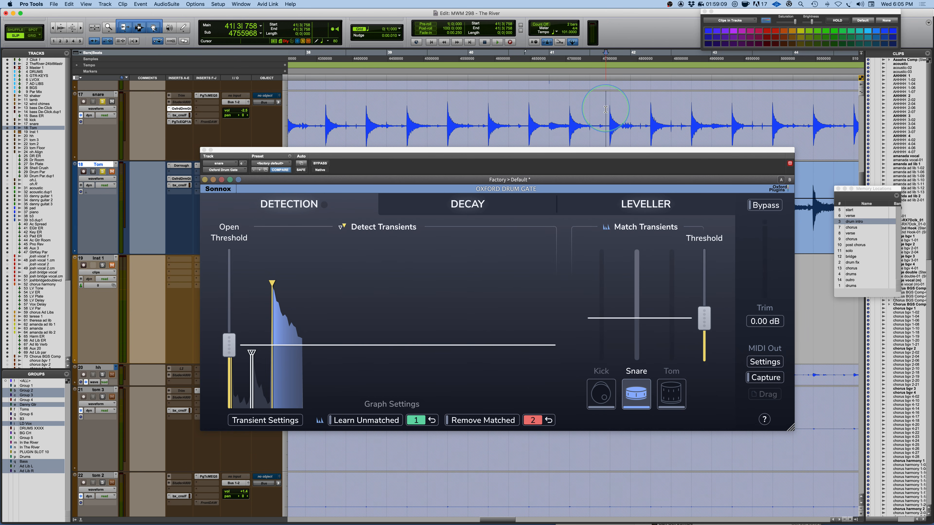
pyautogui.press('space')
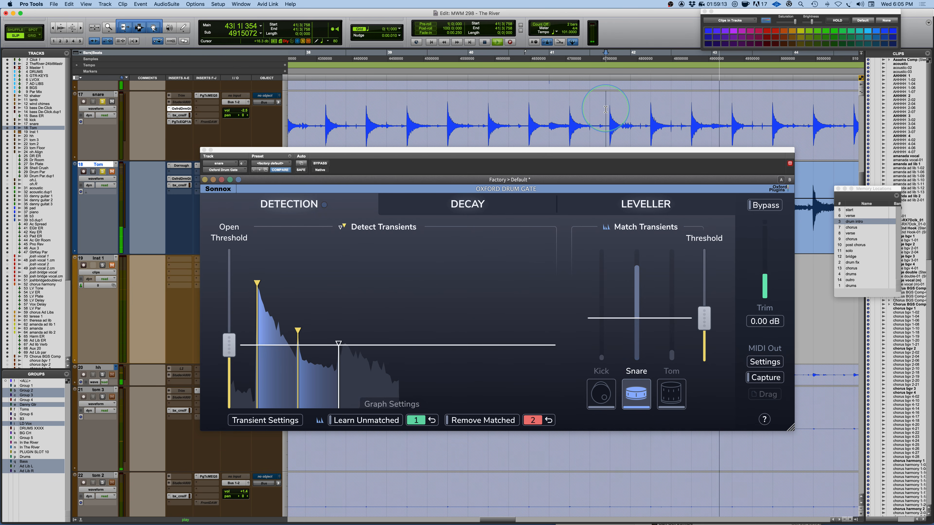
pyautogui.moveTo(231, 347); pyautogui.dragTo(229, 338)
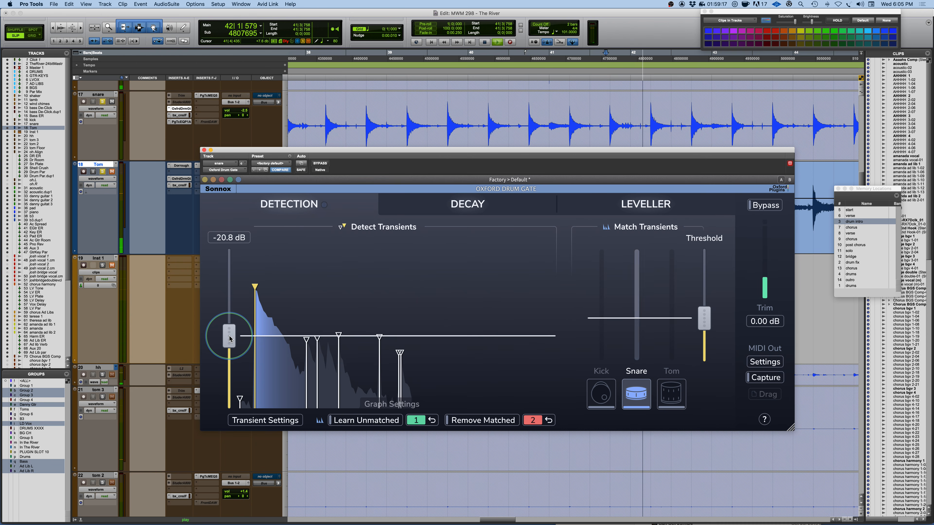
pyautogui.moveTo(229, 338); pyautogui.dragTo(230, 330)
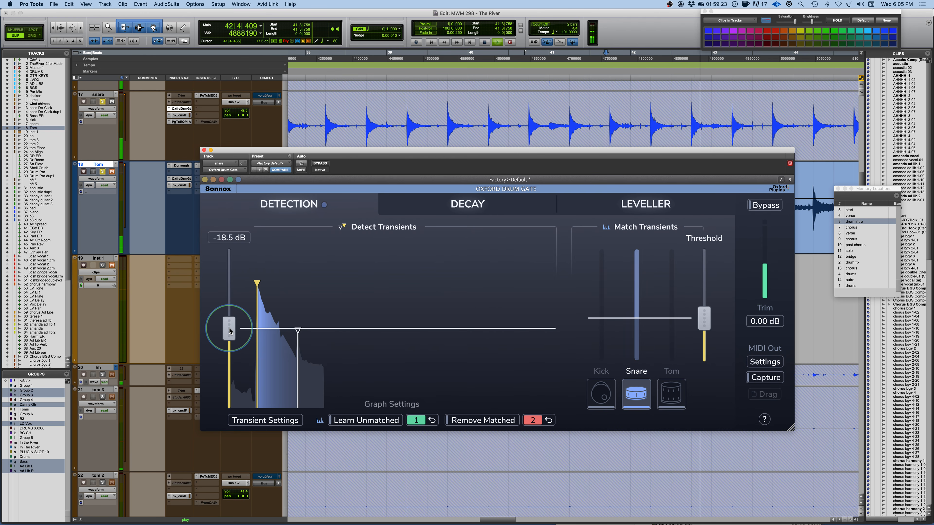
pyautogui.moveTo(229, 330); pyautogui.dragTo(230, 326)
pyautogui.press('space')
pyautogui.press('space')
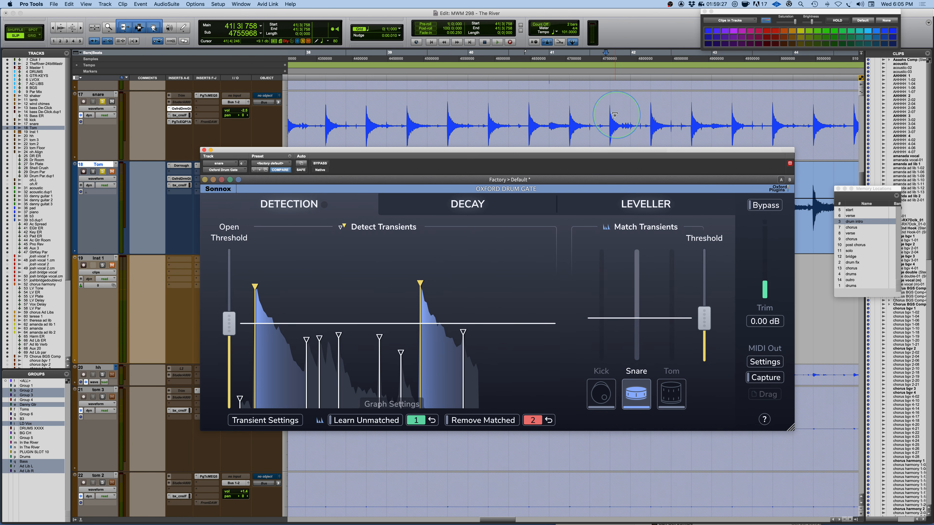
# - Try to learn the ghost notes selected from 41|4|470 on the snare track as unmatched transients
pyautogui.moveTo(620, 110); pyautogui.dragTo(639, 107)
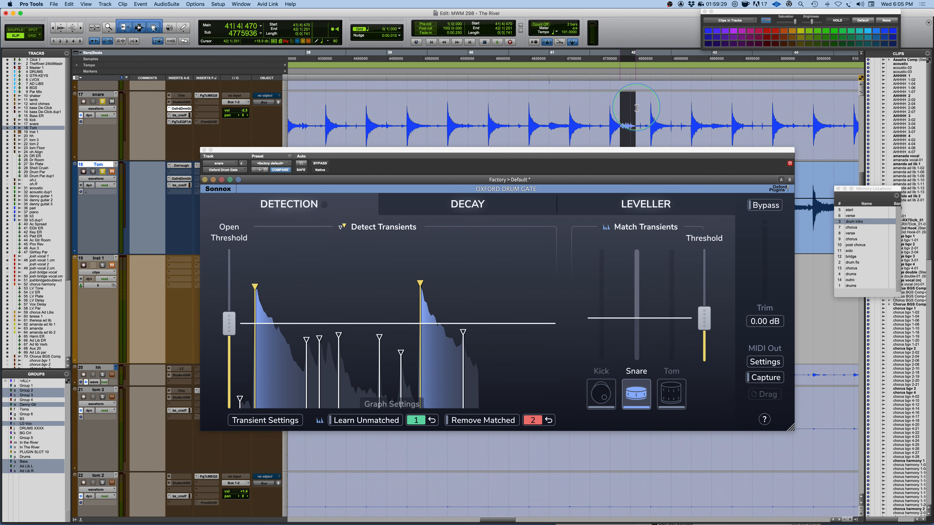
pyautogui.click(364, 423)
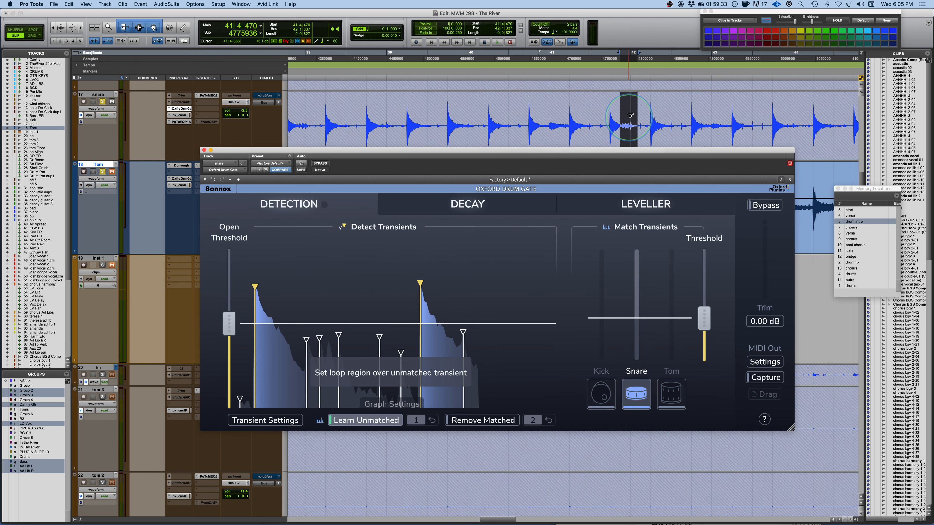
pyautogui.press('space')
pyautogui.click(352, 418)
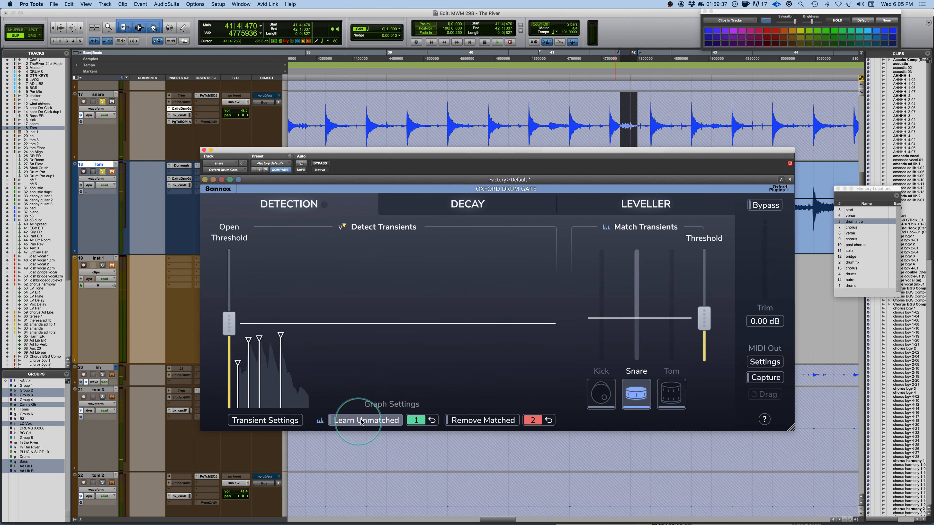
# - Undo the learned unmatched transient and set the Match Transients Threshold to about the middle of its range
pyautogui.click(431, 421)
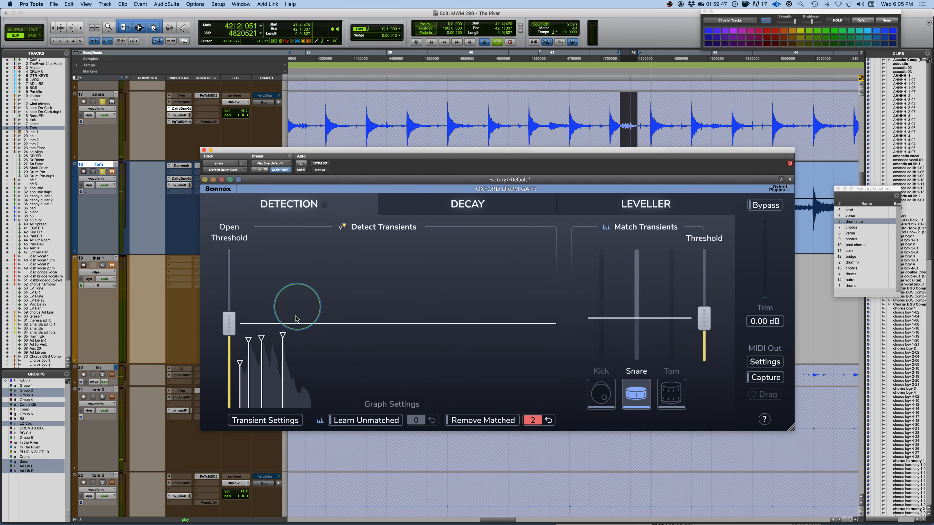
pyautogui.moveTo(704, 319); pyautogui.dragTo(704, 395)
pyautogui.press('space')
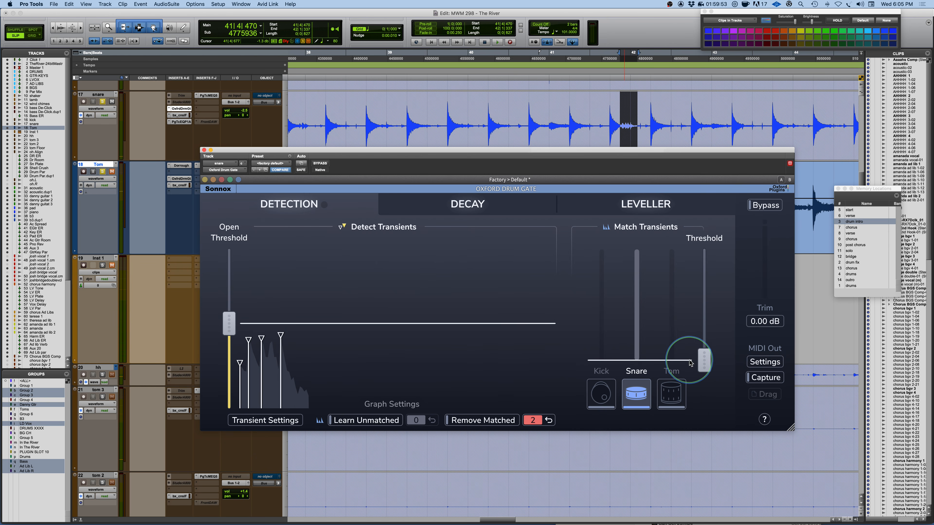
pyautogui.moveTo(691, 363); pyautogui.dragTo(696, 306)
# - Play the snare track from 21|3|731 near the first chorus while raising the Open Threshold to -15.3 dB
pyautogui.click(609, 106)
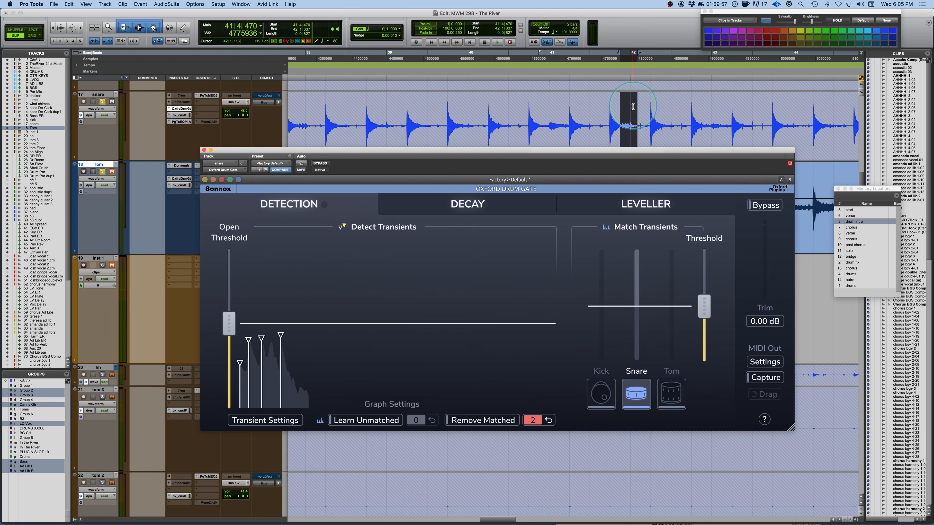
pyautogui.press('r')
pyautogui.press('r')
pyautogui.press('r')
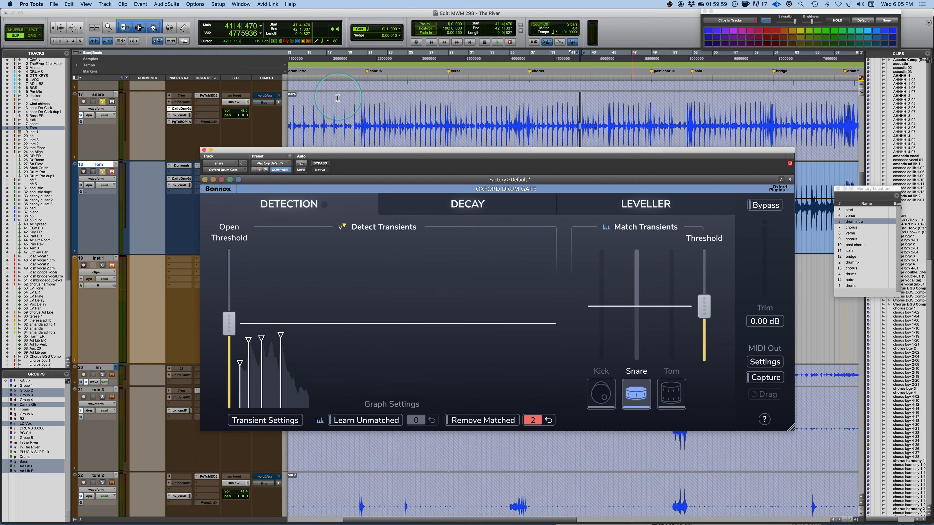
pyautogui.click(374, 103)
pyautogui.press('space')
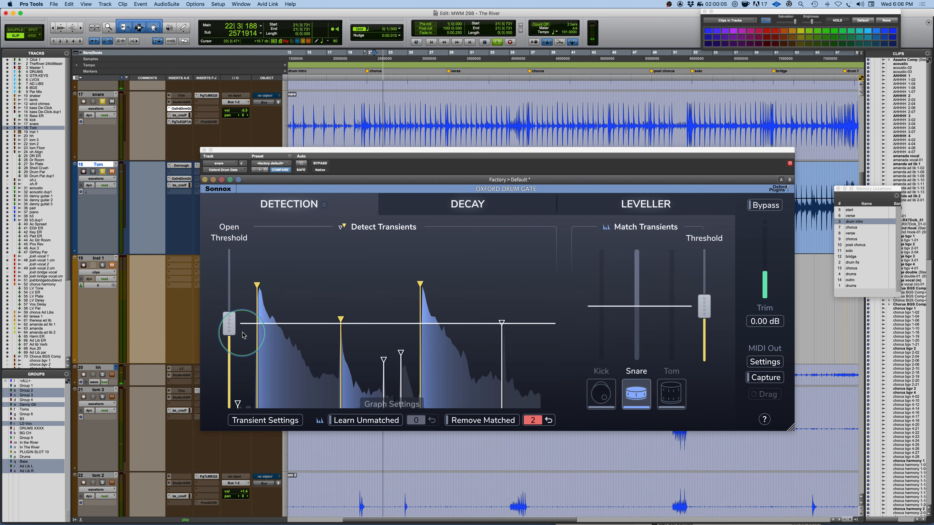
pyautogui.moveTo(229, 323); pyautogui.dragTo(229, 318)
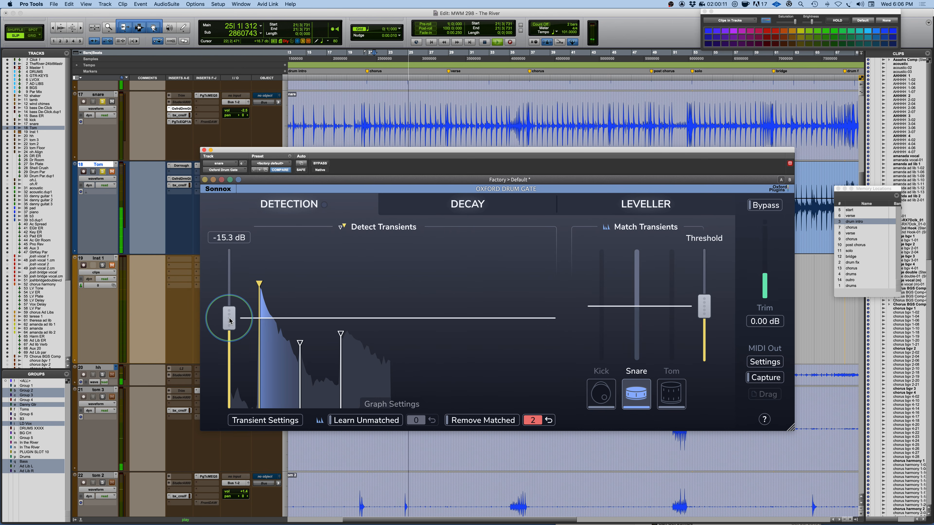
pyautogui.press('space')
# - In the gate's decay settings, audition the snare with Decay at 77.5%, near minimum and at 48.2%, and settle on 22.6%
pyautogui.click(447, 213)
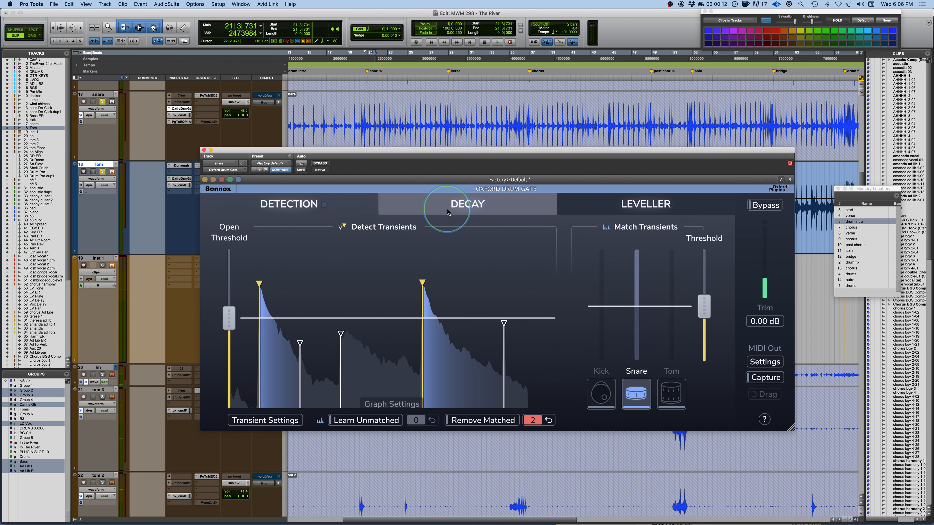
pyautogui.click(477, 211)
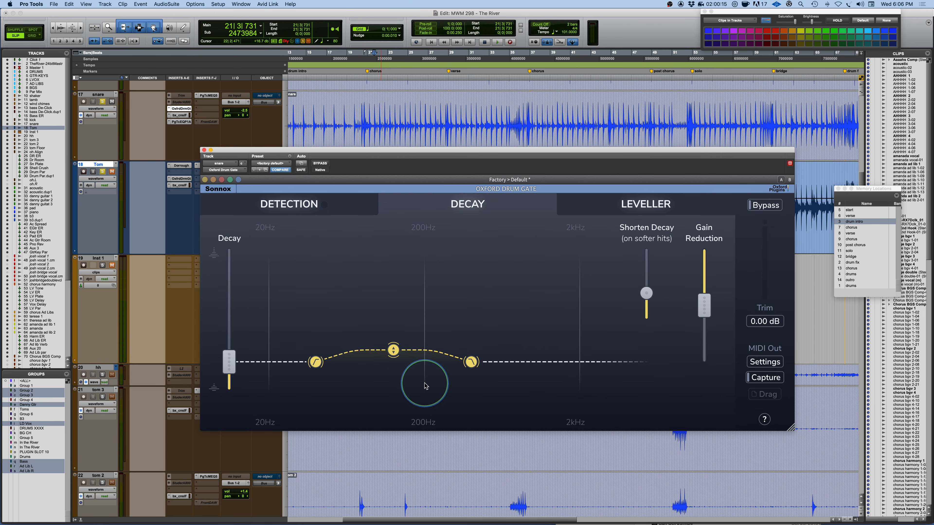
pyautogui.moveTo(400, 351)
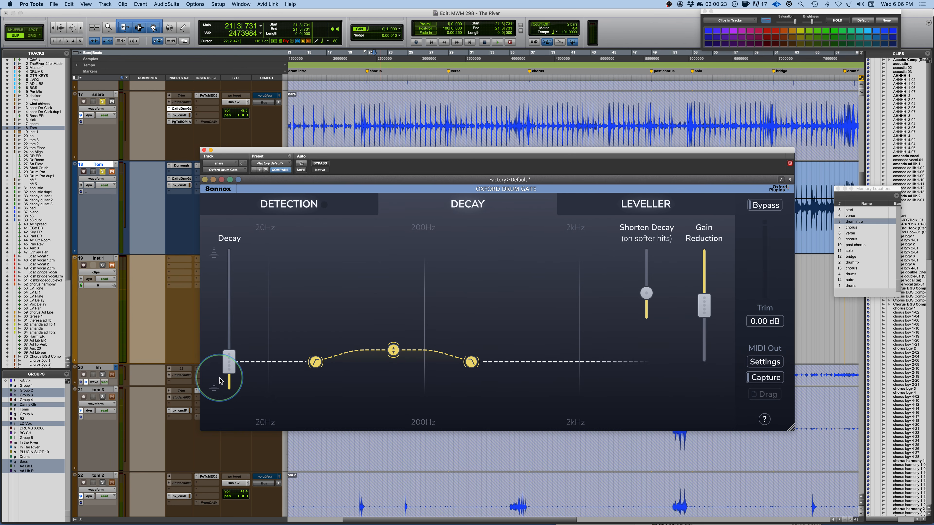
pyautogui.moveTo(228, 364); pyautogui.dragTo(230, 289)
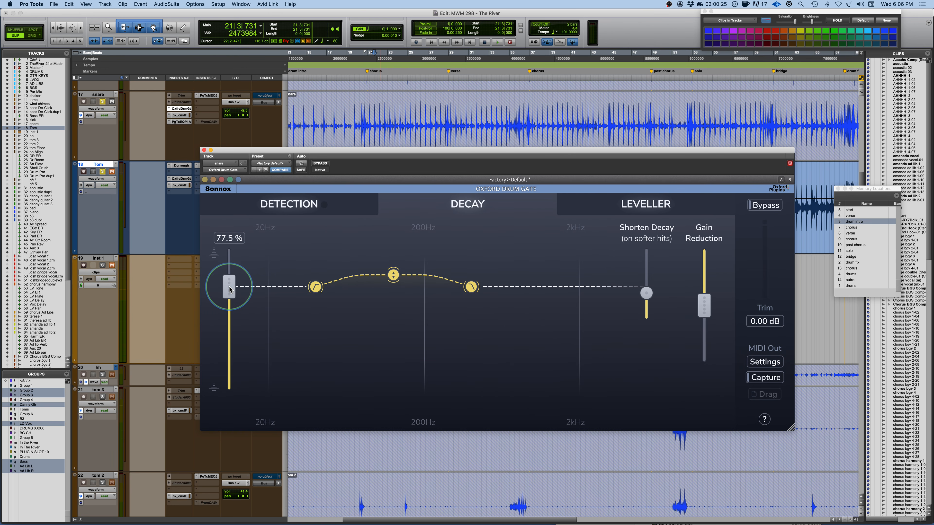
pyautogui.press('space')
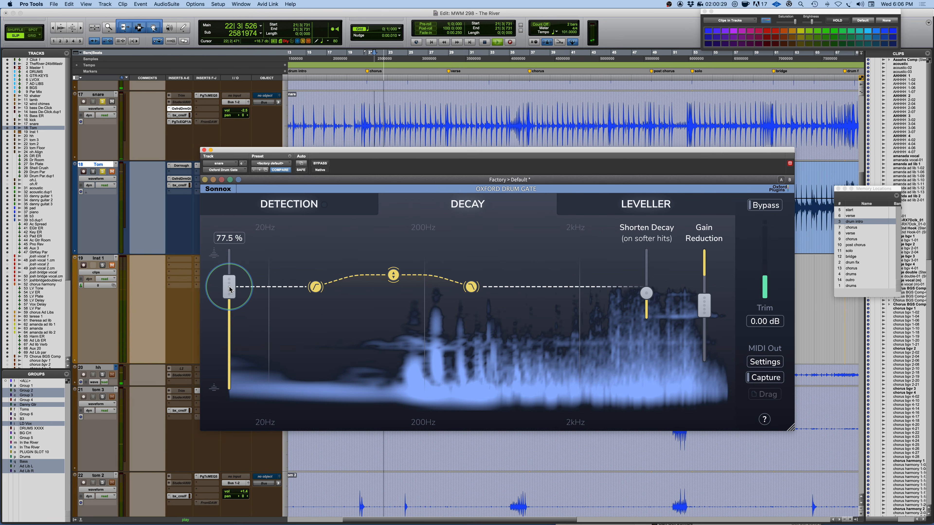
pyautogui.moveTo(230, 291); pyautogui.dragTo(229, 379)
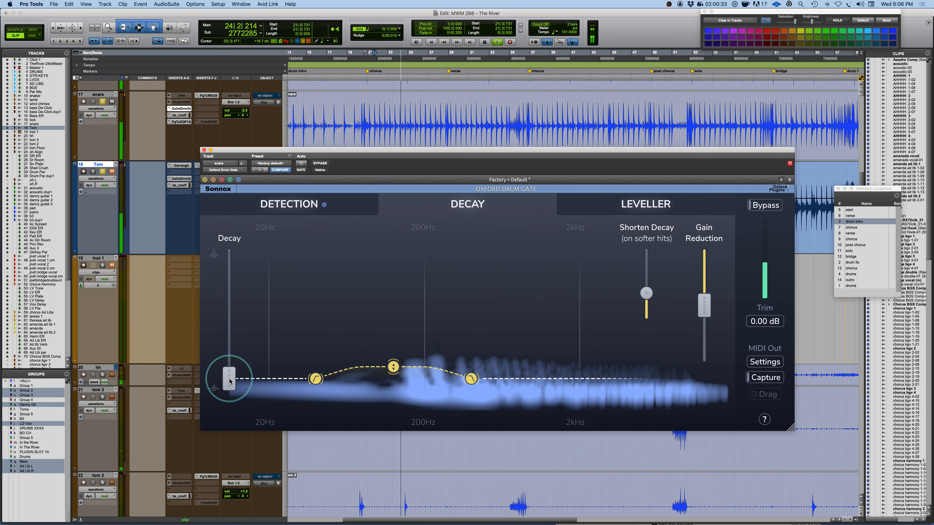
pyautogui.moveTo(229, 381); pyautogui.dragTo(229, 322)
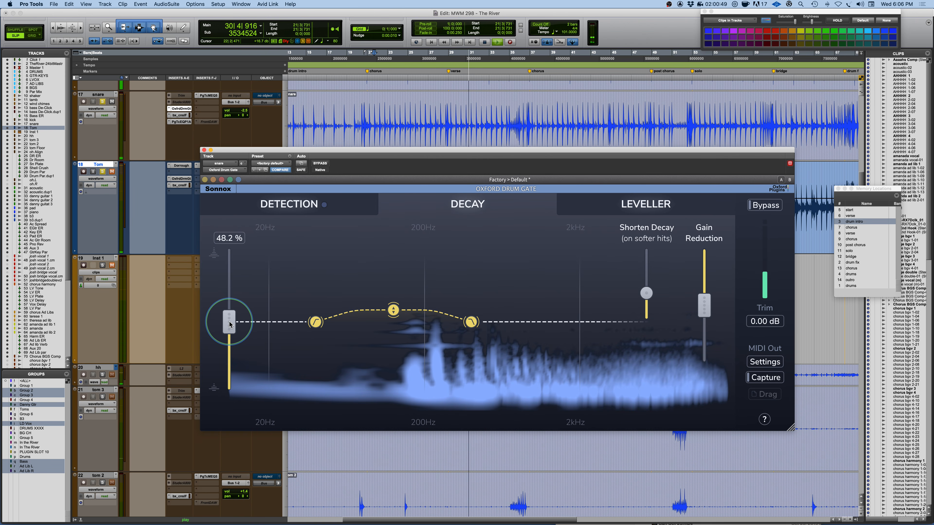
pyautogui.press('space')
pyautogui.moveTo(229, 322); pyautogui.dragTo(229, 352)
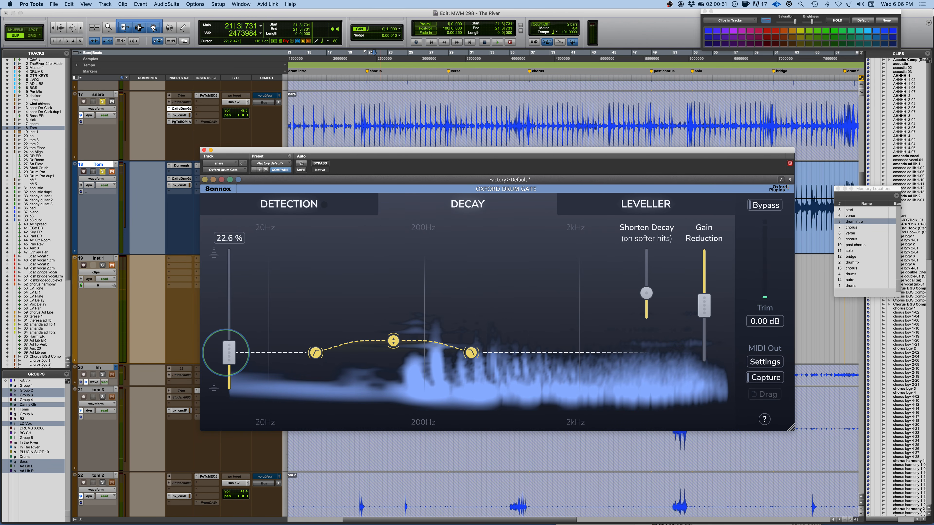
# - Raise the frequency-dependent decay band to 68.0%, set its upper frequency to 542 Hz and move its lower frequency up from 40 Hz
pyautogui.moveTo(391, 342); pyautogui.dragTo(393, 270)
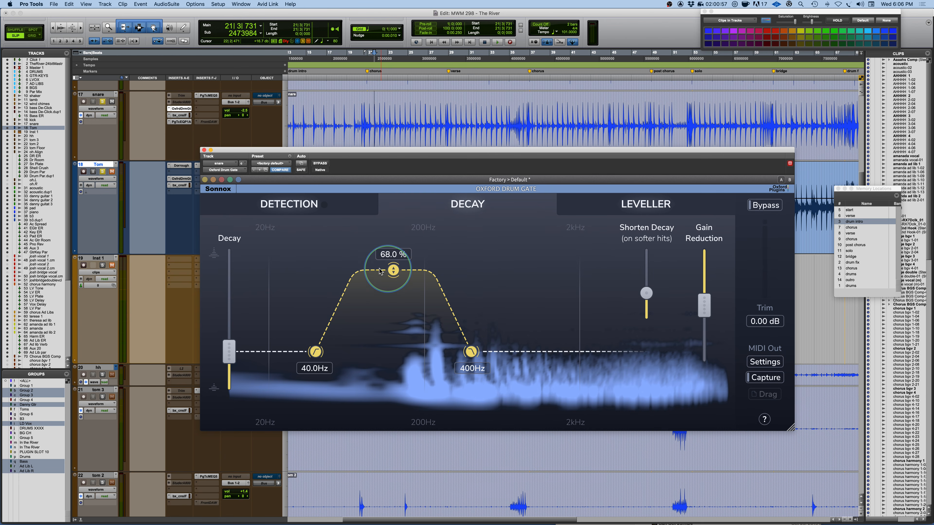
pyautogui.moveTo(313, 354); pyautogui.dragTo(324, 354)
pyautogui.moveTo(471, 351); pyautogui.dragTo(492, 351)
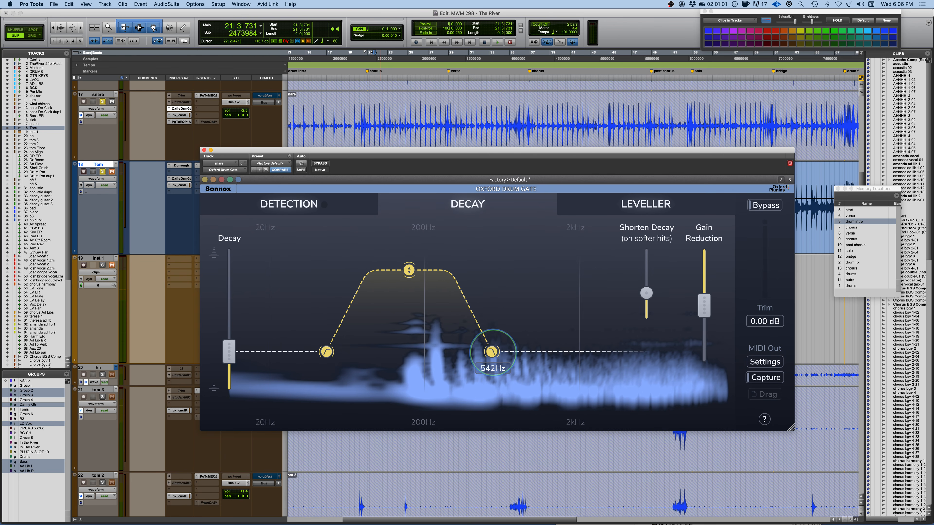
pyautogui.moveTo(327, 353); pyautogui.dragTo(336, 354)
# - Play the snare while shifting the decay band to 71.8 Hz–729 Hz and raising it to 78.1%
pyautogui.press('space')
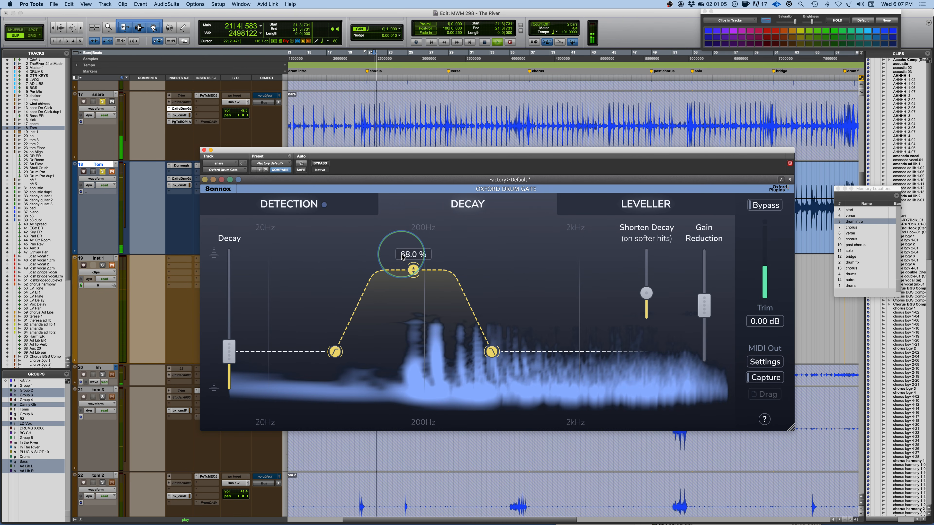
pyautogui.moveTo(416, 269); pyautogui.dragTo(465, 255)
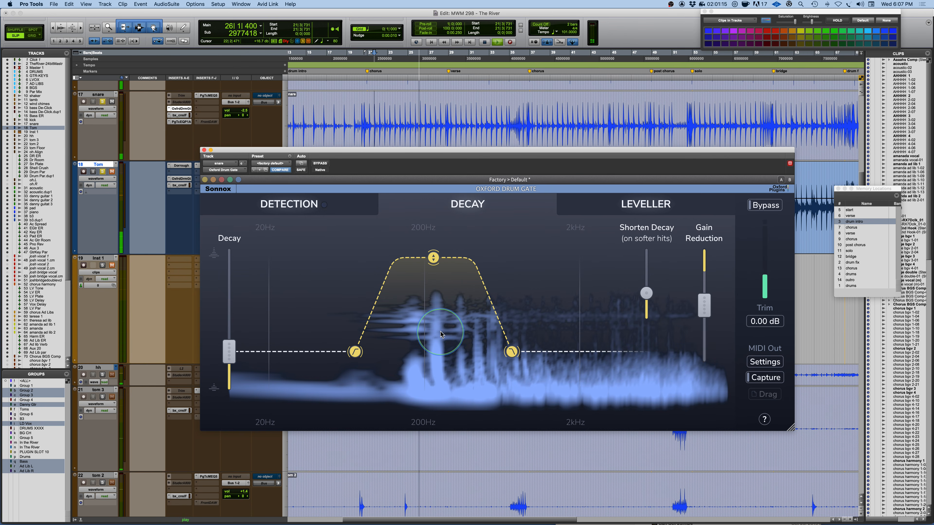
pyautogui.press('space')
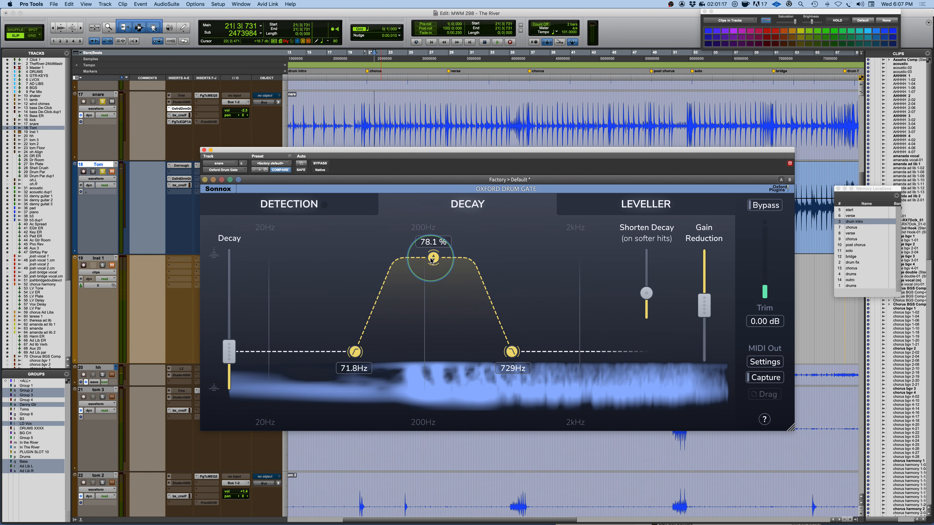
# - Lower the decay band to 39.9% and play the snare to check the result
pyautogui.moveTo(433, 258); pyautogui.dragTo(433, 303)
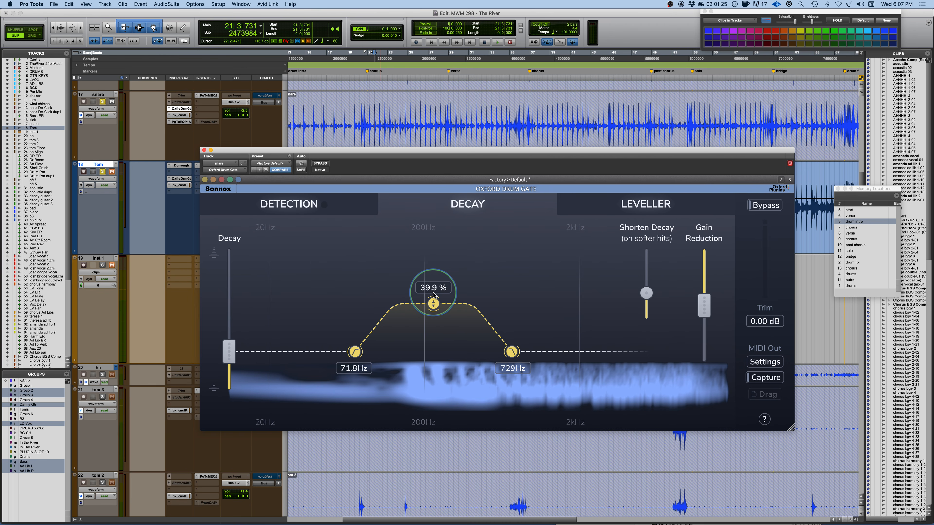
pyautogui.press('space')
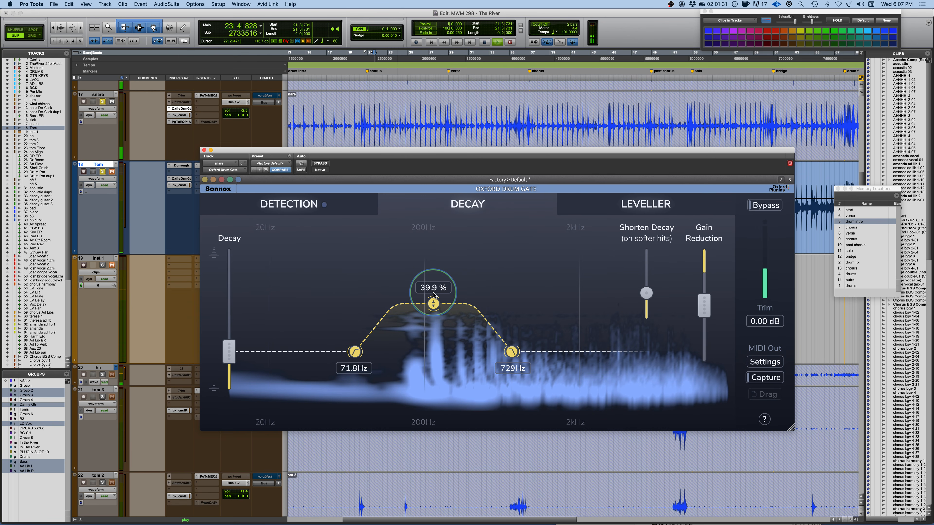
pyautogui.press('space')
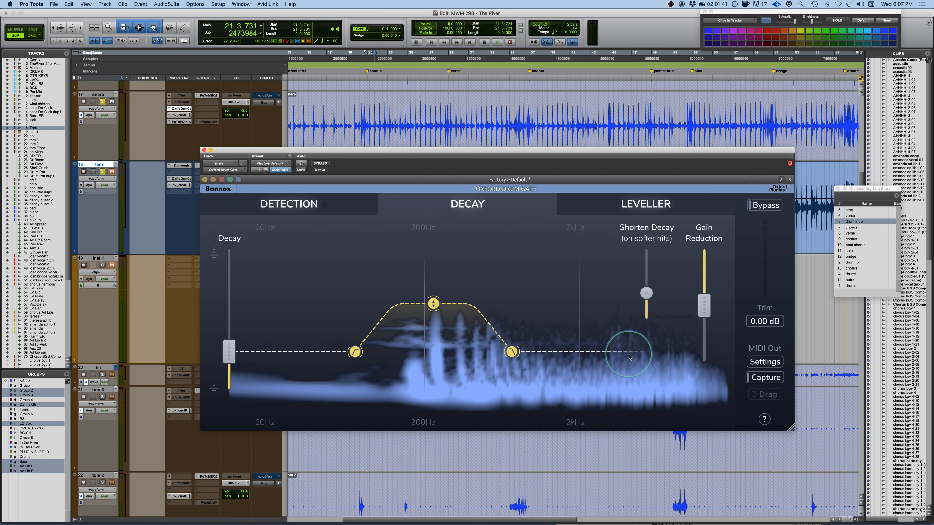
# - Increase the Shorten Decay amount for softer hits slightly above 12.0%
pyautogui.moveTo(443, 296)
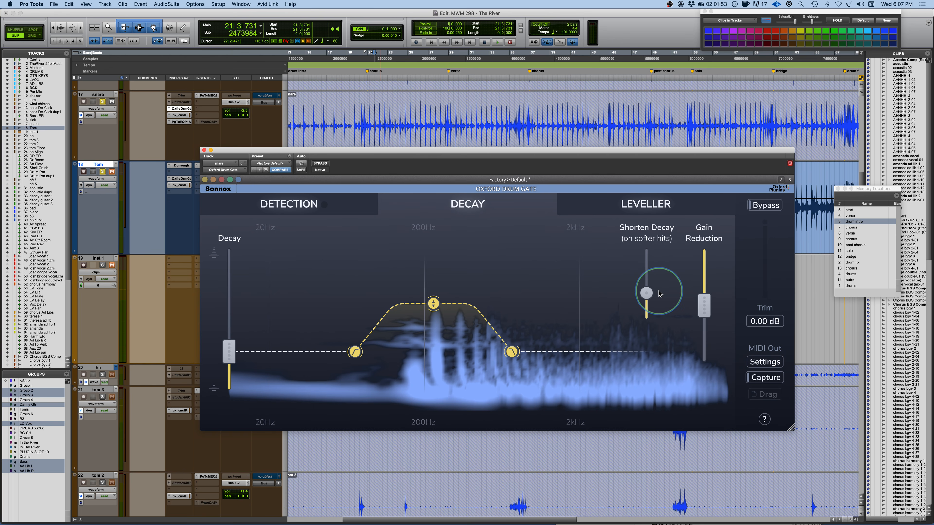
pyautogui.moveTo(651, 298)
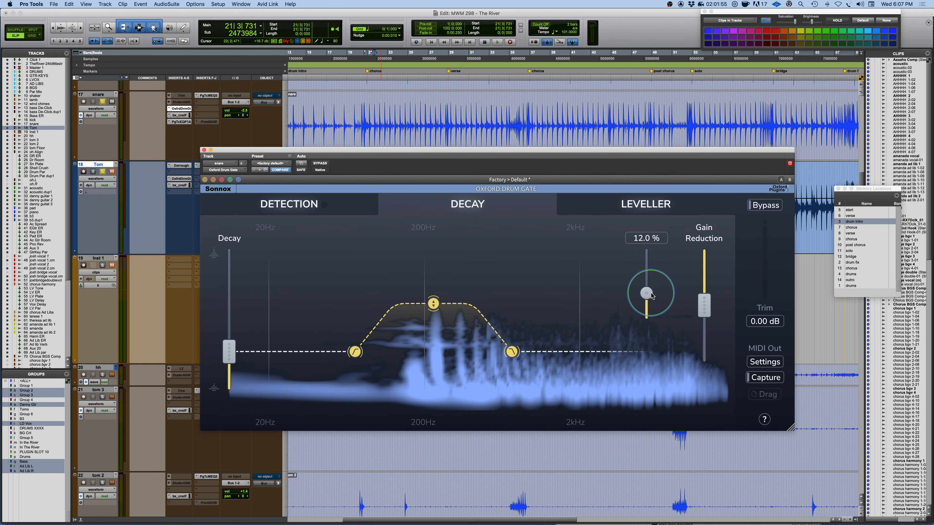
pyautogui.moveTo(652, 298)
pyautogui.mouseDown()
pyautogui.moveTo(648, 326)
pyautogui.moveTo(647, 246)
pyautogui.moveTo(640, 307)
pyautogui.moveTo(641, 290)
pyautogui.mouseUp()
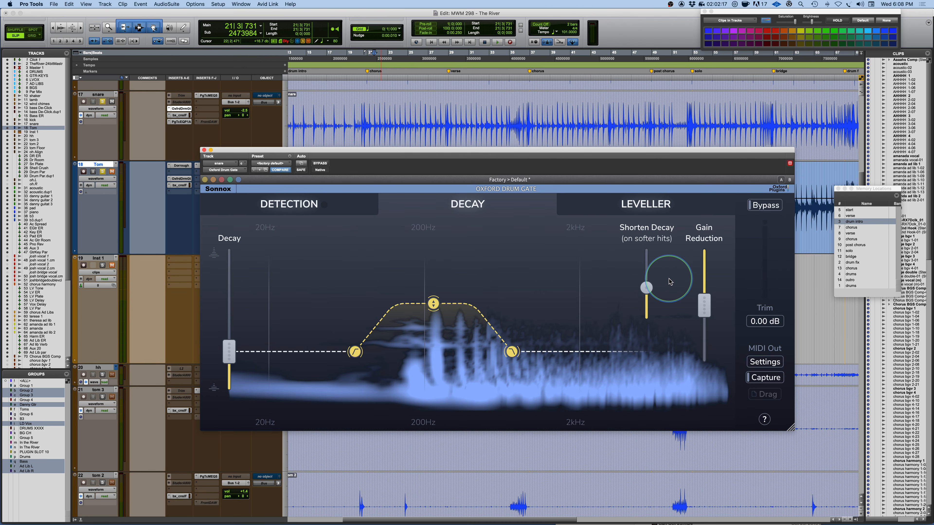
# - Audition the snare with Gain Reduction at -10.7 dB and -80.0 dB, and return it to -40.0 dB
pyautogui.moveTo(707, 308)
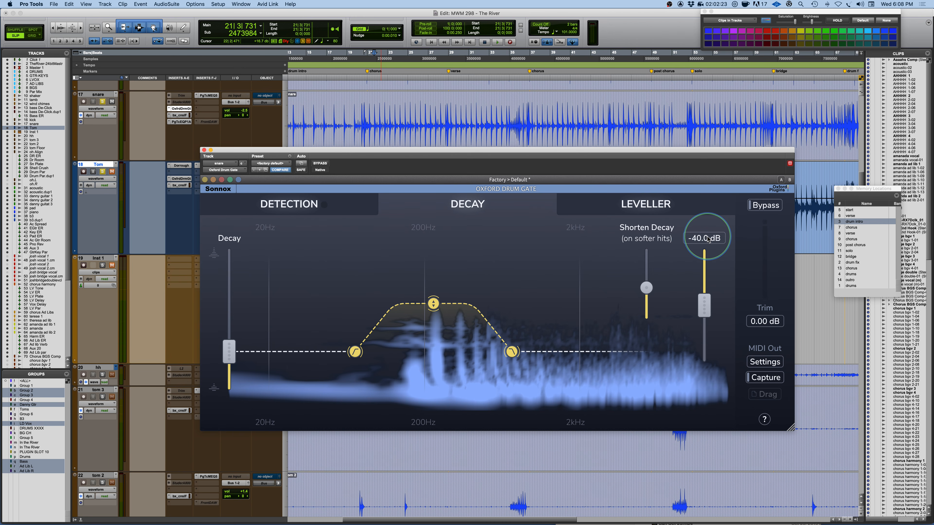
pyautogui.moveTo(707, 294); pyautogui.dragTo(708, 272)
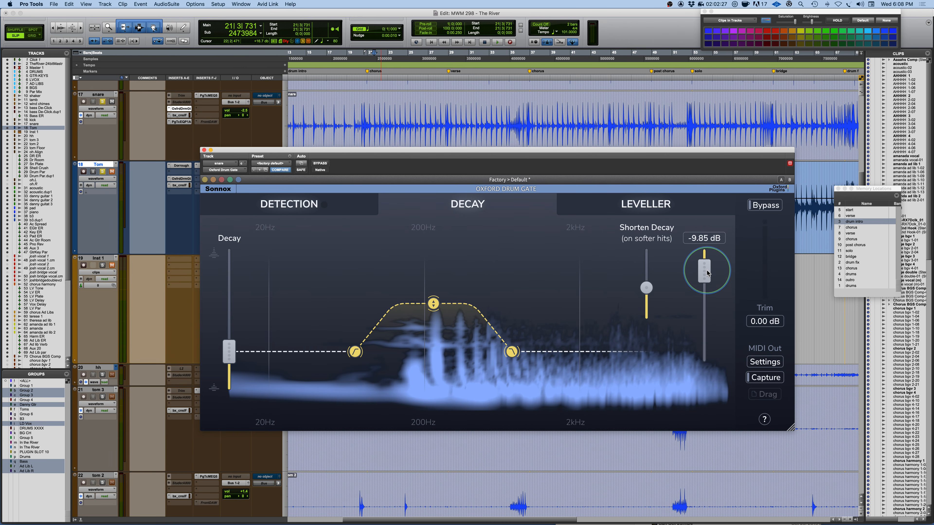
pyautogui.press('space')
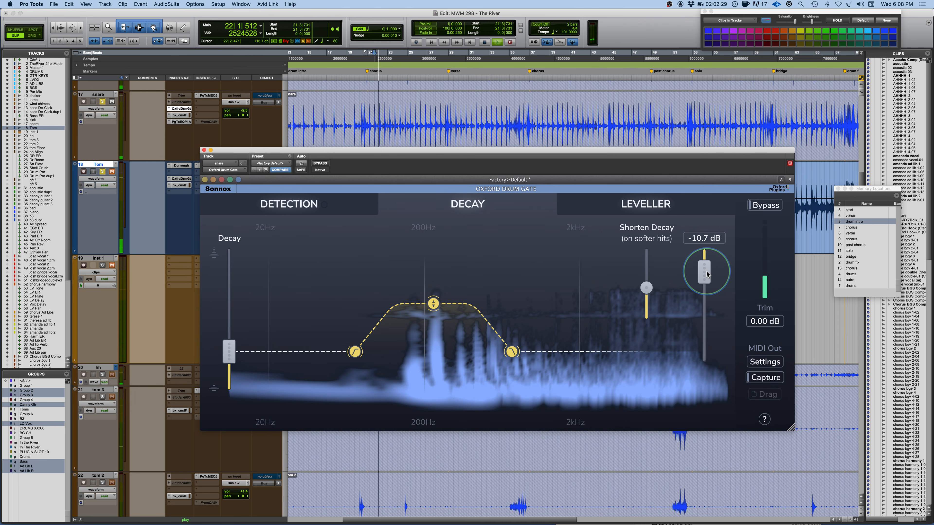
pyautogui.moveTo(707, 274); pyautogui.dragTo(704, 396)
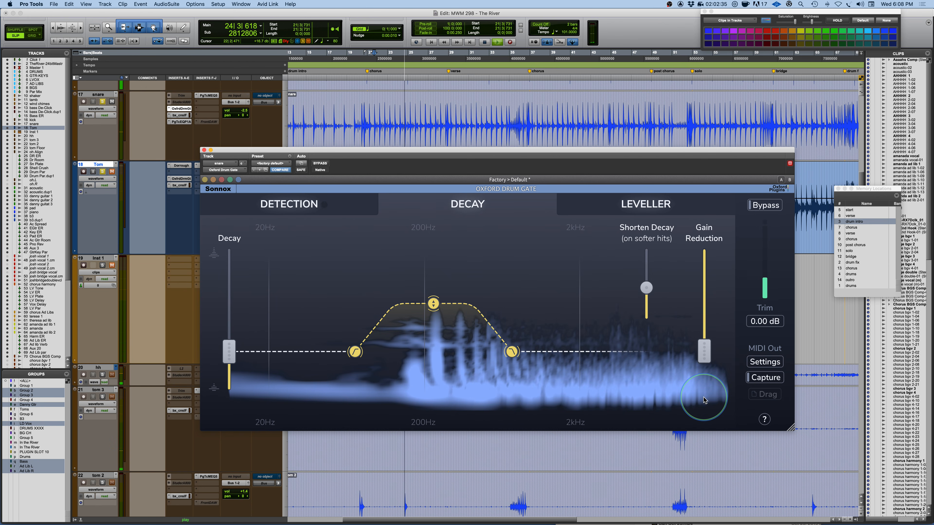
pyautogui.moveTo(705, 352)
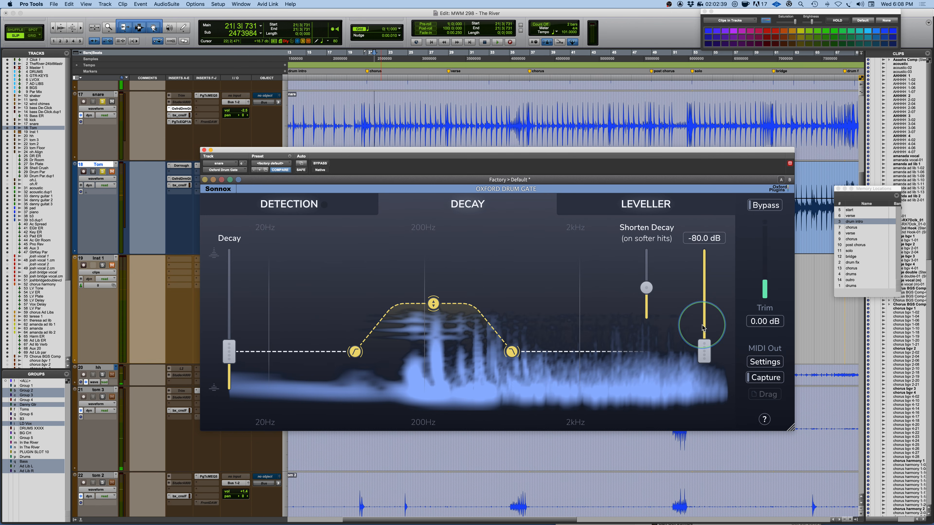
pyautogui.press('space')
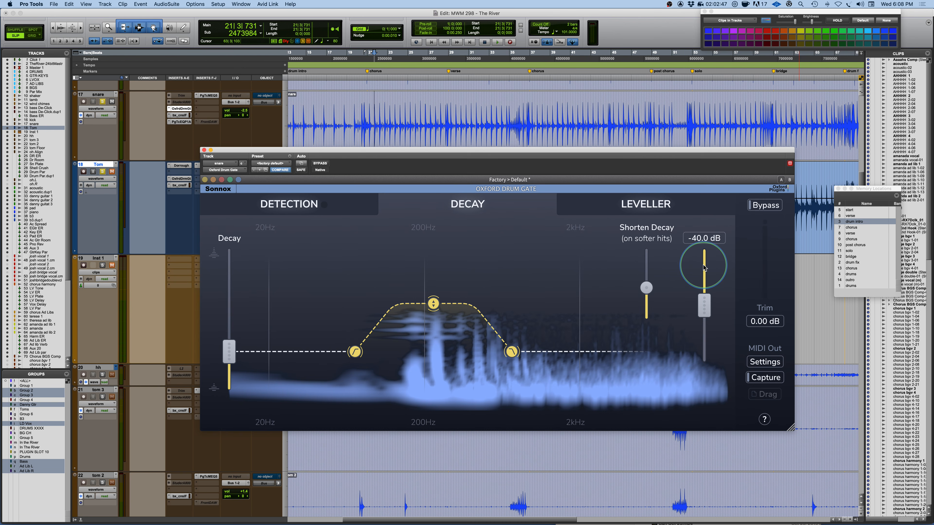
# - Show the Leveller settings, move the playback position to the first chorus on the snare track, and switch Leveller Bypass on and off
pyautogui.click(638, 206)
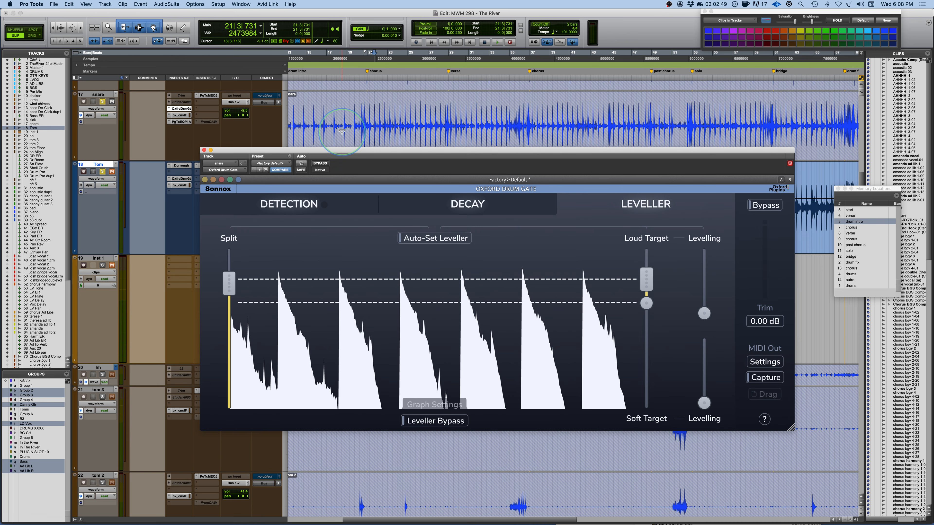
pyautogui.click(375, 109)
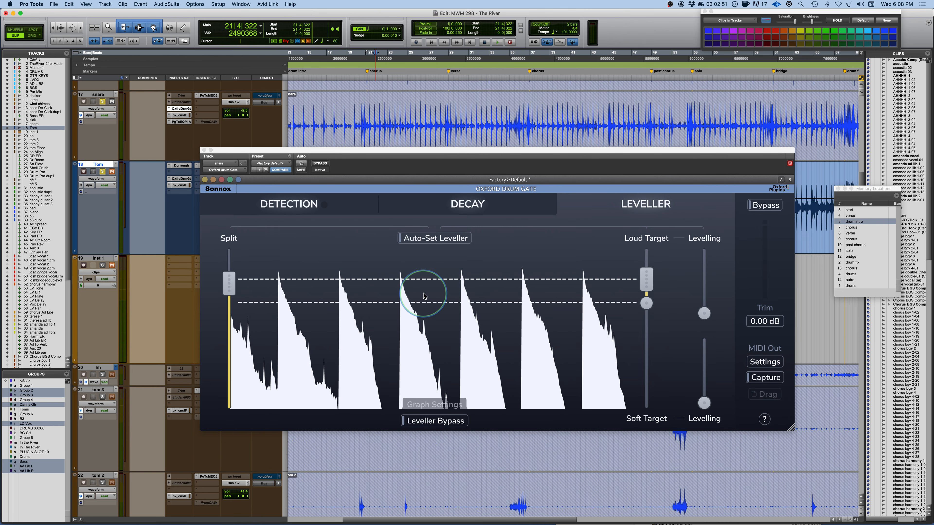
pyautogui.moveTo(230, 303)
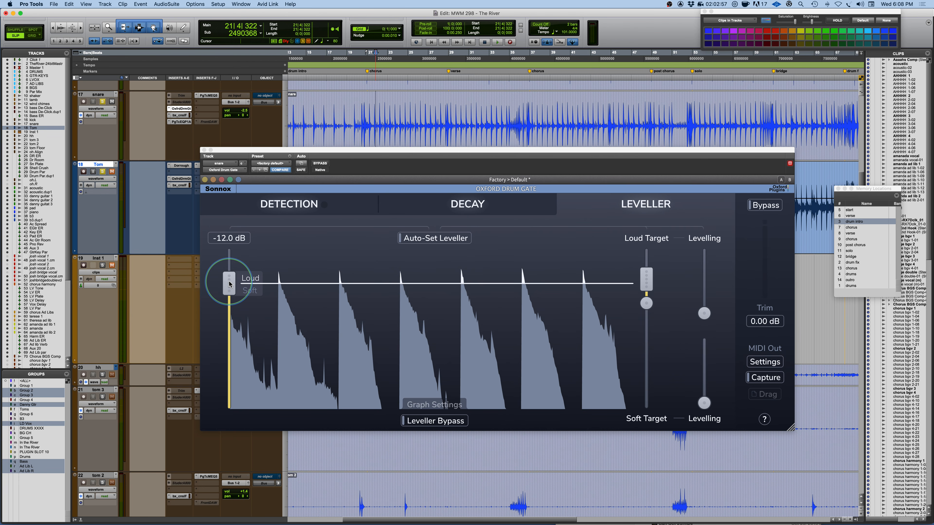
pyautogui.click(427, 421)
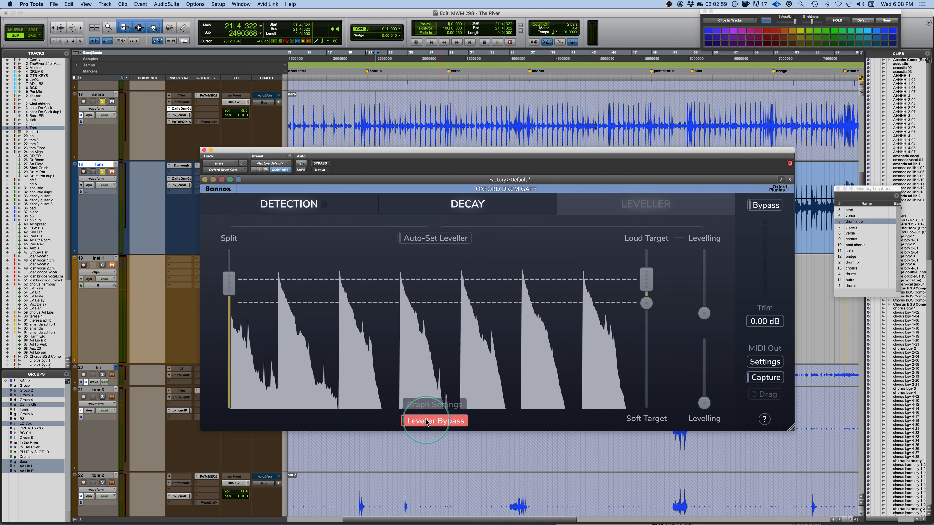
pyautogui.click(427, 421)
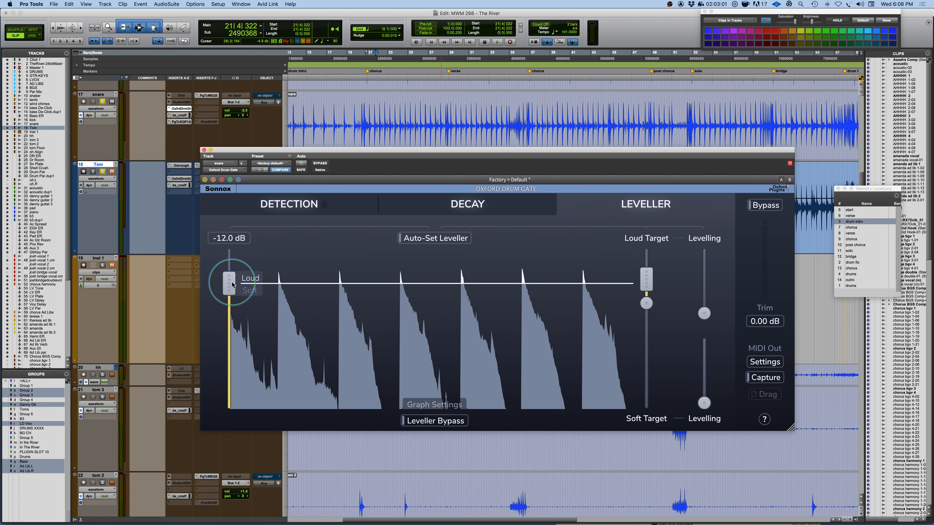
# - Lower the Leveller's Split to -26.8 dB and move the Soft Target well below the split level
pyautogui.moveTo(229, 282); pyautogui.dragTo(226, 311)
pyautogui.click(647, 288)
pyautogui.moveTo(646, 288); pyautogui.dragTo(648, 362)
pyautogui.click(223, 317)
pyautogui.moveTo(647, 279); pyautogui.dragTo(647, 278)
# - Raise the loud and soft Levelling amounts to maximum and raise the Loud Target slightly while playing the snare
pyautogui.moveTo(704, 313); pyautogui.dragTo(708, 231)
pyautogui.moveTo(705, 403); pyautogui.dragTo(702, 313)
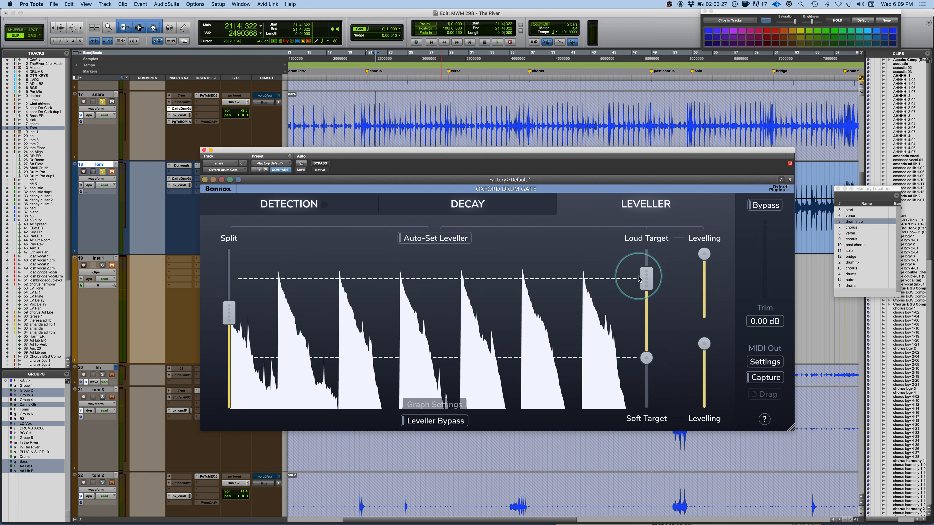
pyautogui.moveTo(650, 275)
pyautogui.press('space')
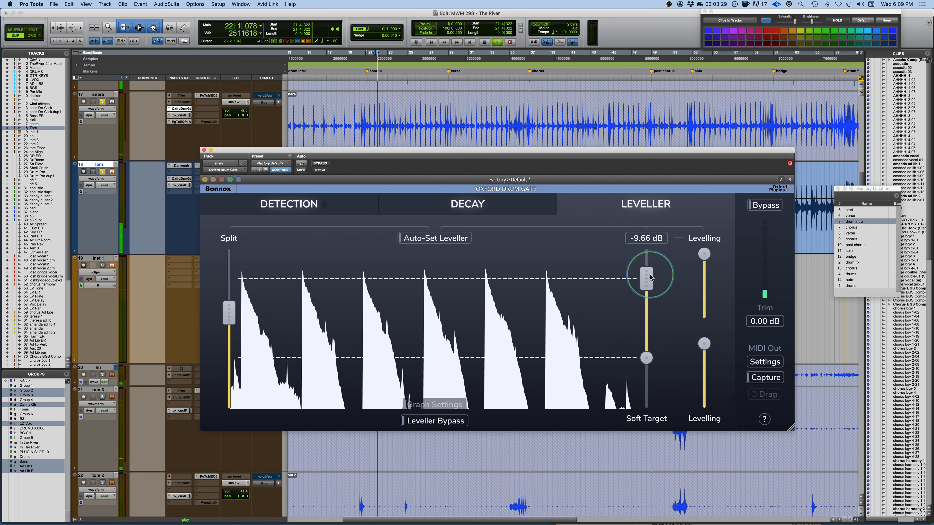
pyautogui.moveTo(650, 277)
pyautogui.mouseDown()
pyautogui.moveTo(649, 313)
pyautogui.moveTo(648, 256)
pyautogui.moveTo(646, 269)
pyautogui.mouseUp()
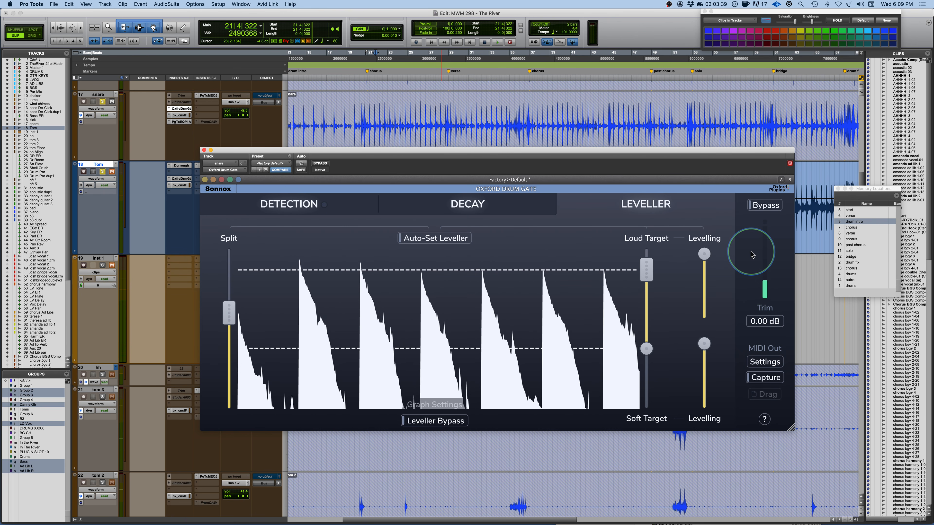
# - Remove the levelling of loud hits and play the snare, including the fill around bar 35
pyautogui.moveTo(704, 254); pyautogui.dragTo(704, 313)
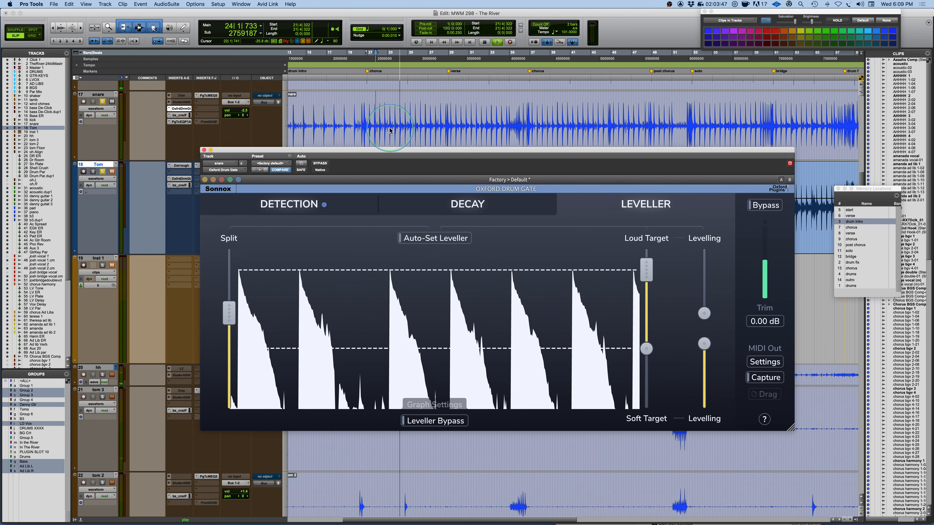
pyautogui.press('space')
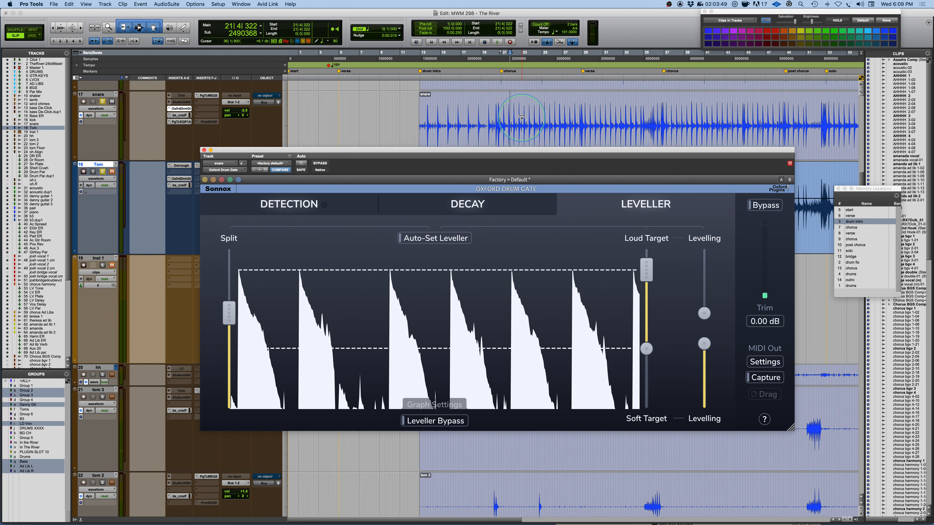
pyautogui.hscroll(10, 521, 117)
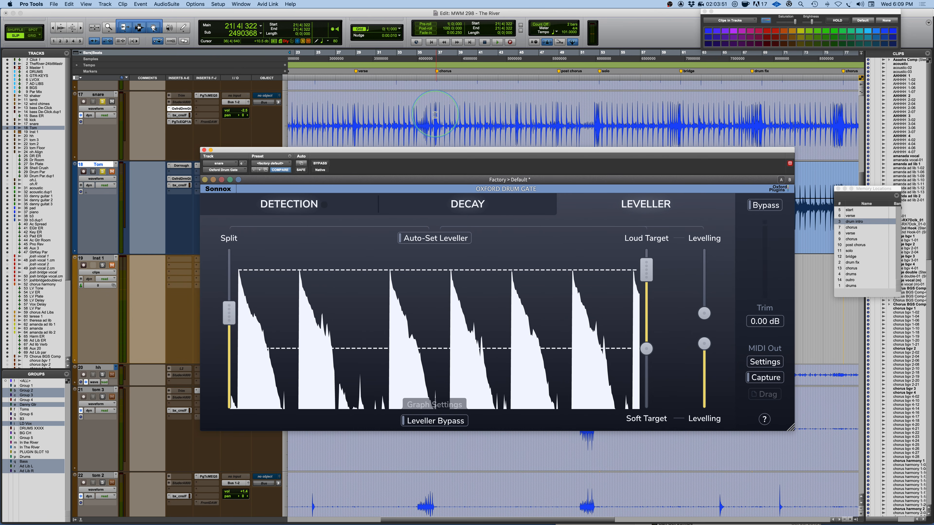
pyautogui.click(418, 111)
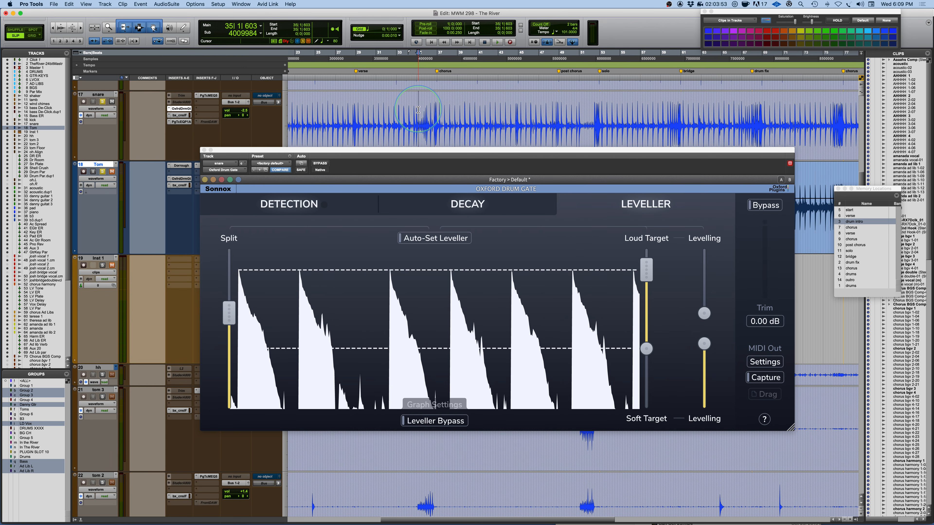
pyautogui.press('space')
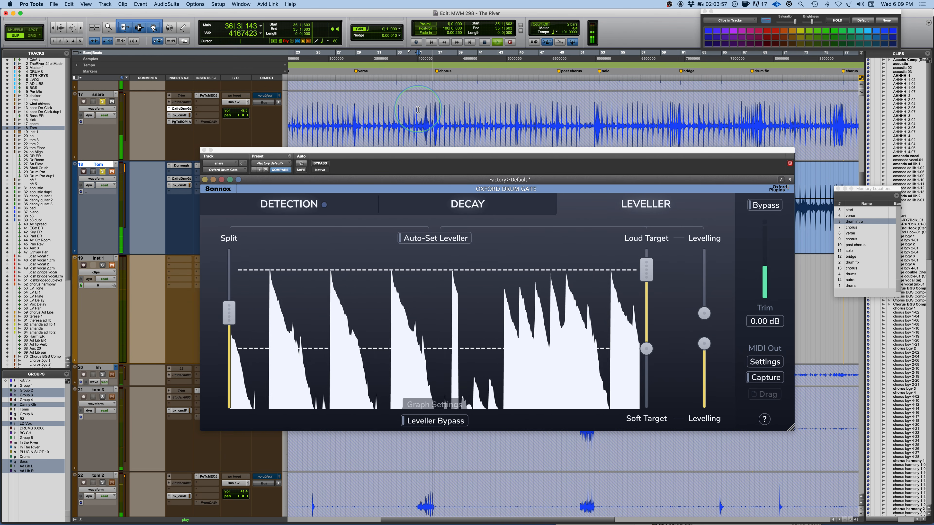
pyautogui.press('space')
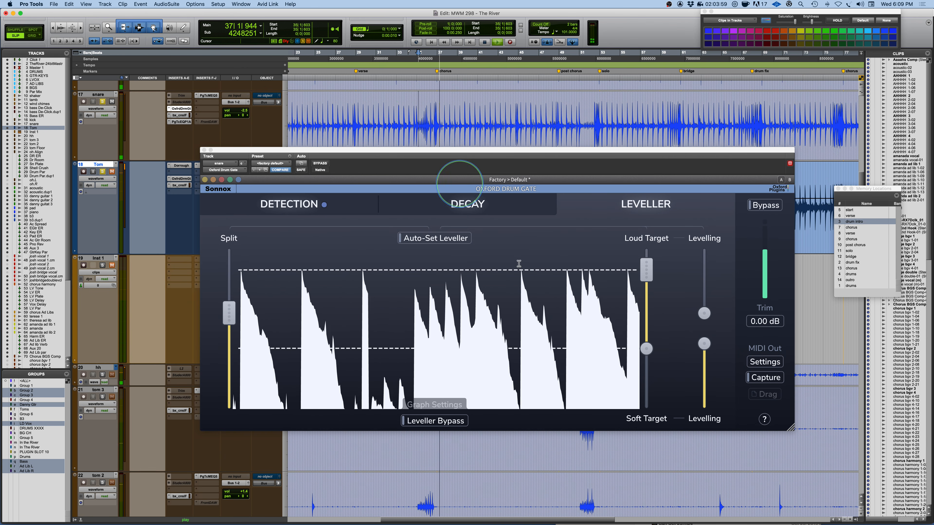
# - Restore loud-hit Levelling to maximum, raise the Soft Target closer to the Loud Target, and play the snare fill
pyautogui.moveTo(705, 314); pyautogui.dragTo(705, 254)
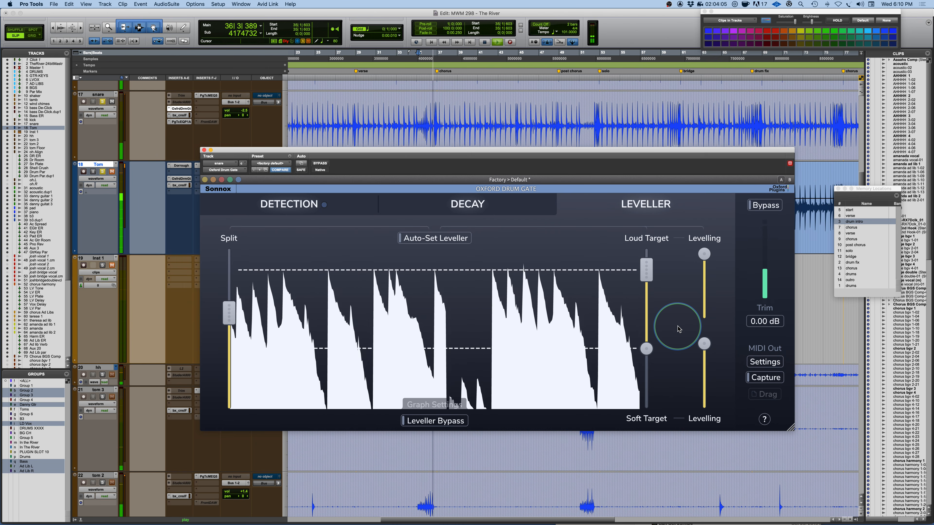
pyautogui.press('space')
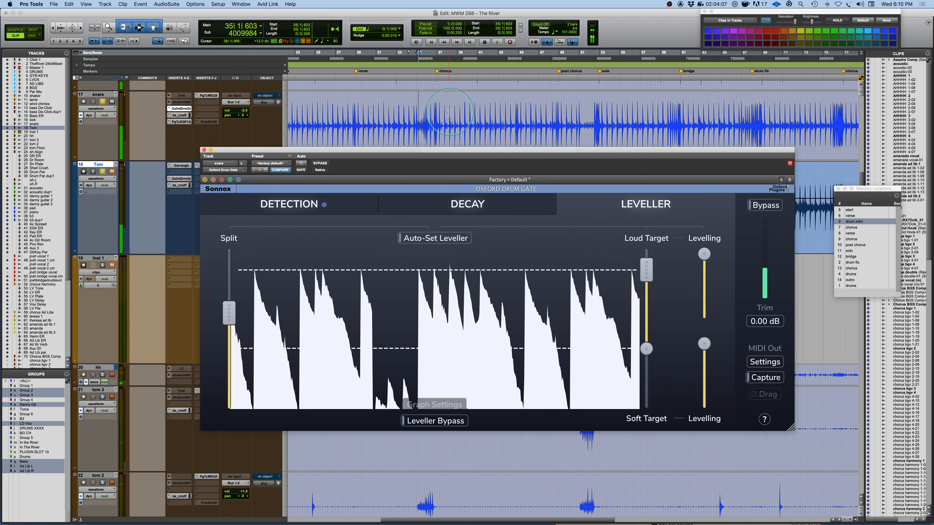
pyautogui.moveTo(643, 353)
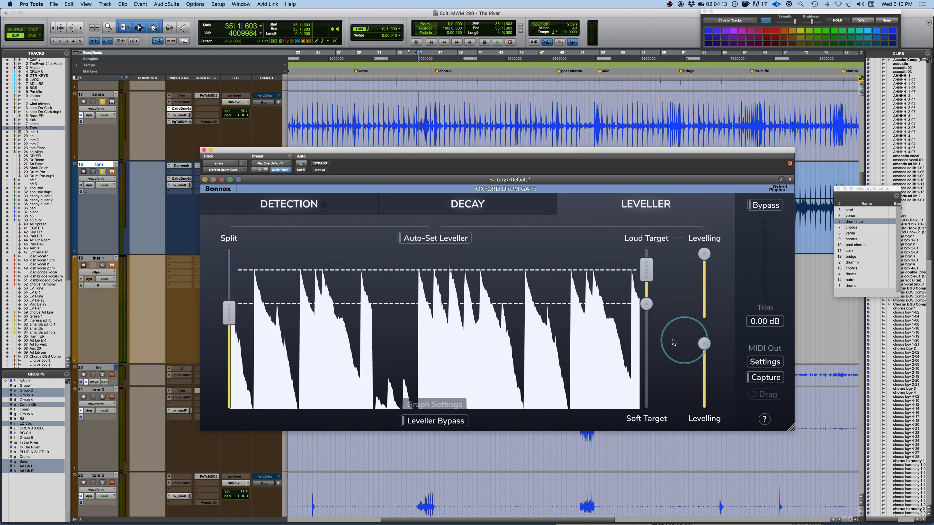
pyautogui.press('space')
pyautogui.moveTo(647, 305)
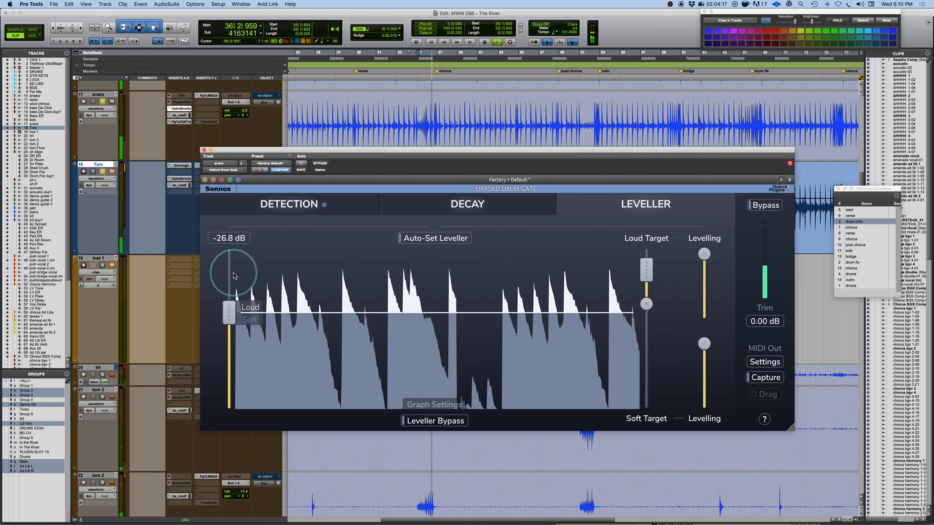
# - Raise the Split to -19.6 dB and audition the snare fill with it
pyautogui.press('space')
pyautogui.moveTo(229, 319)
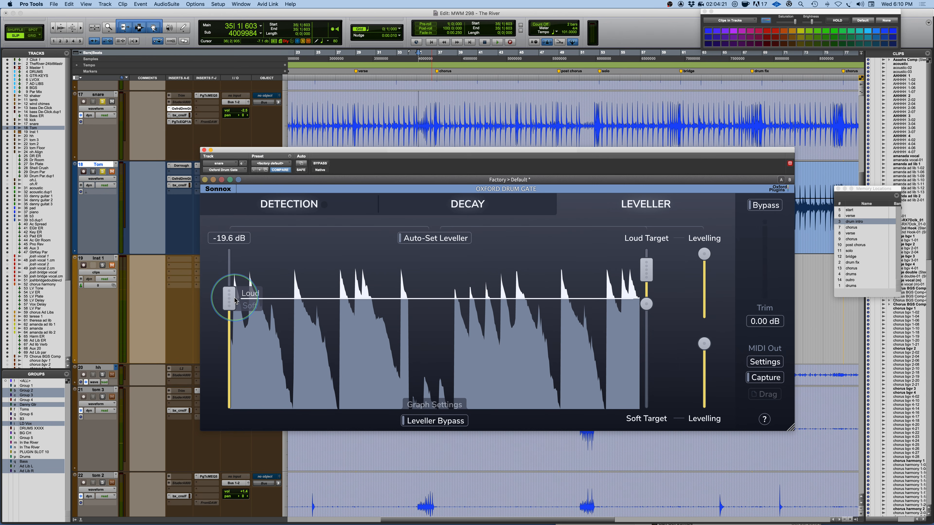
pyautogui.press('space')
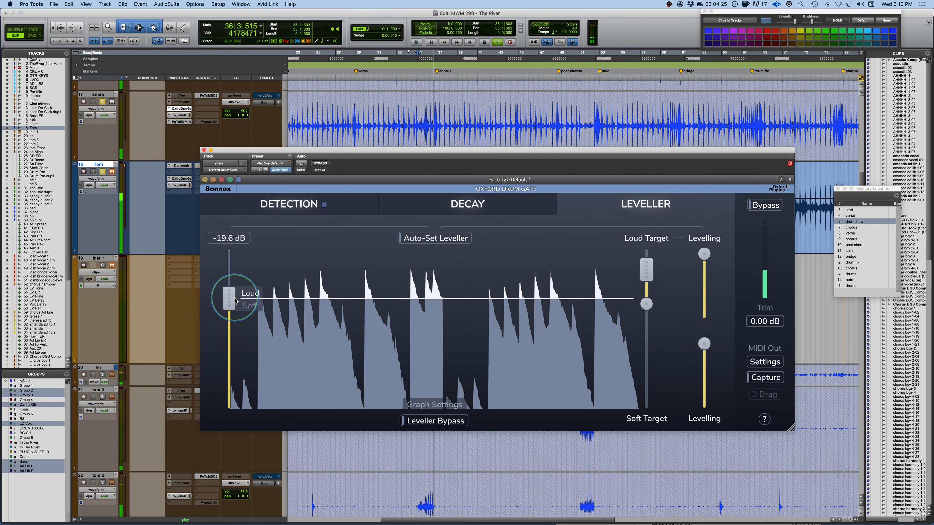
pyautogui.press('space')
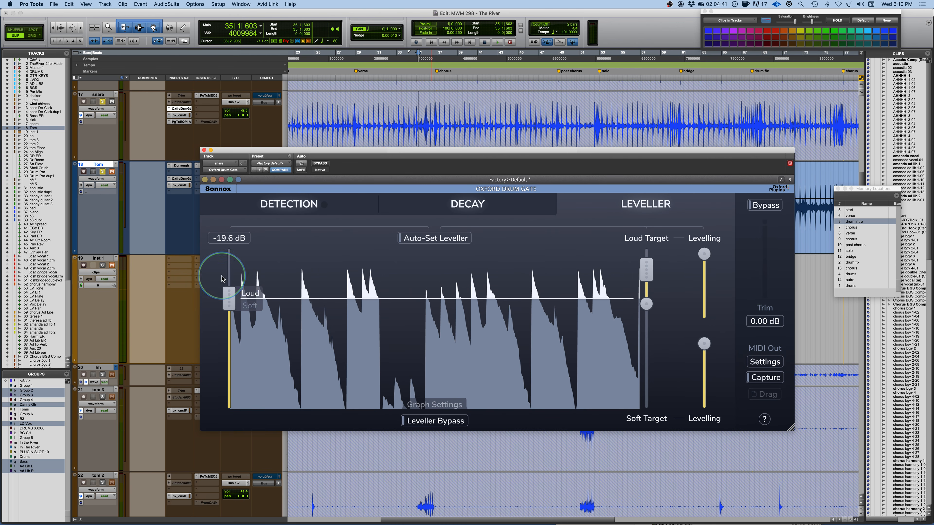
# - Close the snare's gate, zoom in on the tom fill at bar 35, and open the Oxford Drum Gate on the Tom track
pyautogui.click(204, 150)
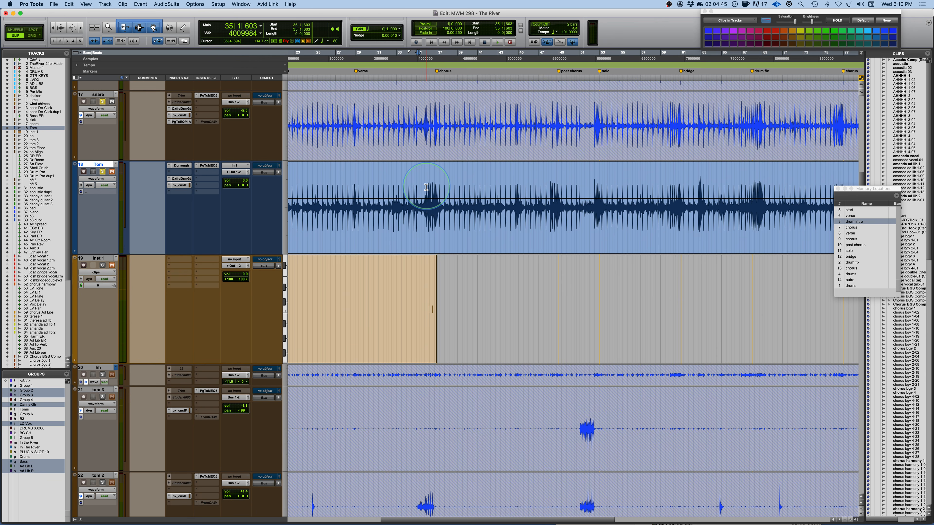
pyautogui.press('t')
pyautogui.press('t')
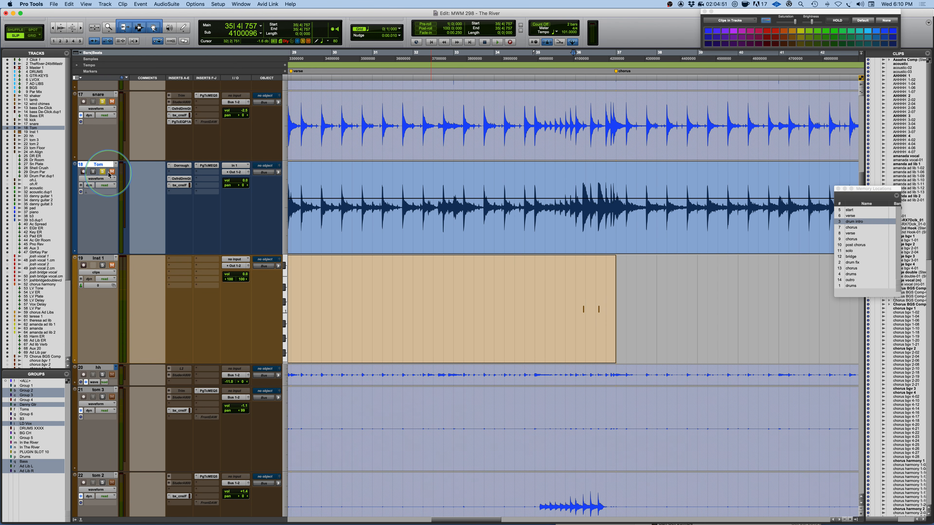
pyautogui.click(182, 178)
pyautogui.moveTo(497, 151); pyautogui.dragTo(532, 253)
pyautogui.press('space')
pyautogui.press('space')
pyautogui.click(569, 179)
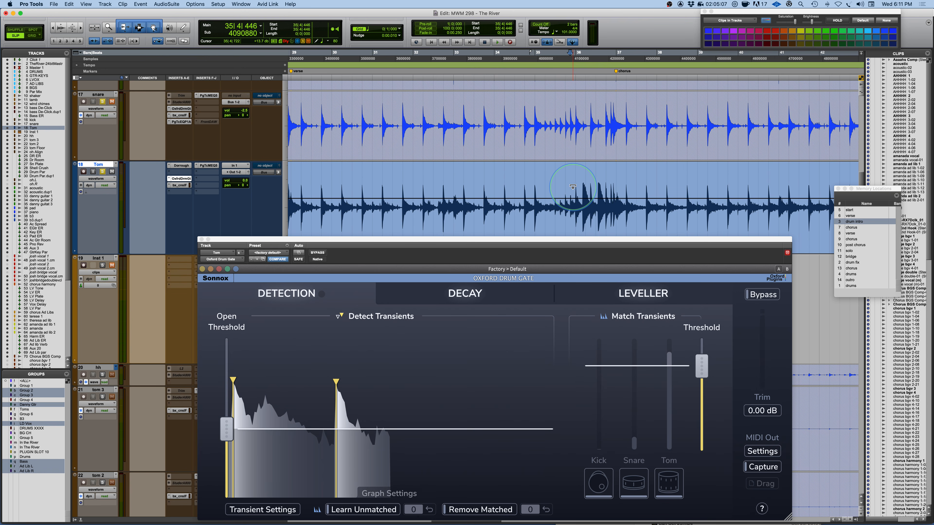
# - Raise the tom gate's Open Threshold to about -11.9 dB while auditioning the fill
pyautogui.press('space')
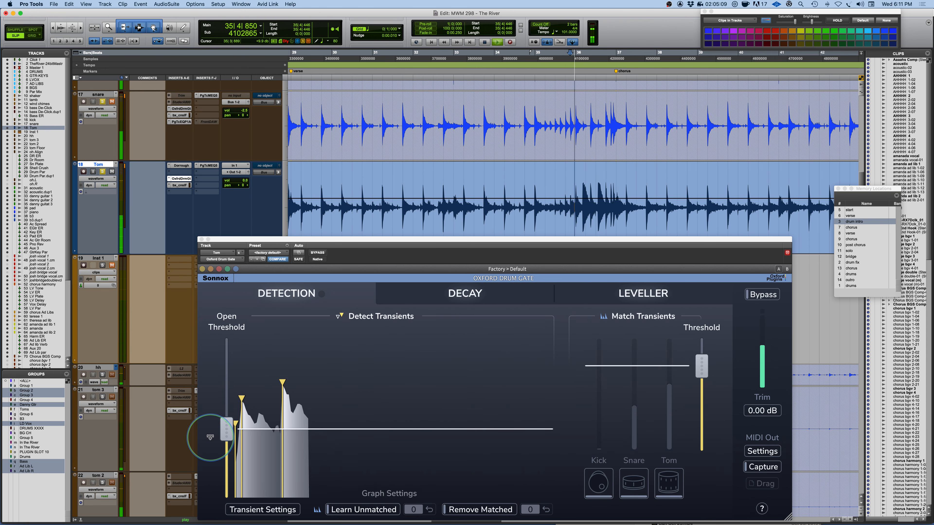
pyautogui.press('space')
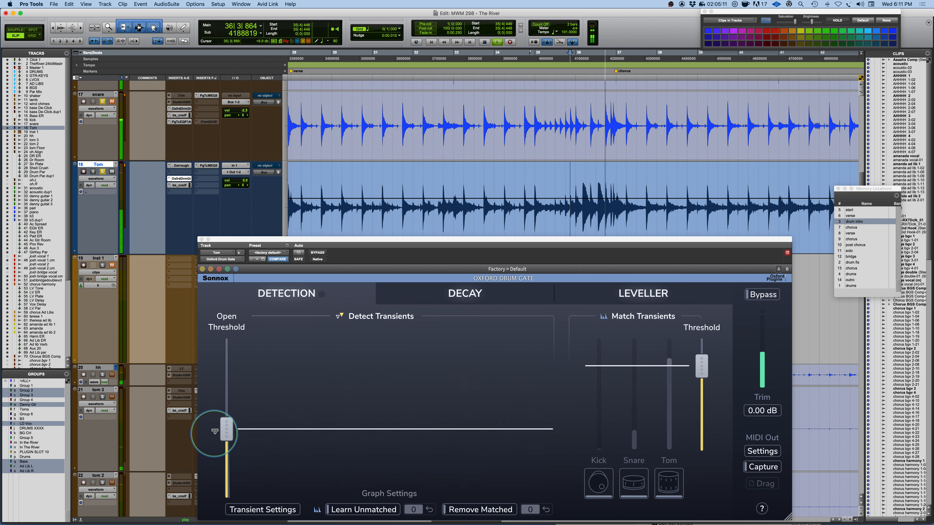
pyautogui.moveTo(226, 431)
pyautogui.moveTo(227, 429); pyautogui.dragTo(227, 398)
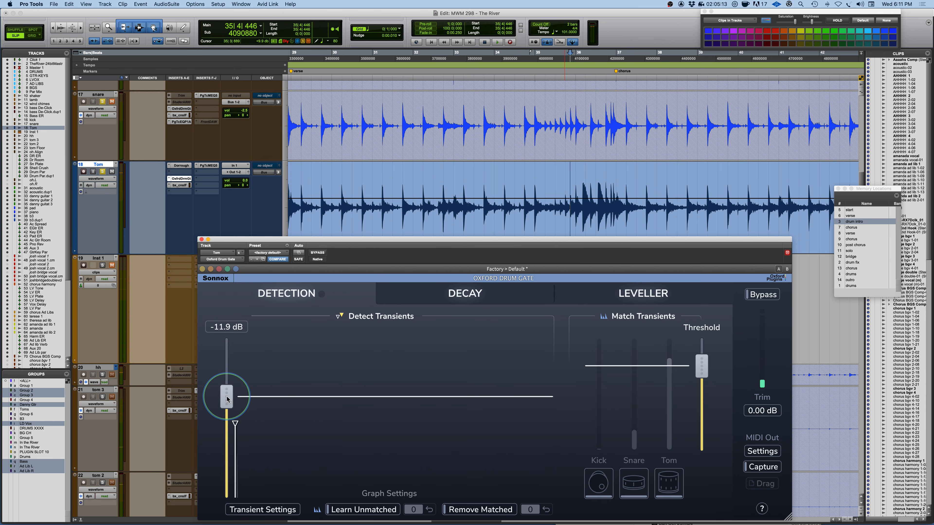
pyautogui.press('space')
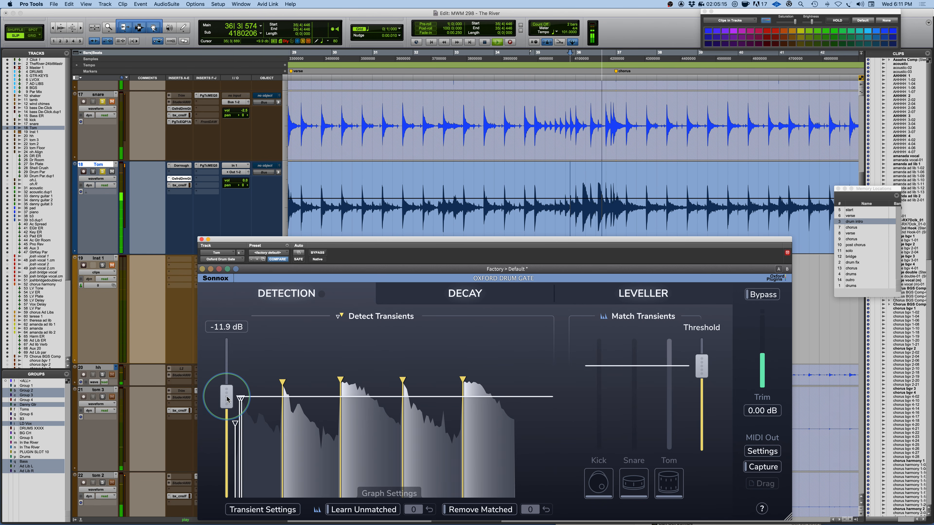
pyautogui.press('space')
pyautogui.moveTo(226, 400); pyautogui.dragTo(227, 398)
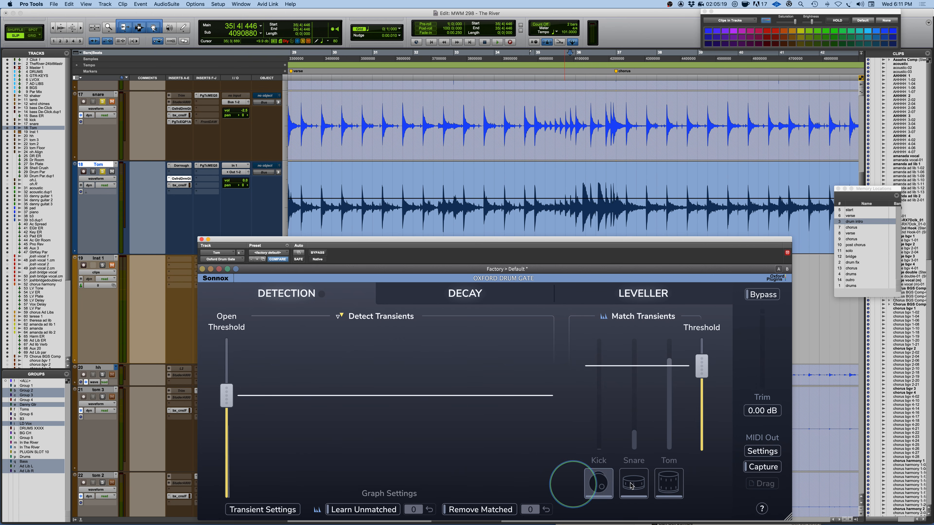
# - Enable Tom as the matched drum, raise the Open Threshold to -9.70 dB, and play the fill to check detection
pyautogui.click(669, 484)
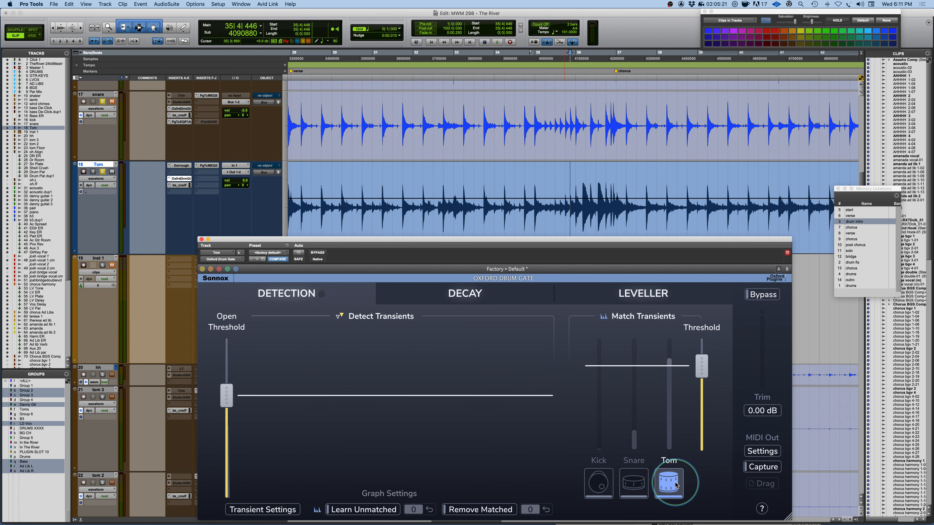
pyautogui.click(361, 430)
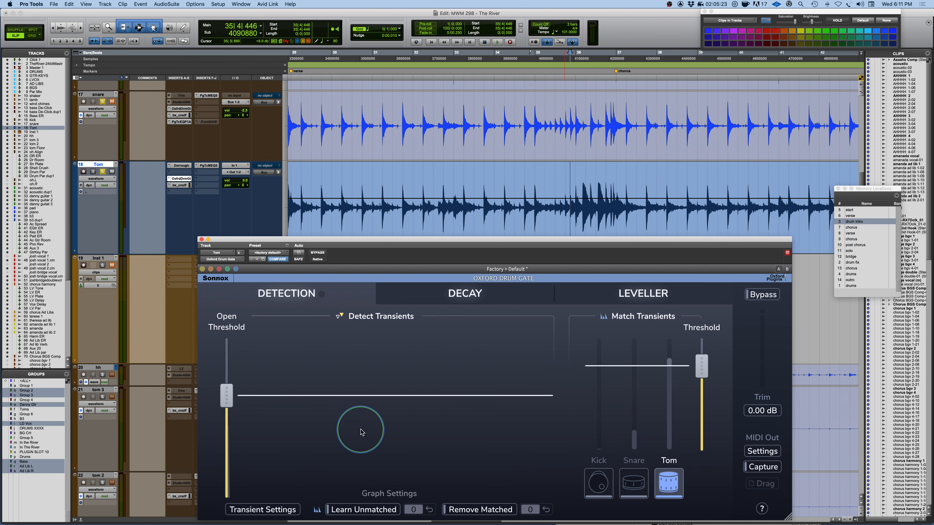
pyautogui.press('space')
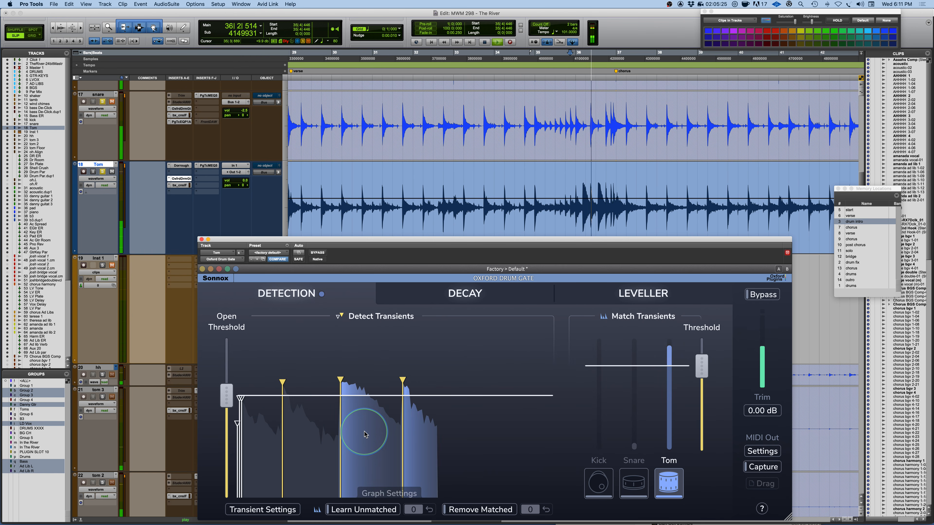
pyautogui.press('space')
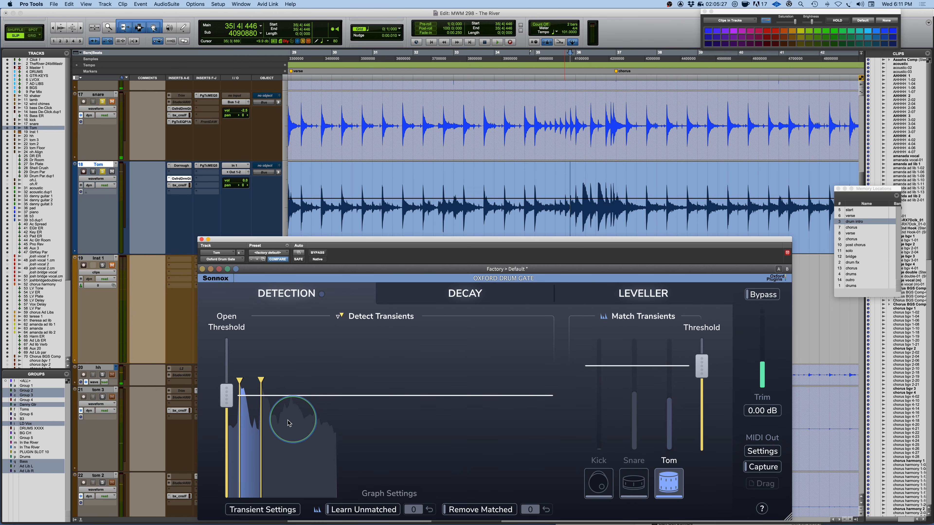
pyautogui.moveTo(230, 399)
pyautogui.moveTo(230, 399); pyautogui.dragTo(227, 393)
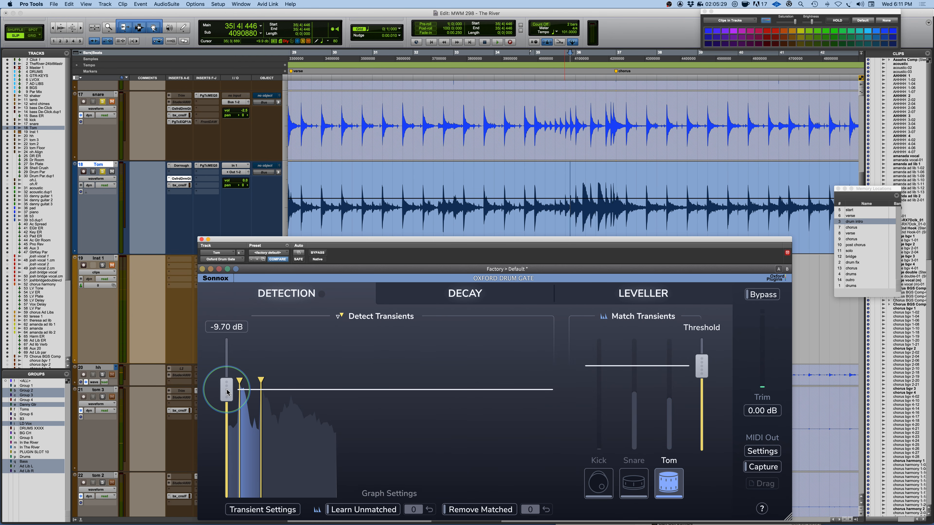
pyautogui.press('space')
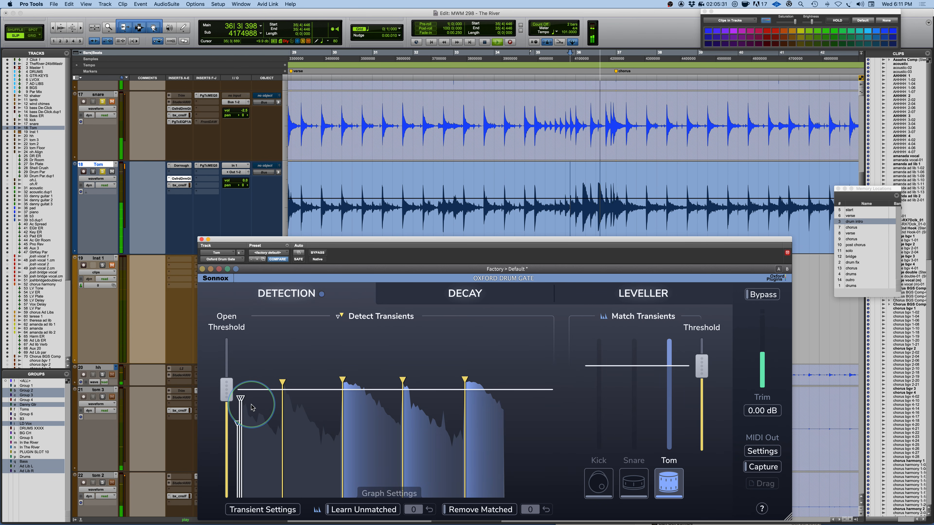
# - Set the tom gate's Open Threshold to -10.0 dB, stop playback, and move the plug-in window clear of the Tom waveform
pyautogui.moveTo(228, 390); pyautogui.dragTo(228, 393)
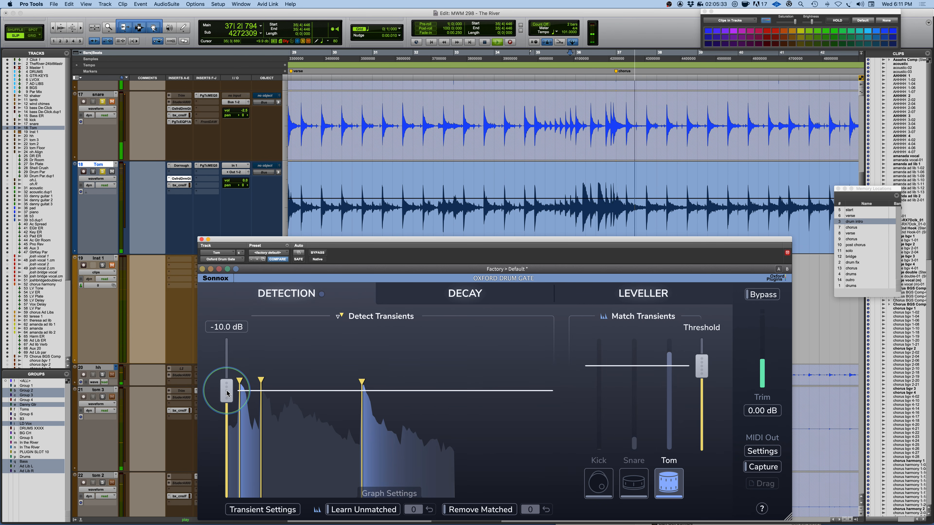
pyautogui.press('space')
pyautogui.moveTo(523, 241); pyautogui.dragTo(528, 233)
pyautogui.scroll(-3, 797, 149)
pyautogui.click(490, 347)
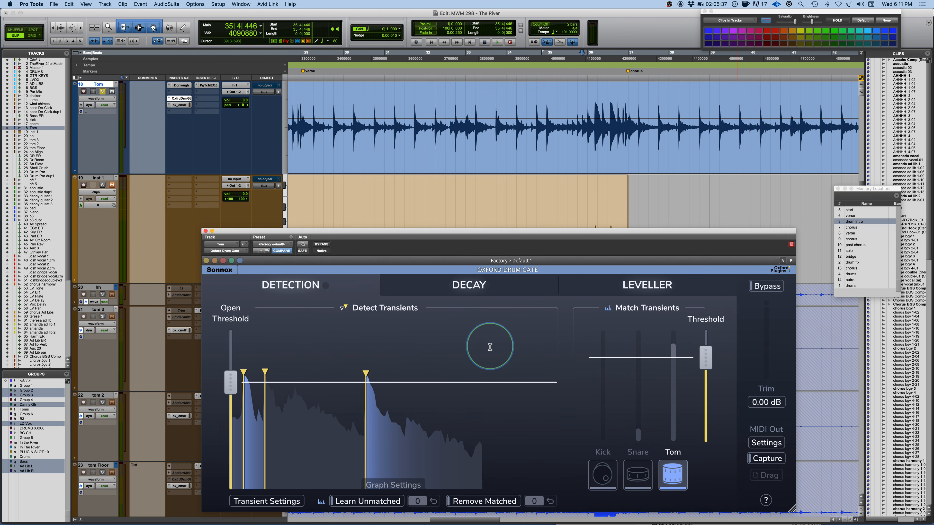
pyautogui.moveTo(544, 240); pyautogui.dragTo(564, 221)
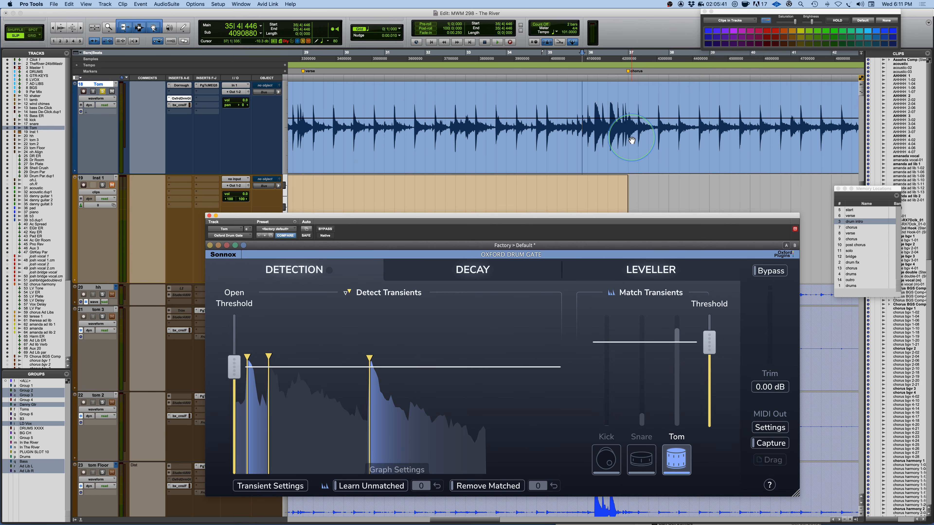
# - Select the bleed hit at 36|2|448 between the two large tom hits and play it with Remove Matched enabled
pyautogui.press('super+bracketright')
pyautogui.press('super+bracketright')
pyautogui.press('super+bracketright')
pyautogui.press('super+bracketright')
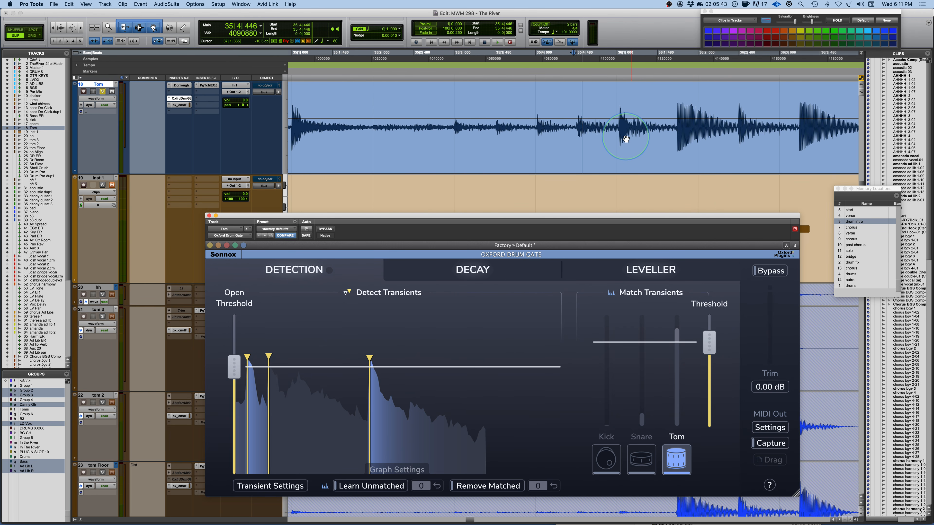
pyautogui.press('super+bracketleft')
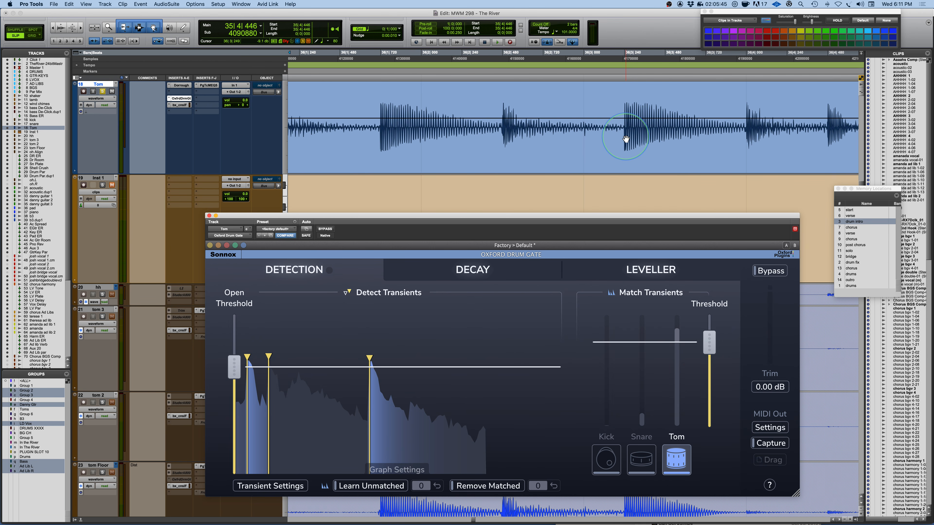
pyautogui.press('super+bracketleft')
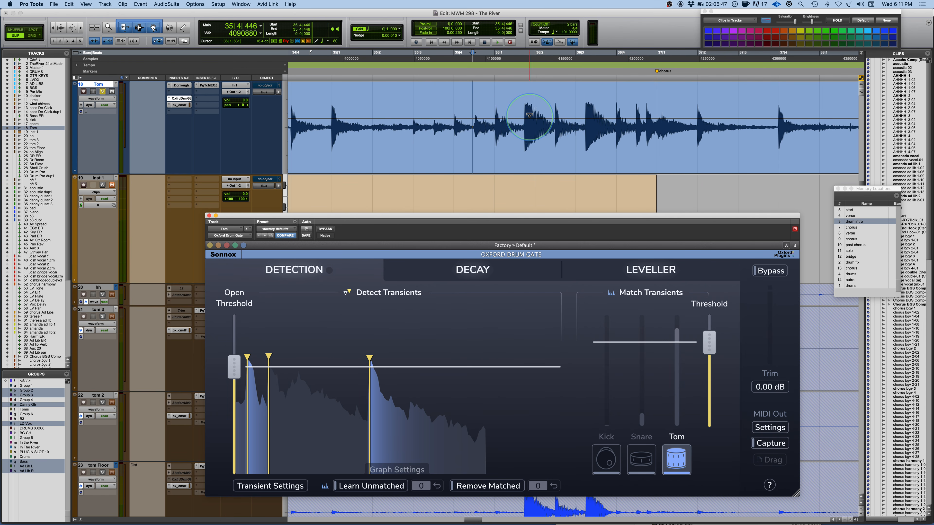
pyautogui.moveTo(554, 101); pyautogui.dragTo(582, 105)
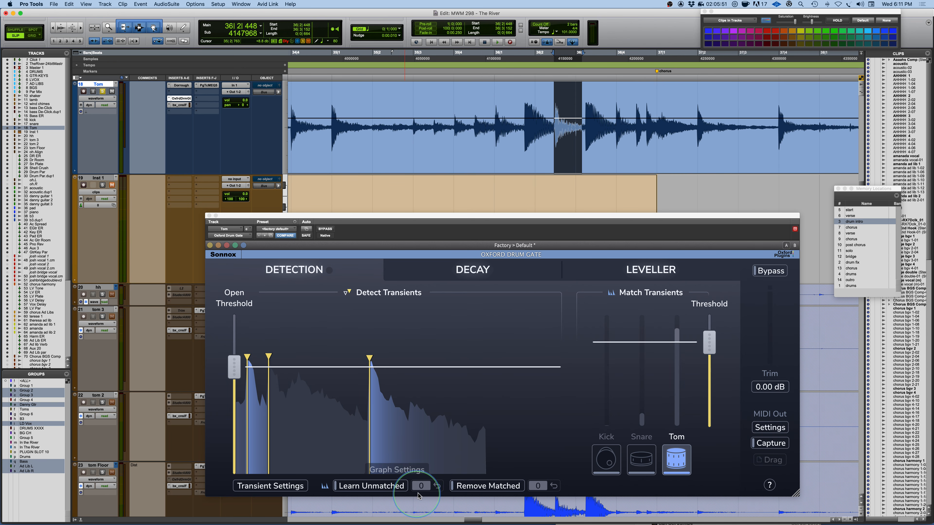
pyautogui.click(496, 488)
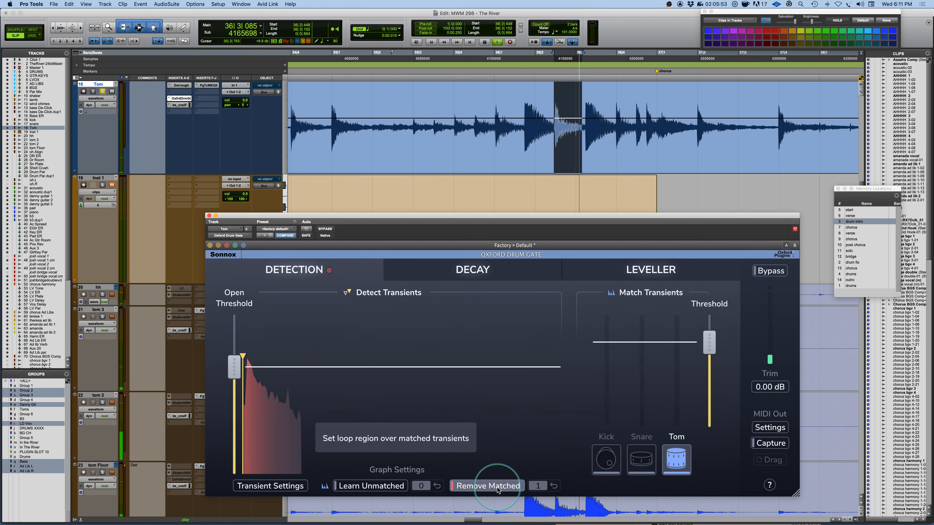
pyautogui.click(556, 188)
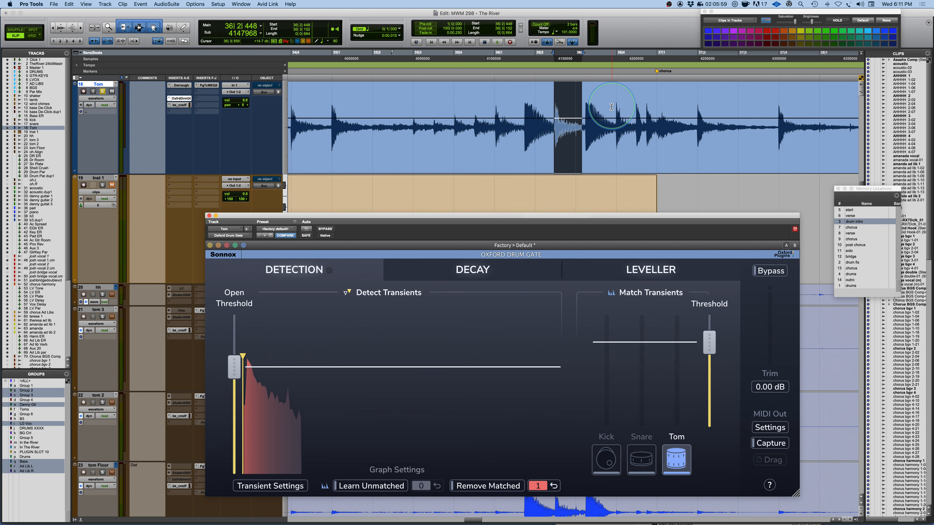
# - Apply Remove Matched to the cluster of hits starting at 36|3|902, and replay the fill to check detection
pyautogui.moveTo(614, 102); pyautogui.dragTo(670, 106)
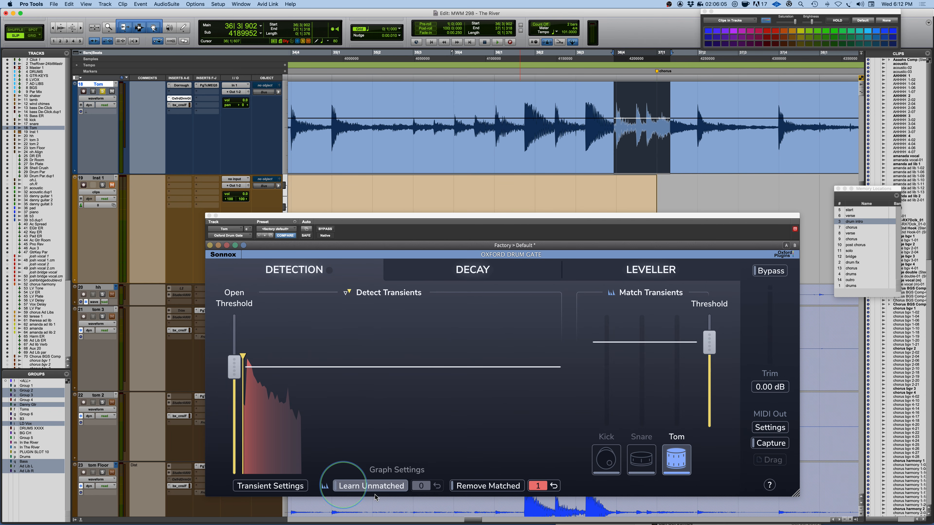
pyautogui.click(492, 487)
pyautogui.press('space')
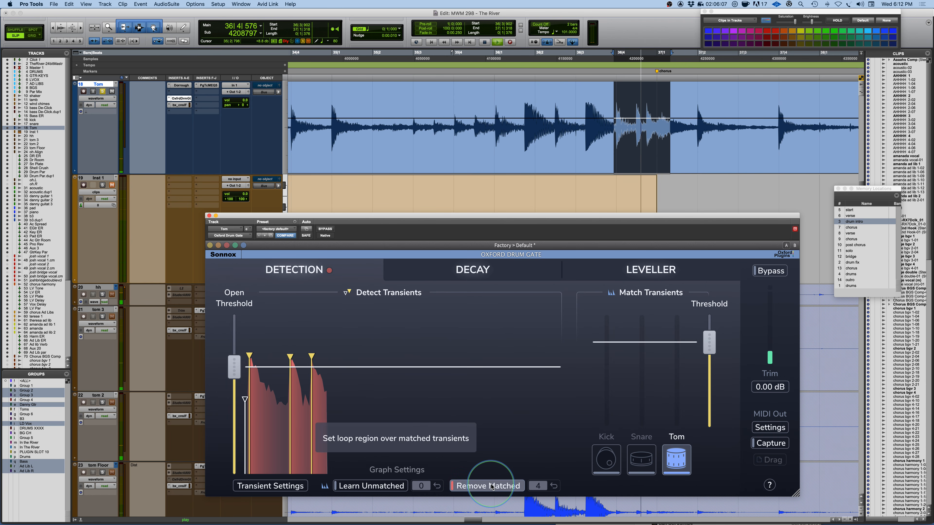
pyautogui.press('space')
pyautogui.click(544, 486)
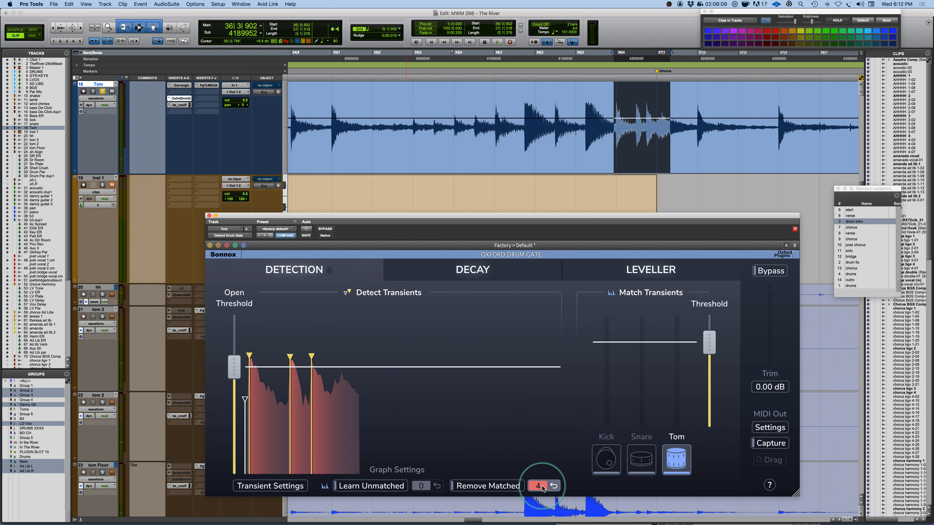
pyautogui.click(453, 95)
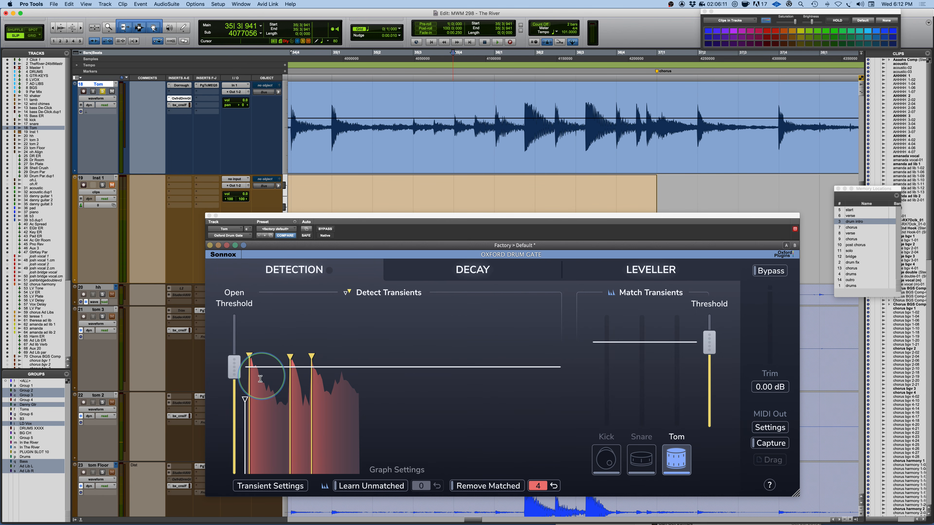
pyautogui.press('space')
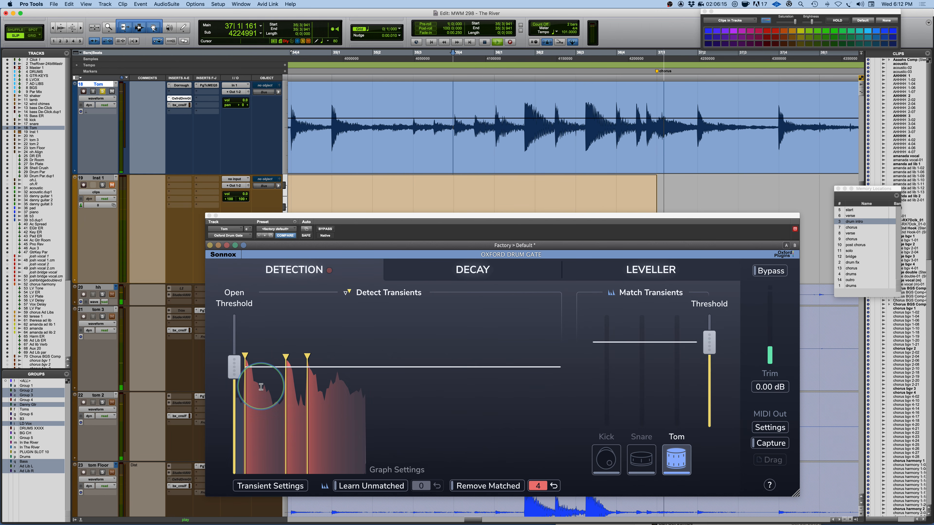
pyautogui.press('space')
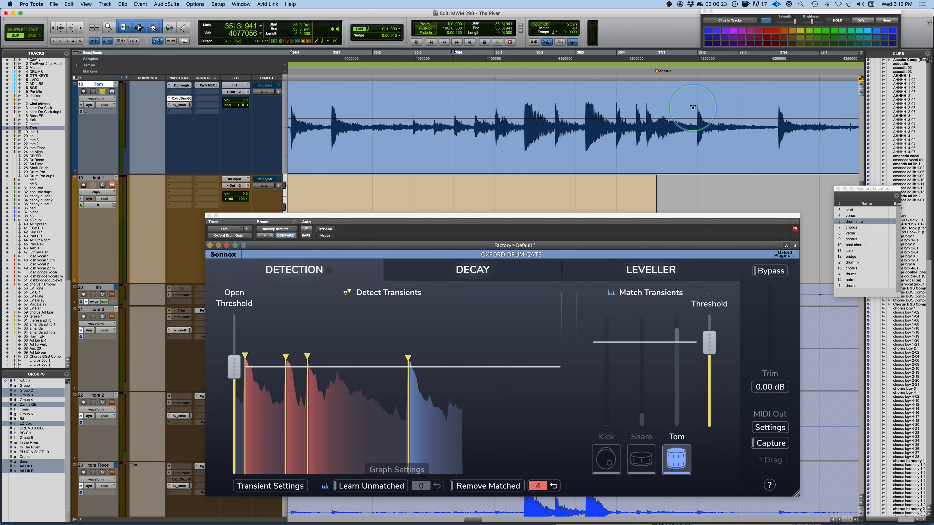
# - Apply Remove Matched to the two hits following the chorus marker, from 37|1|861, and replay the fill from 35|4|808
pyautogui.moveTo(694, 100); pyautogui.dragTo(833, 100)
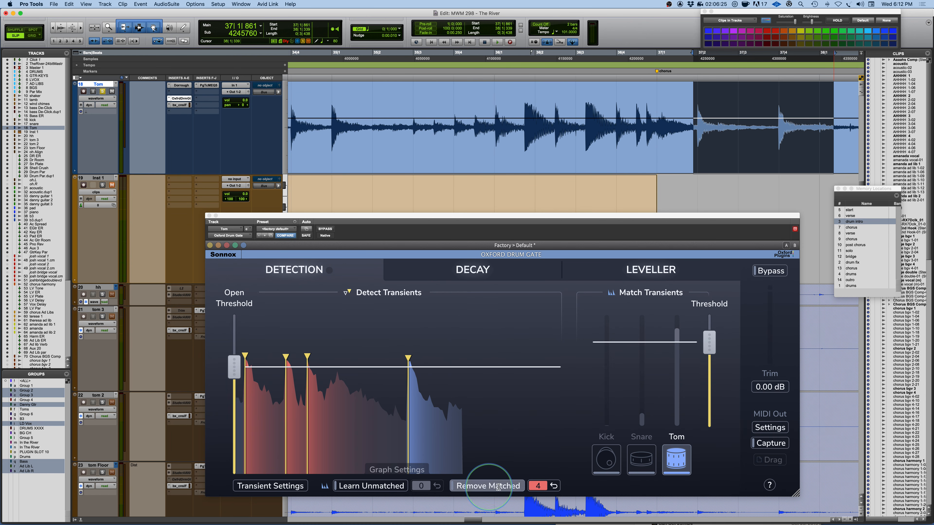
pyautogui.click(508, 484)
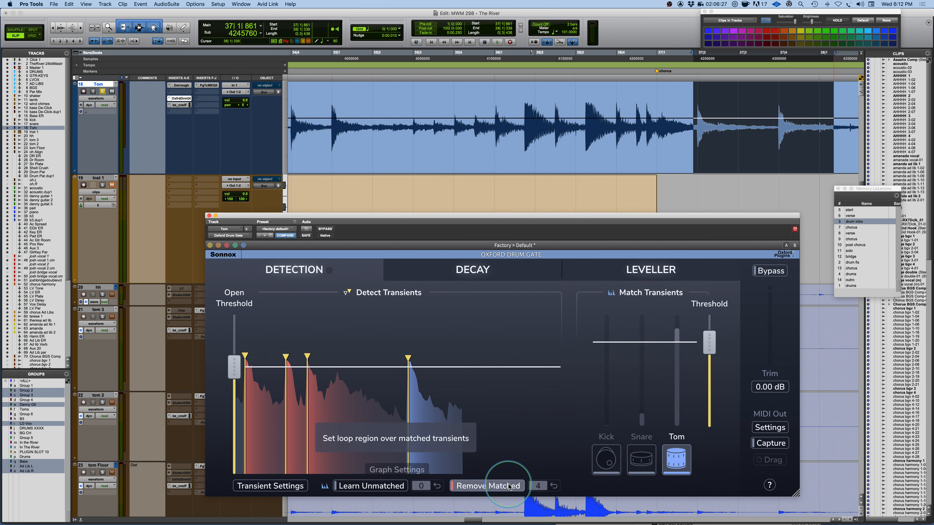
pyautogui.press('space')
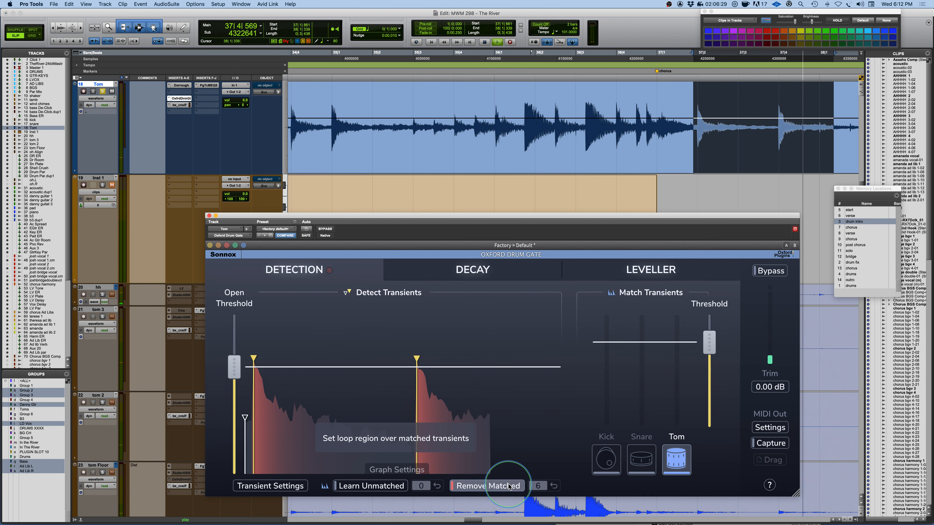
pyautogui.click(434, 364)
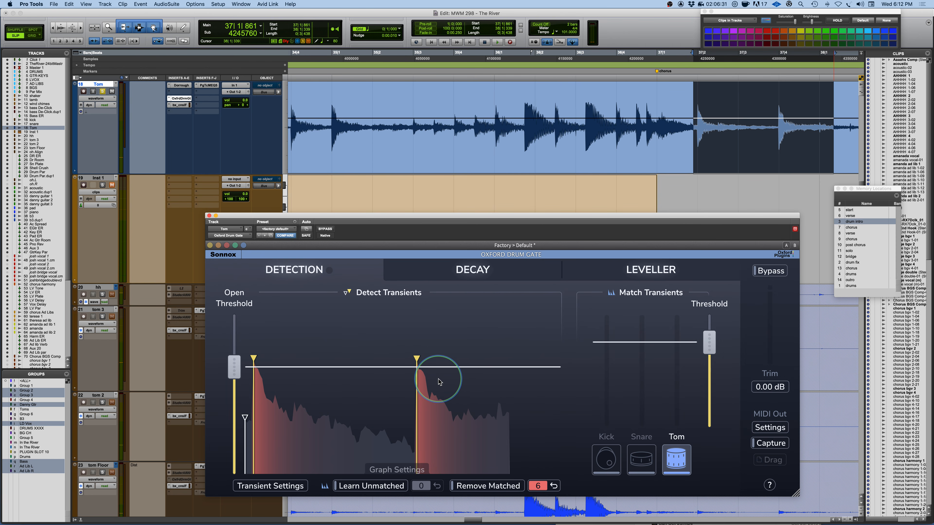
pyautogui.click(488, 98)
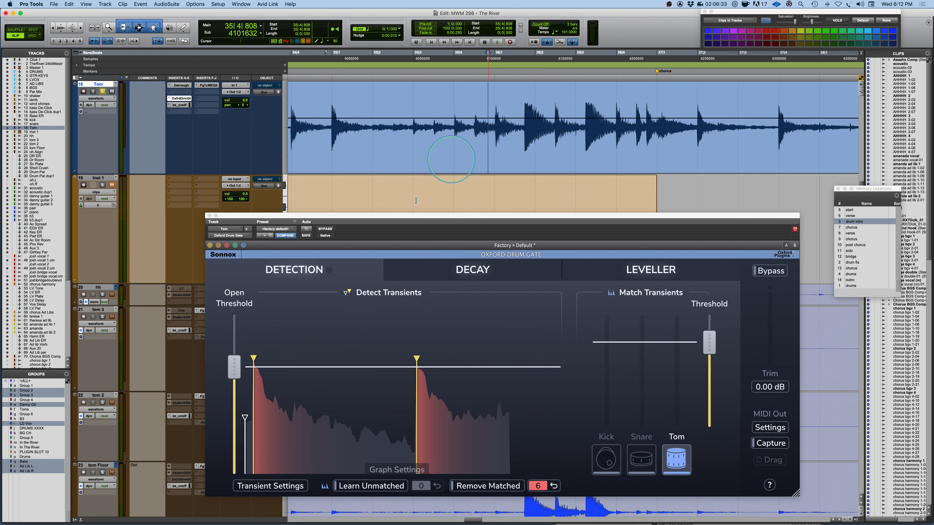
pyautogui.press('space')
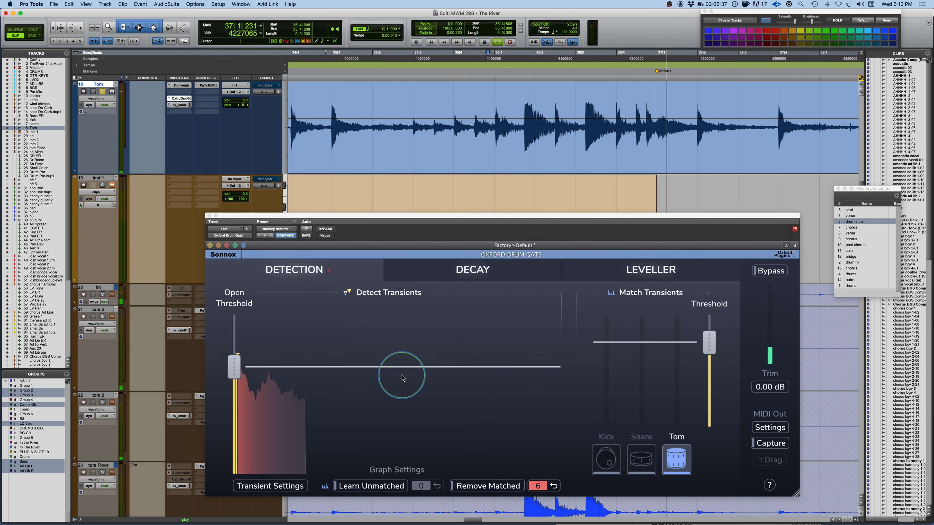
pyautogui.press('space')
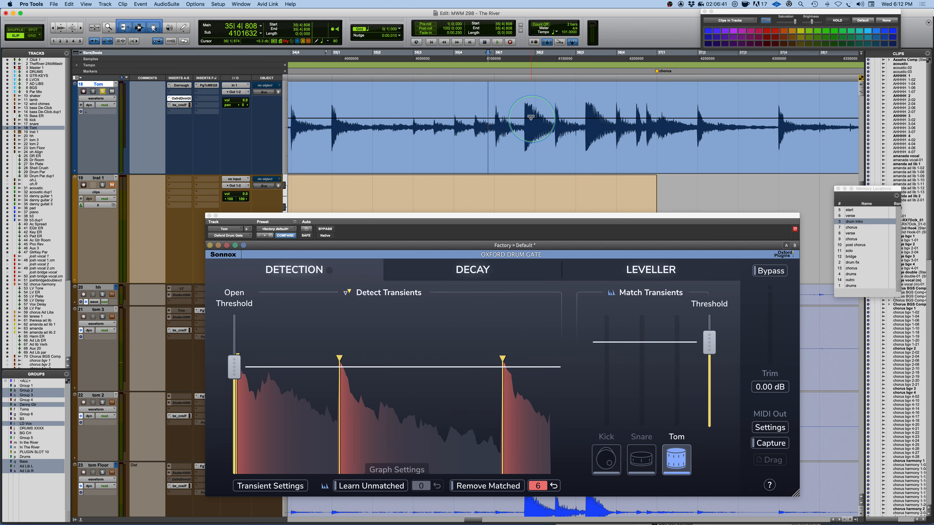
# - Show the Decay settings and raise the decay curve's middle node to 23.5 % while playing the tom fill
pyautogui.click(450, 262)
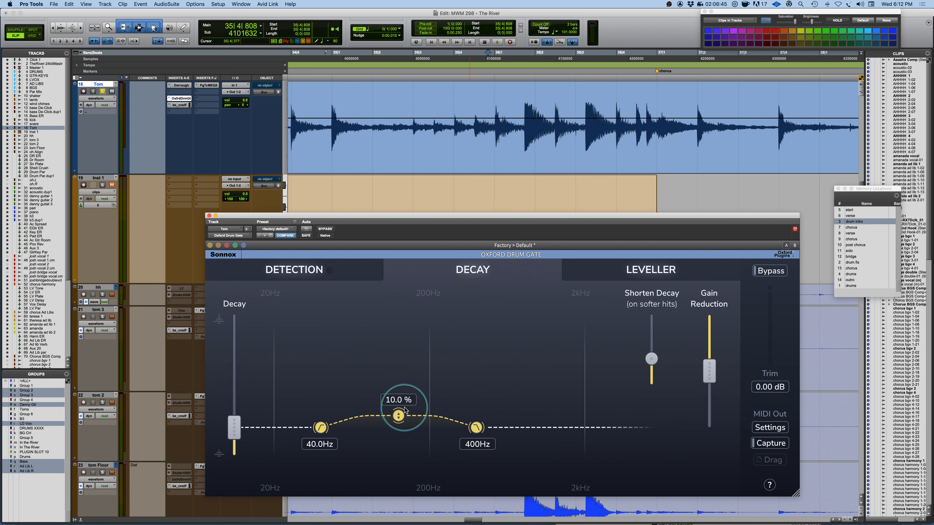
pyautogui.moveTo(400, 416)
pyautogui.mouseDown()
pyautogui.moveTo(401, 367)
pyautogui.moveTo(398, 397)
pyautogui.mouseUp()
pyautogui.press('space')
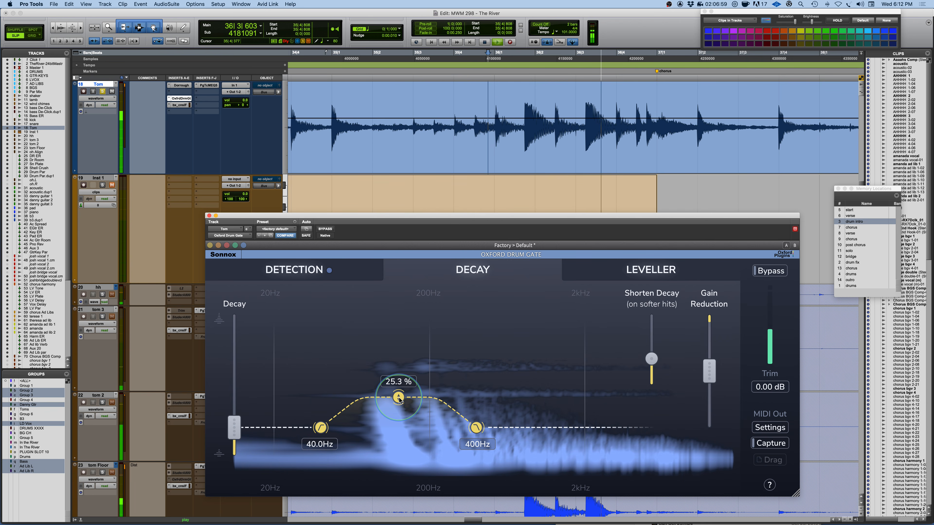
pyautogui.moveTo(399, 398); pyautogui.dragTo(399, 401)
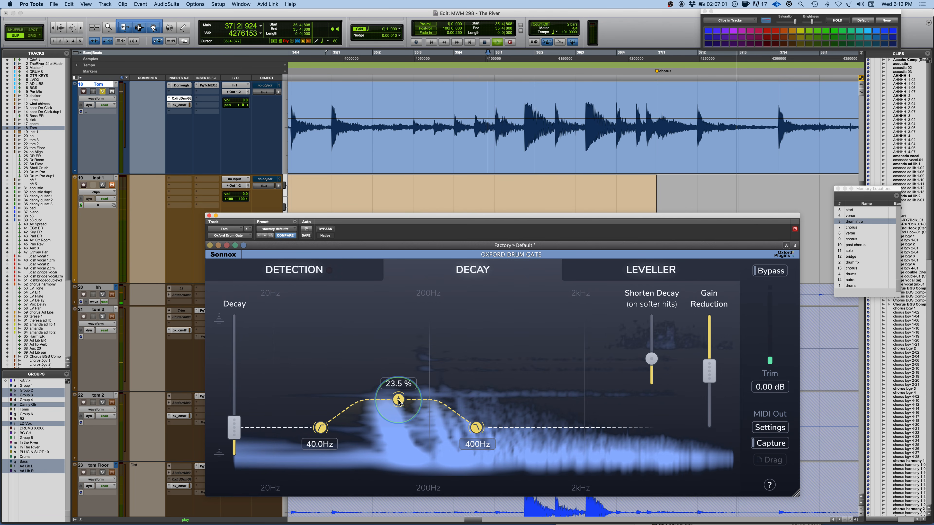
pyautogui.press('space')
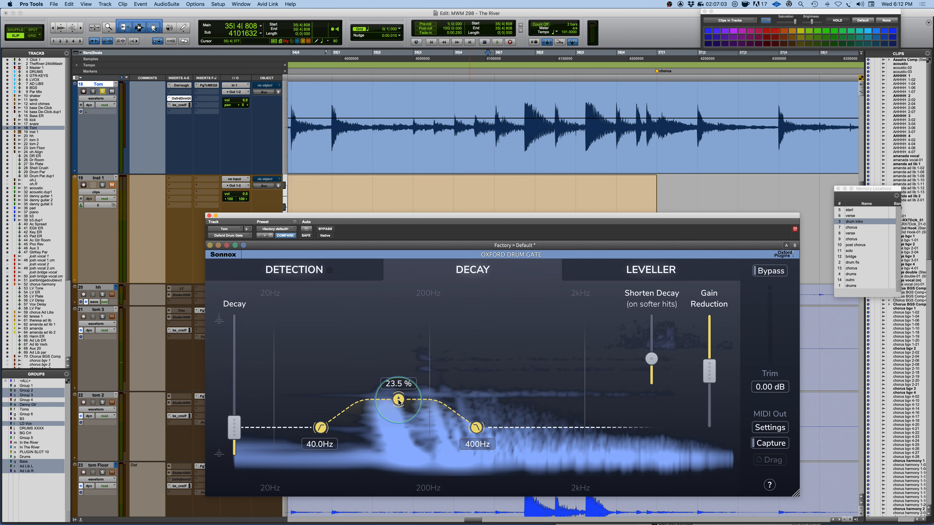
# - Audition the decay curve's middle node at 39.7 %, and bring it back to about 25 %
pyautogui.press('space')
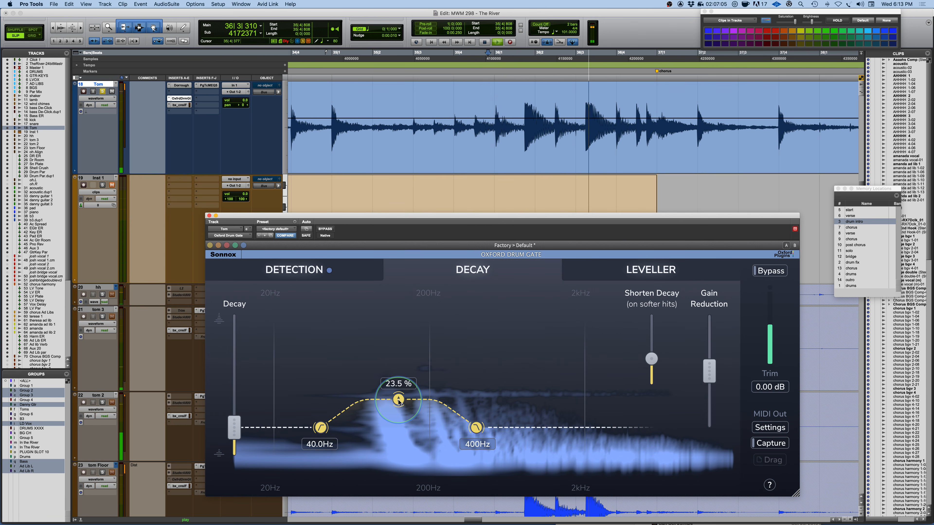
pyautogui.moveTo(399, 401); pyautogui.dragTo(399, 382)
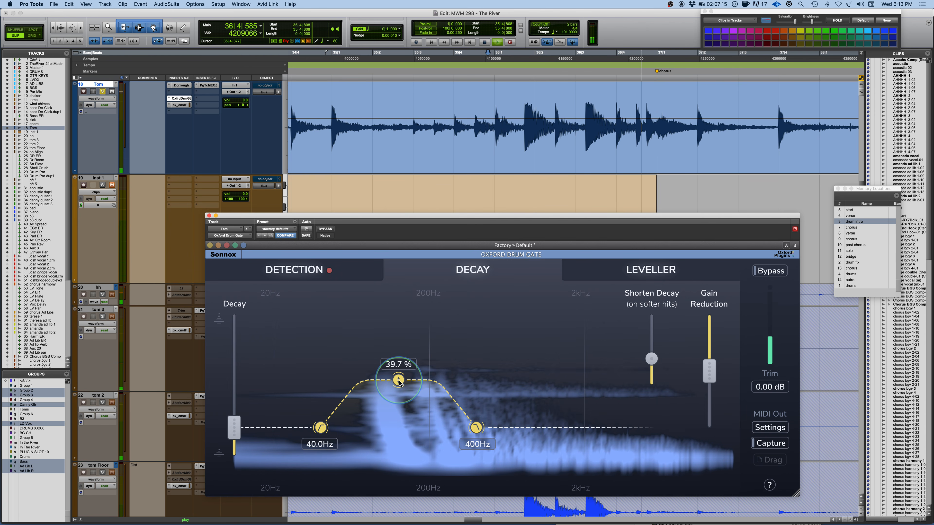
pyautogui.moveTo(399, 381); pyautogui.dragTo(399, 398)
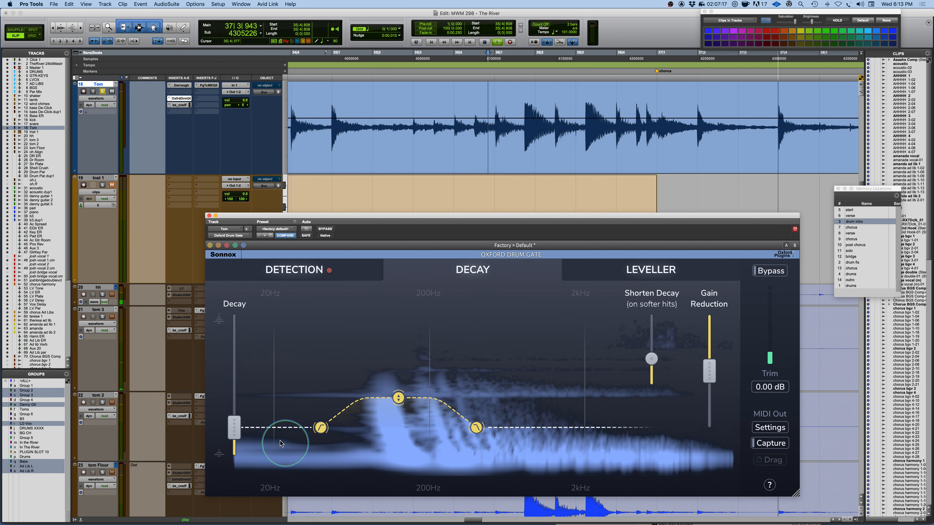
pyautogui.press('space')
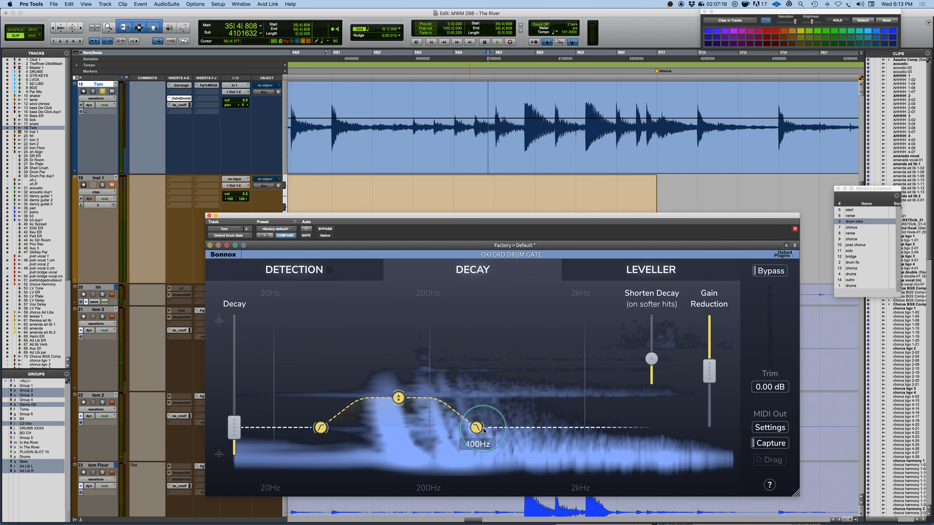
# - Raise the decay curve's upper frequency to 637 Hz, settle it at 477 Hz, and audition the fill
pyautogui.press('space')
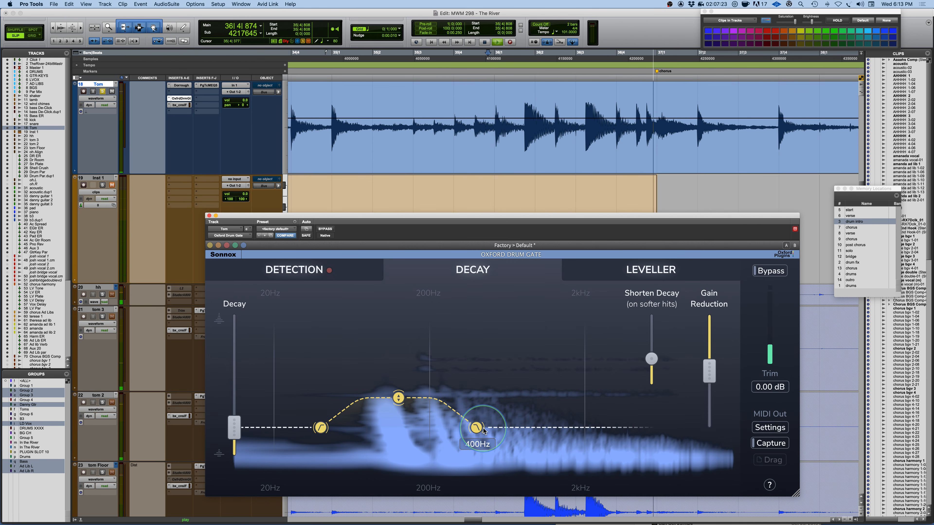
pyautogui.moveTo(483, 431); pyautogui.dragTo(514, 431)
pyautogui.press('space')
pyautogui.press('space')
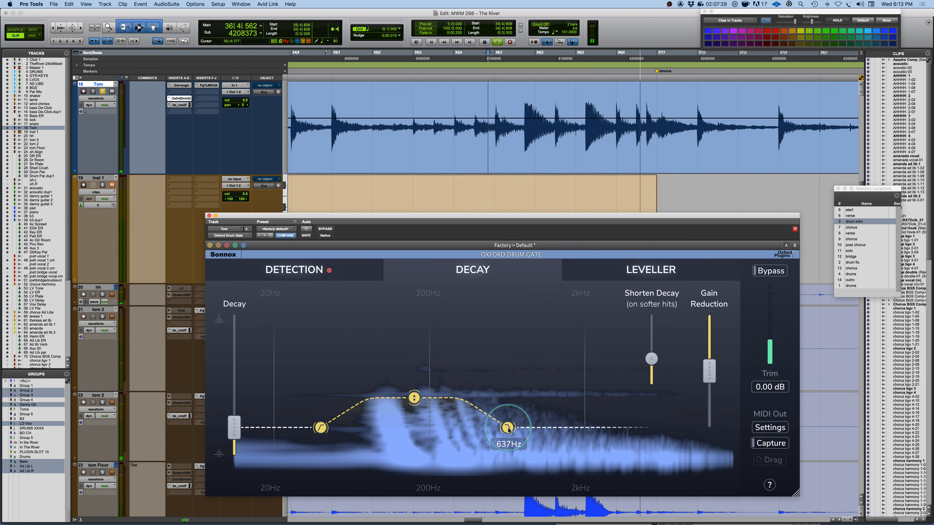
pyautogui.moveTo(508, 429); pyautogui.dragTo(488, 429)
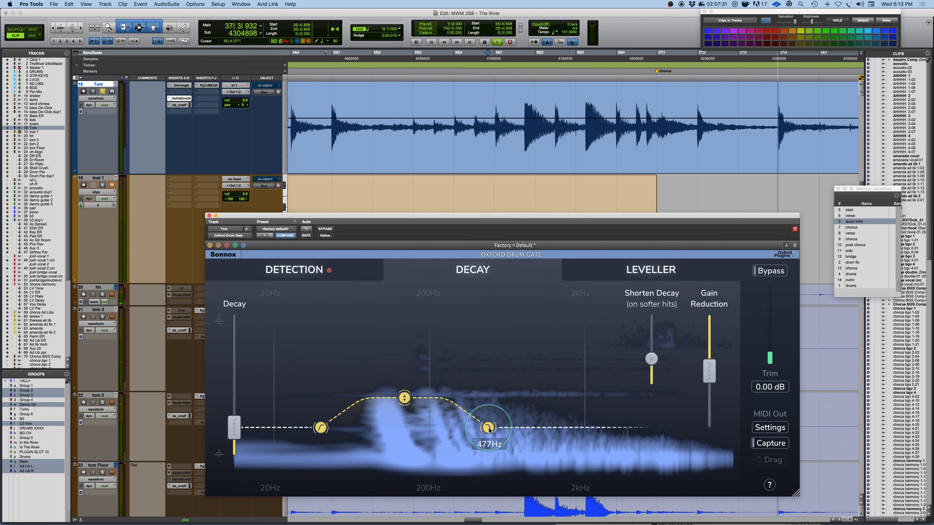
pyautogui.moveTo(235, 427)
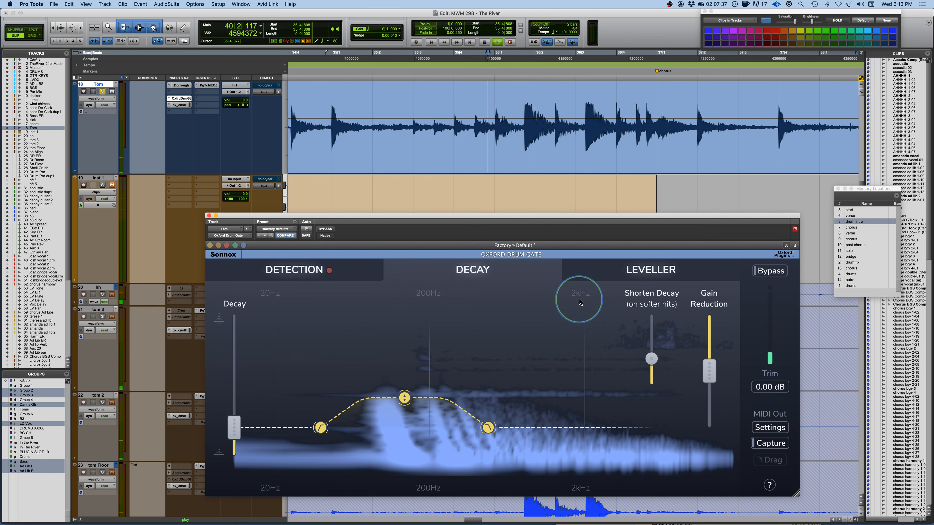
pyautogui.moveTo(643, 295)
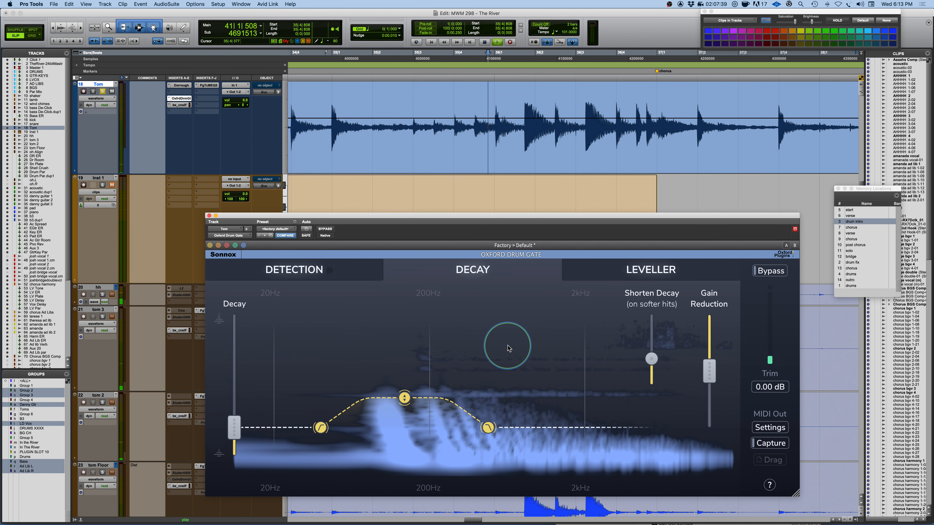
# - Enable MIDI capture in the Tom's drum gate and play the fill from 35|4|808, ending the capture after the chorus marker
pyautogui.moveTo(726, 366)
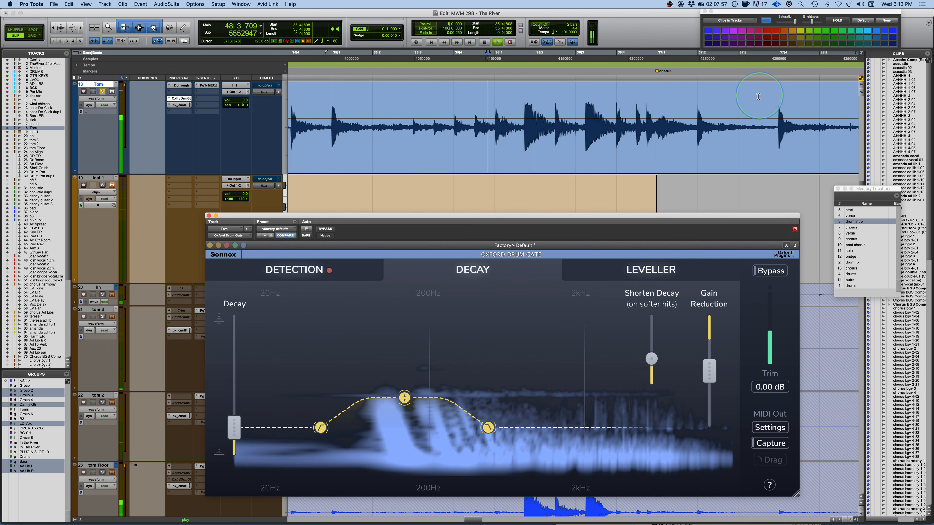
pyautogui.press('space')
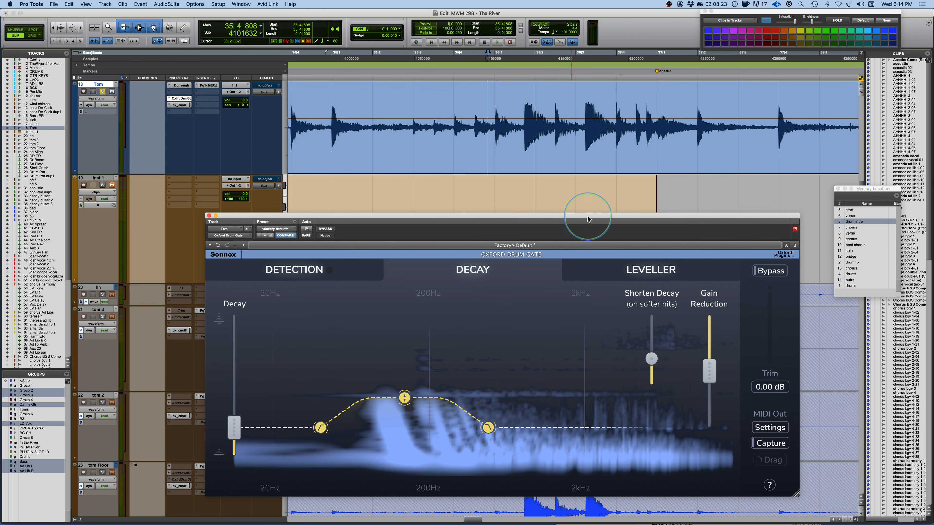
pyautogui.moveTo(588, 218); pyautogui.dragTo(563, 131)
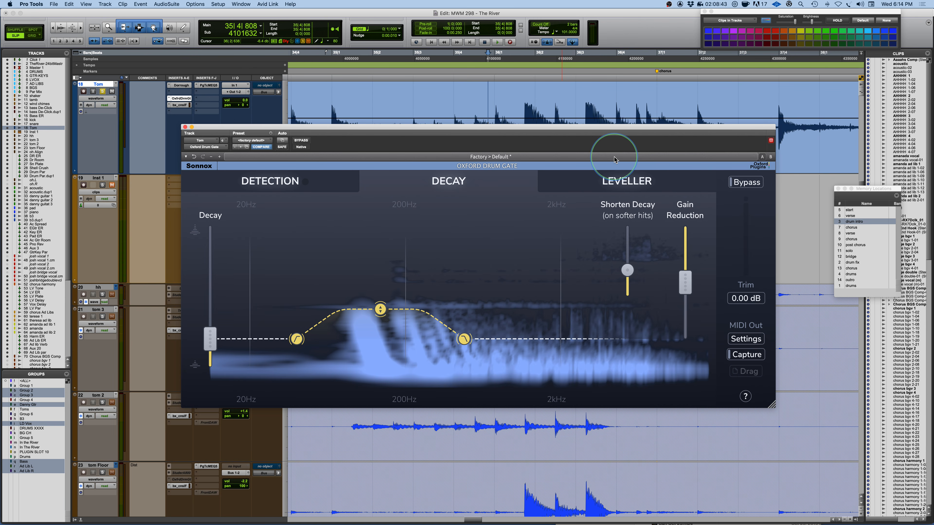
pyautogui.moveTo(625, 129); pyautogui.dragTo(584, 225)
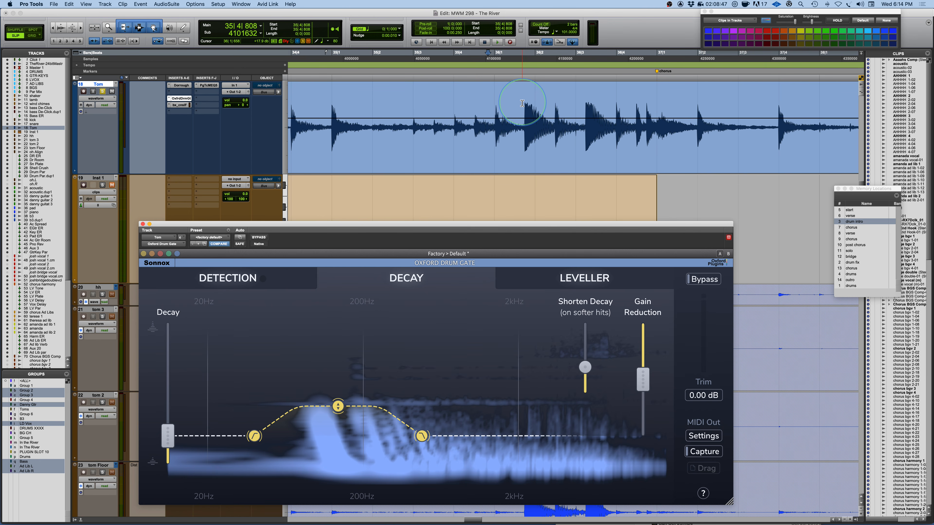
pyautogui.moveTo(567, 229); pyautogui.dragTo(561, 170)
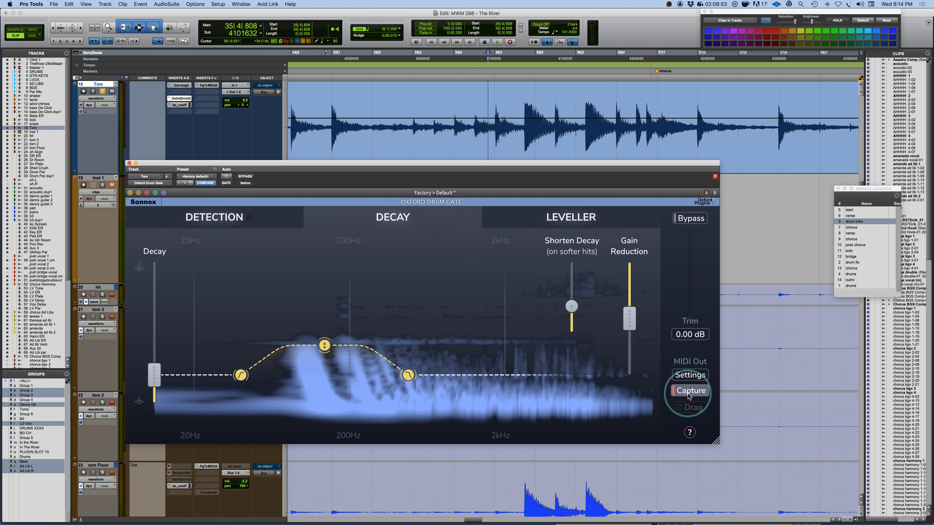
pyautogui.press('space')
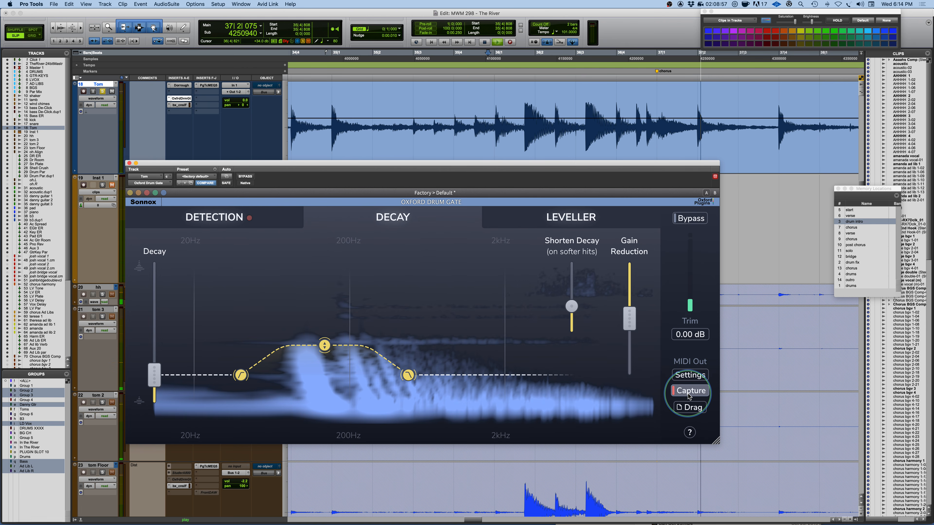
pyautogui.press('space')
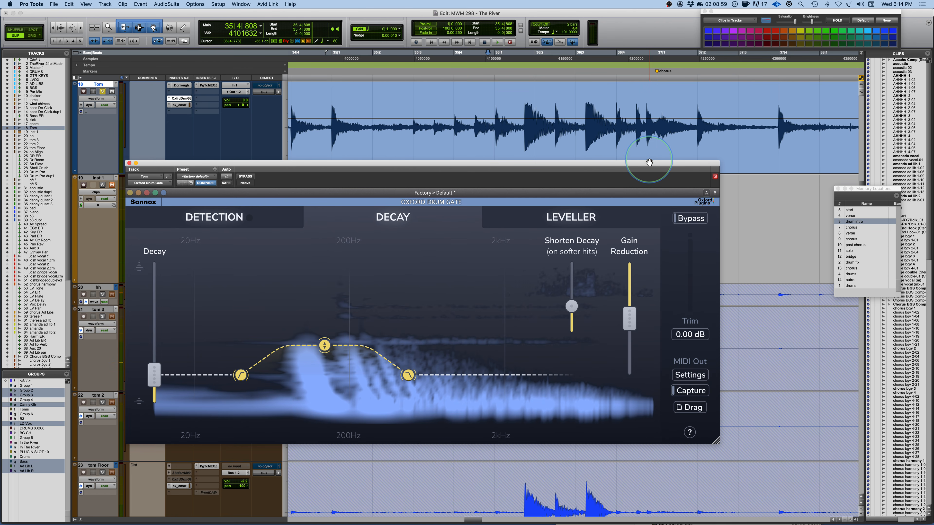
# - Uncover the Inst 1 track beneath the plug-in window and delete its existing MIDI clip
pyautogui.moveTo(644, 165); pyautogui.dragTo(691, 118)
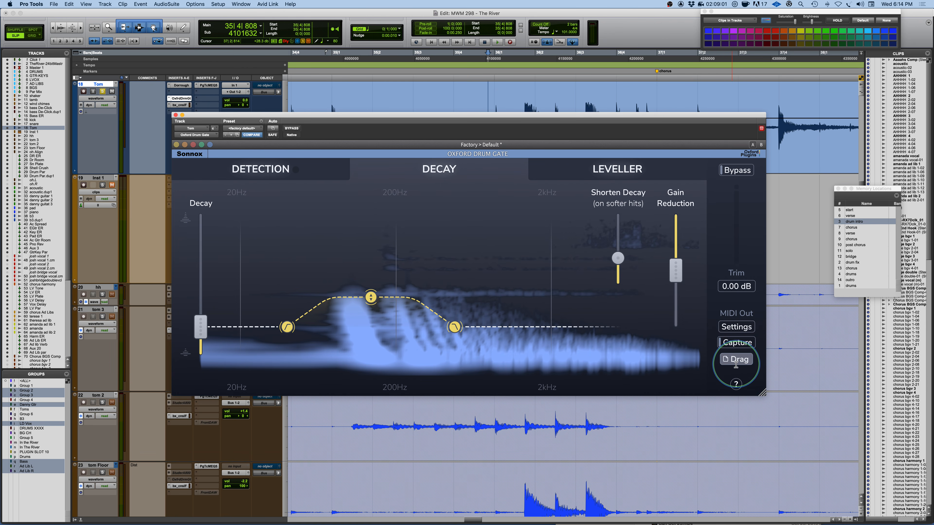
pyautogui.moveTo(533, 117); pyautogui.dragTo(517, 310)
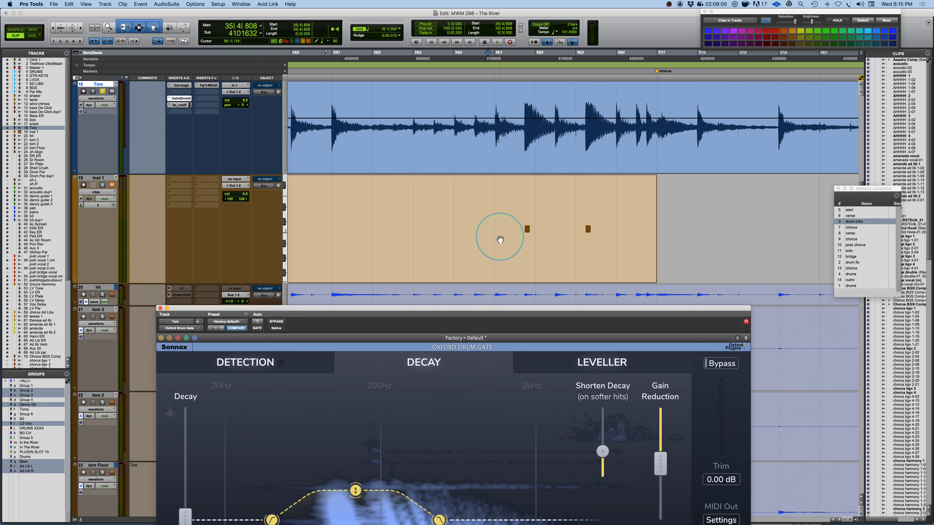
pyautogui.click(502, 239)
pyautogui.press('Delete')
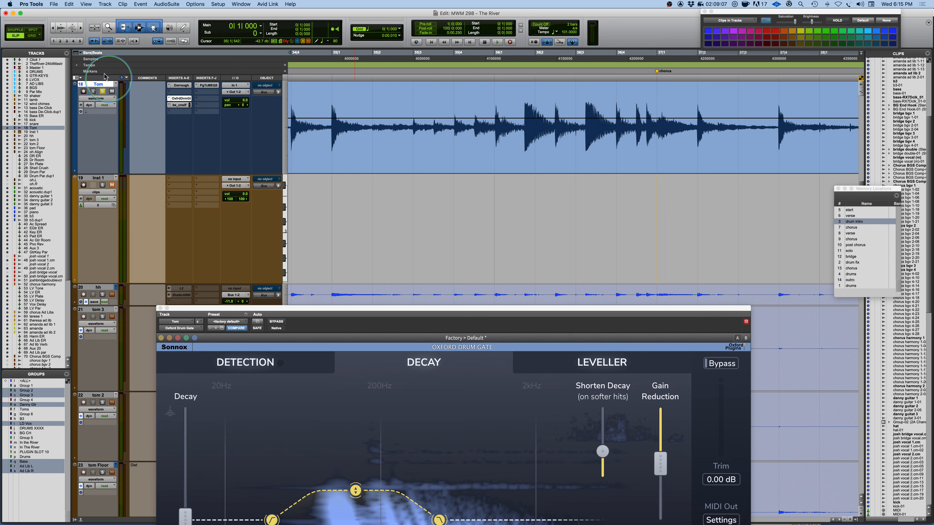
# - Place the captured tom MIDI on the empty Inst 1 track in Shuffle mode, and set the cursor at its first note, 36|1|762
pyautogui.click(15, 31)
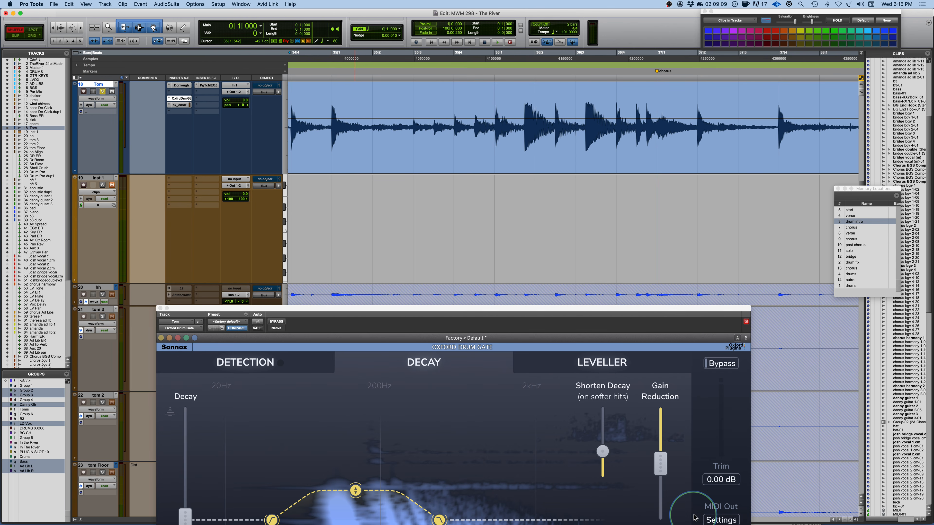
pyautogui.moveTo(706, 310); pyautogui.dragTo(719, 267)
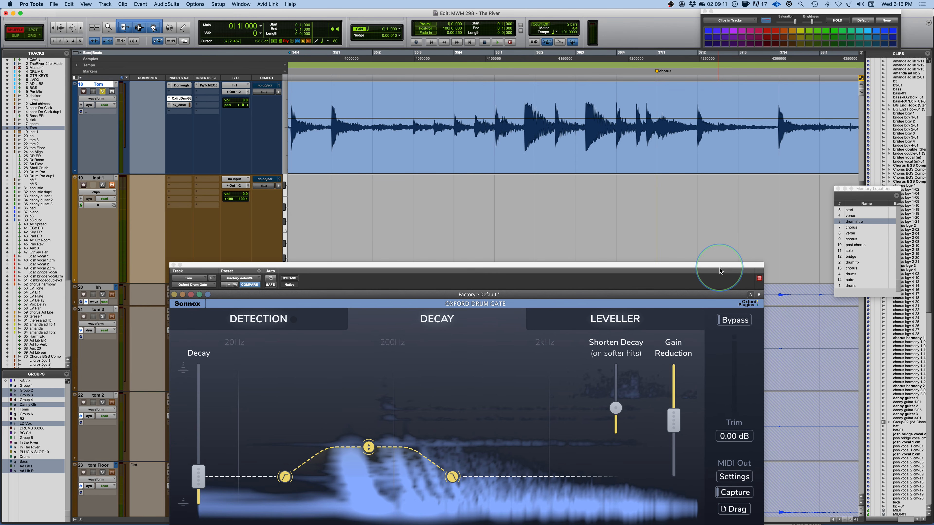
pyautogui.moveTo(734, 512); pyautogui.dragTo(629, 228)
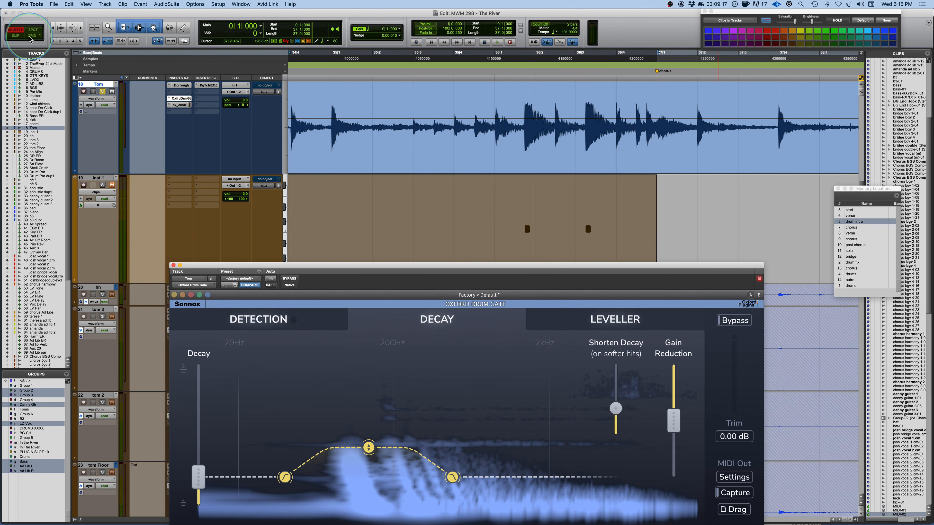
pyautogui.click(526, 207)
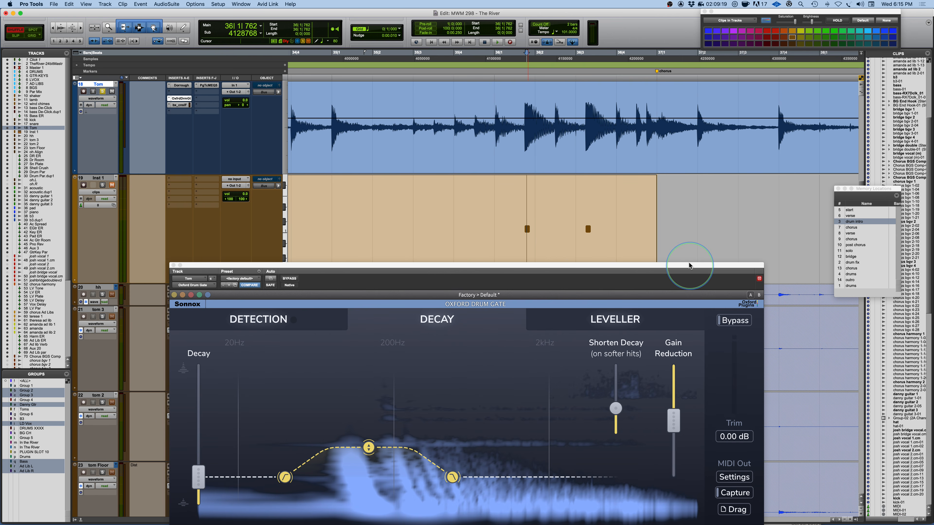
# - Show the gate's MIDI Out channel and note settings, and examine how the captured notes on Inst 1 align with the tom hits
pyautogui.moveTo(686, 267); pyautogui.dragTo(680, 164)
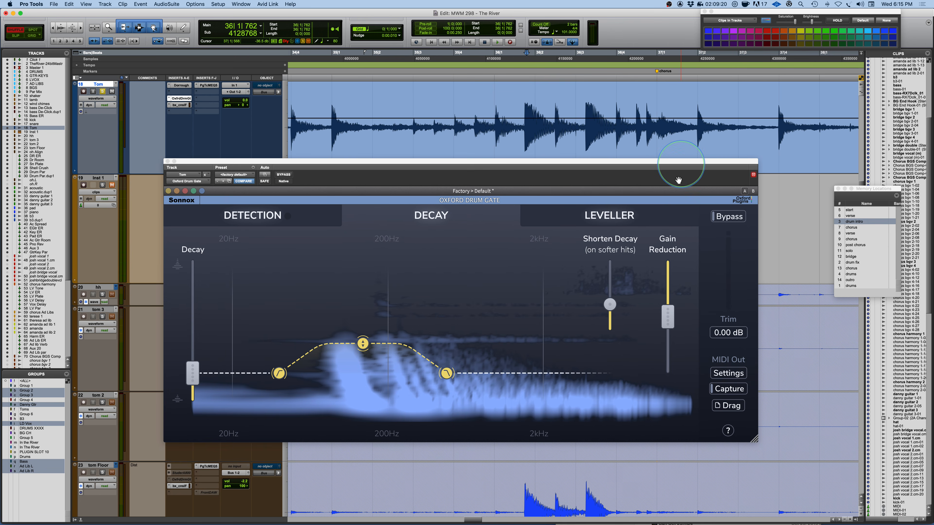
pyautogui.click(730, 372)
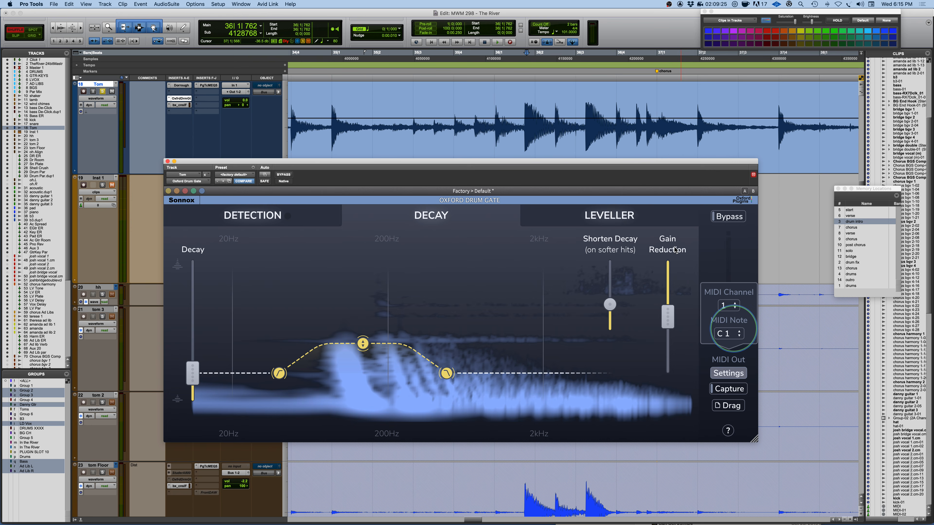
pyautogui.moveTo(640, 164); pyautogui.dragTo(625, 289)
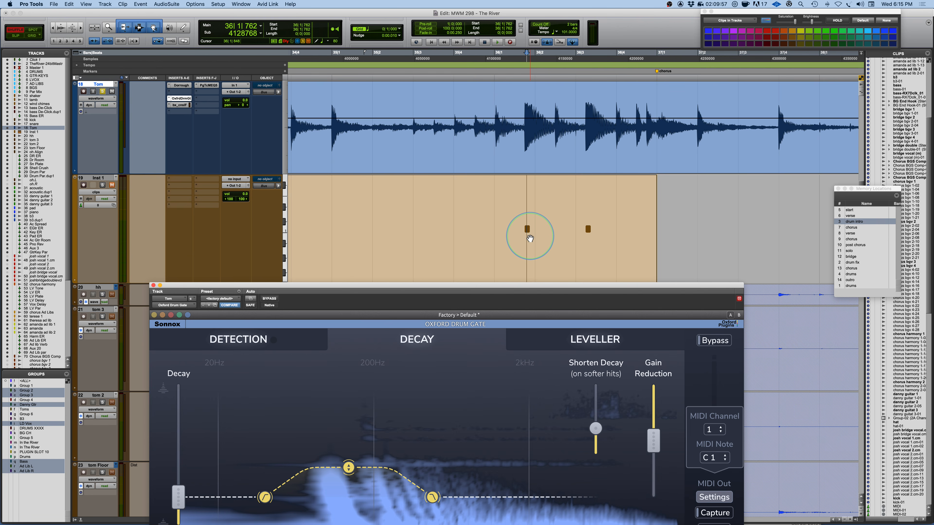
pyautogui.moveTo(519, 301); pyautogui.dragTo(538, 116)
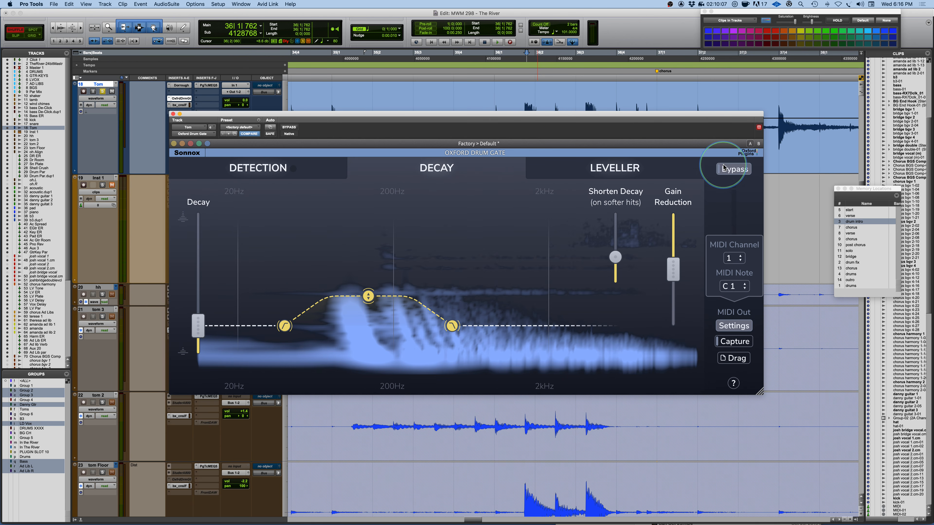
# - Toggle the gate's overall bypass on and off, and show the Leveller settings, toggling Leveller Bypass on and off
pyautogui.click(733, 170)
pyautogui.click(733, 171)
pyautogui.click(585, 169)
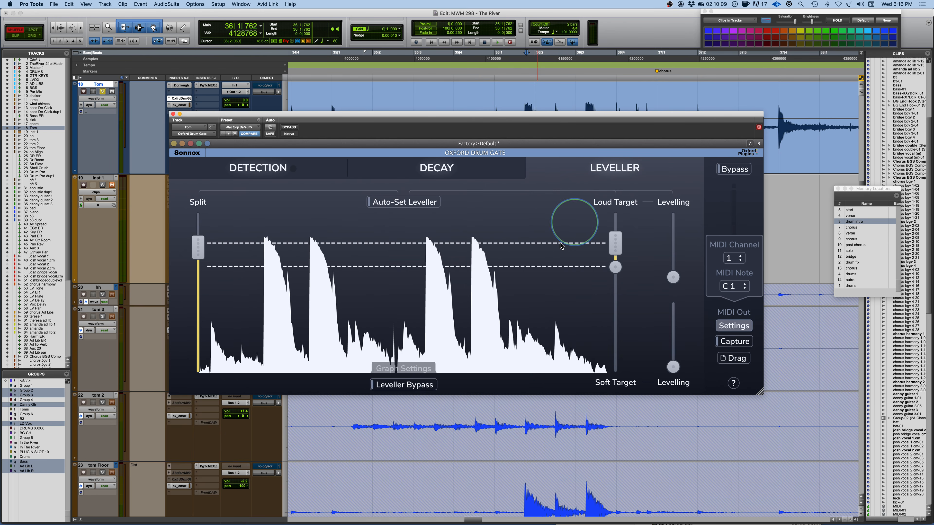
pyautogui.click(414, 383)
pyautogui.click(414, 384)
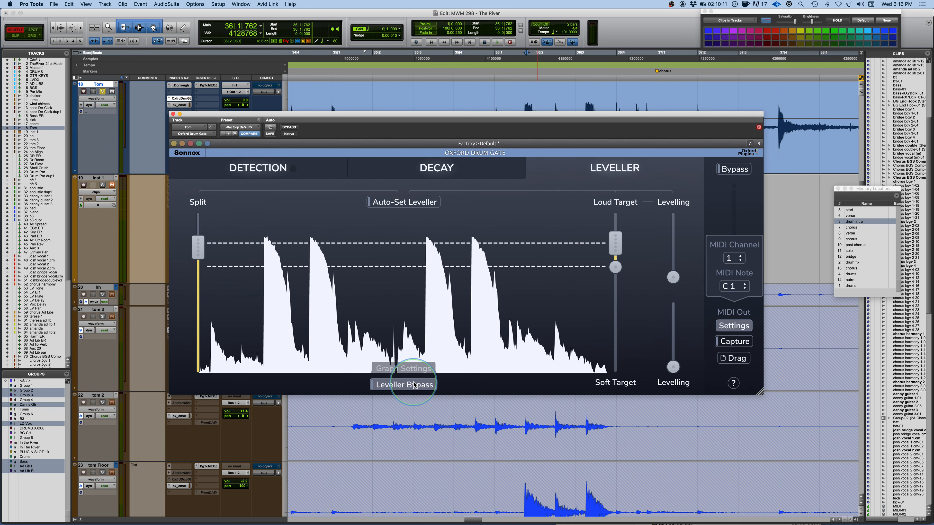
# - Switch to Microsoft PowerPoint
pyautogui.click(245, 173)
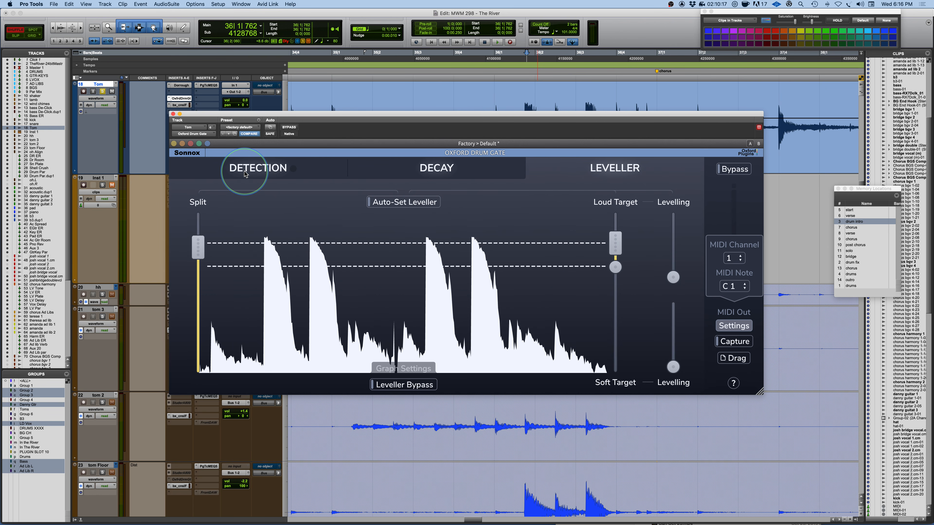
pyautogui.press('super+Tab')
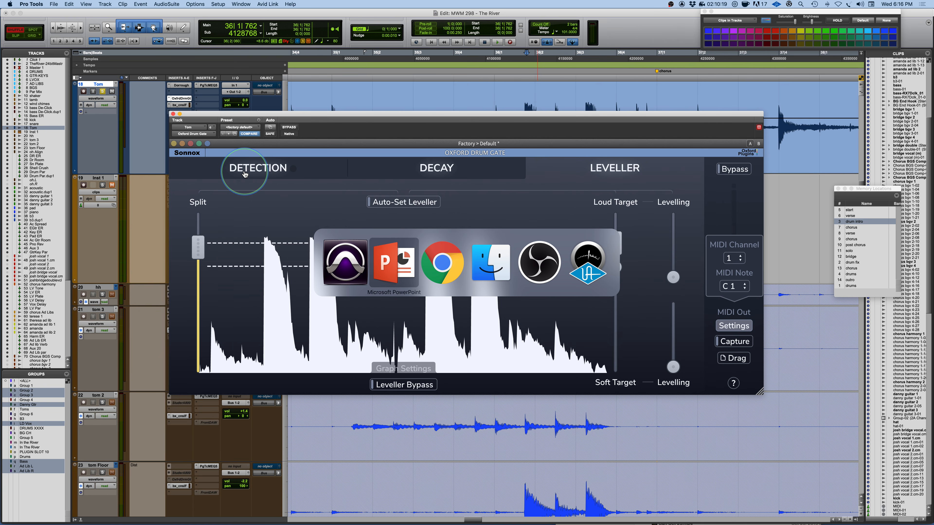